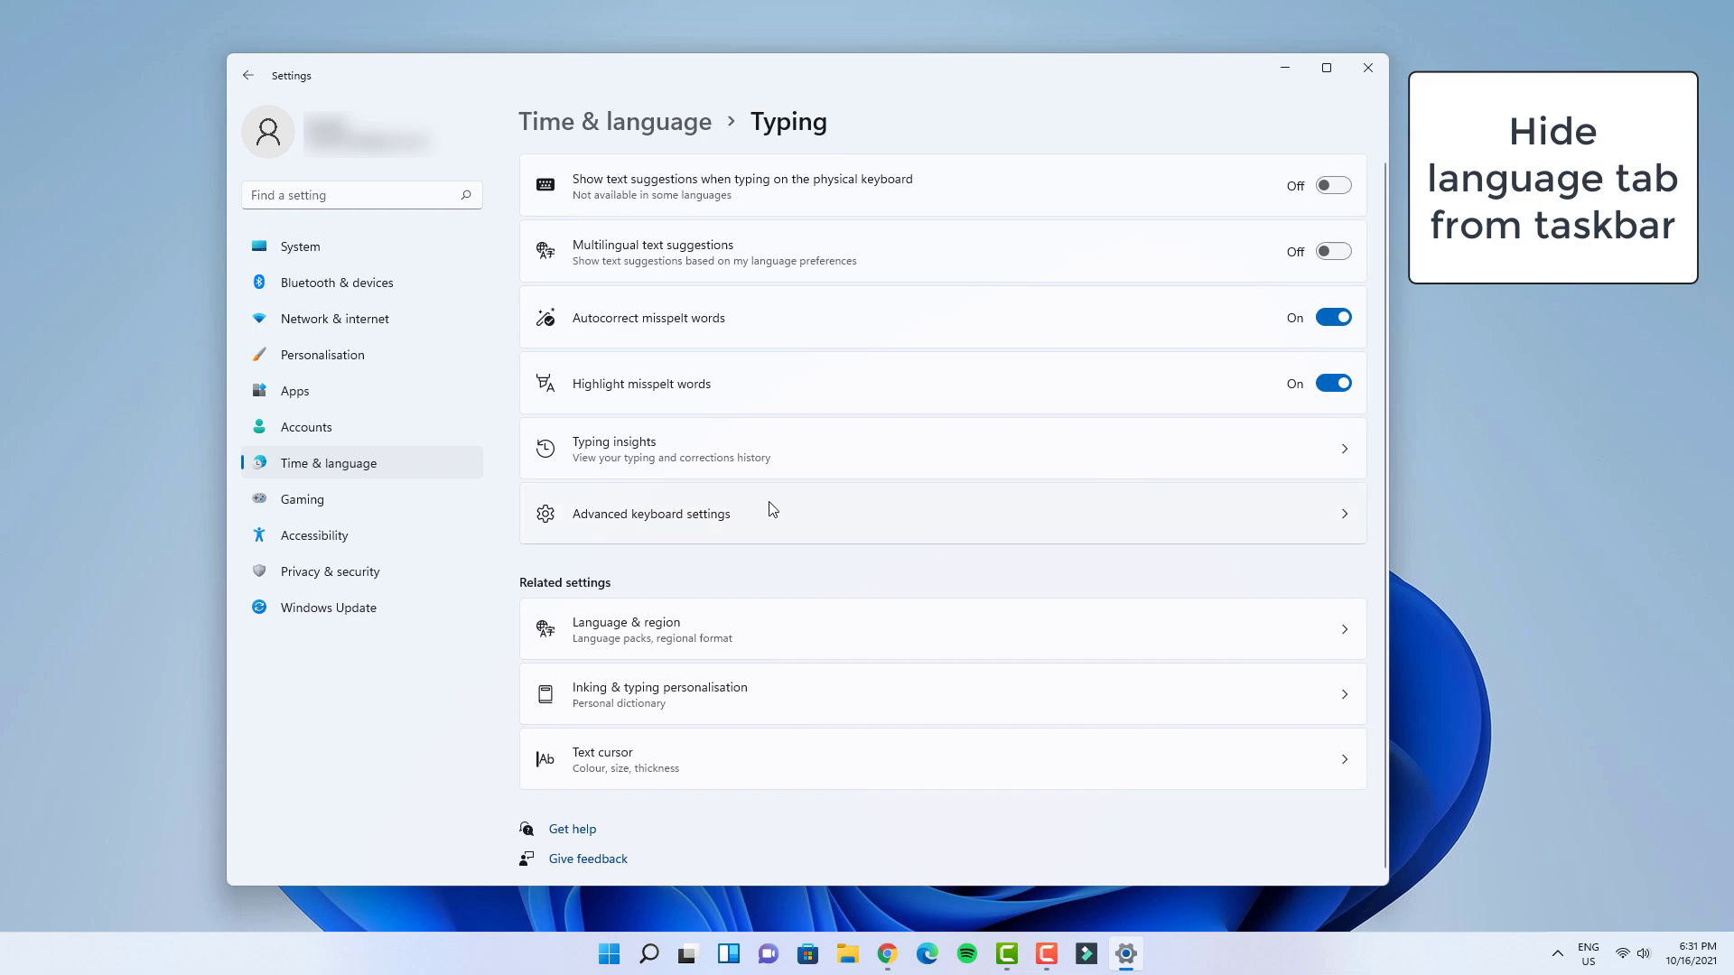
Enable the desktop language bar in the advanced keyboard settings, set the language bar to Hidden, and close Settings.
left_click(767, 517)
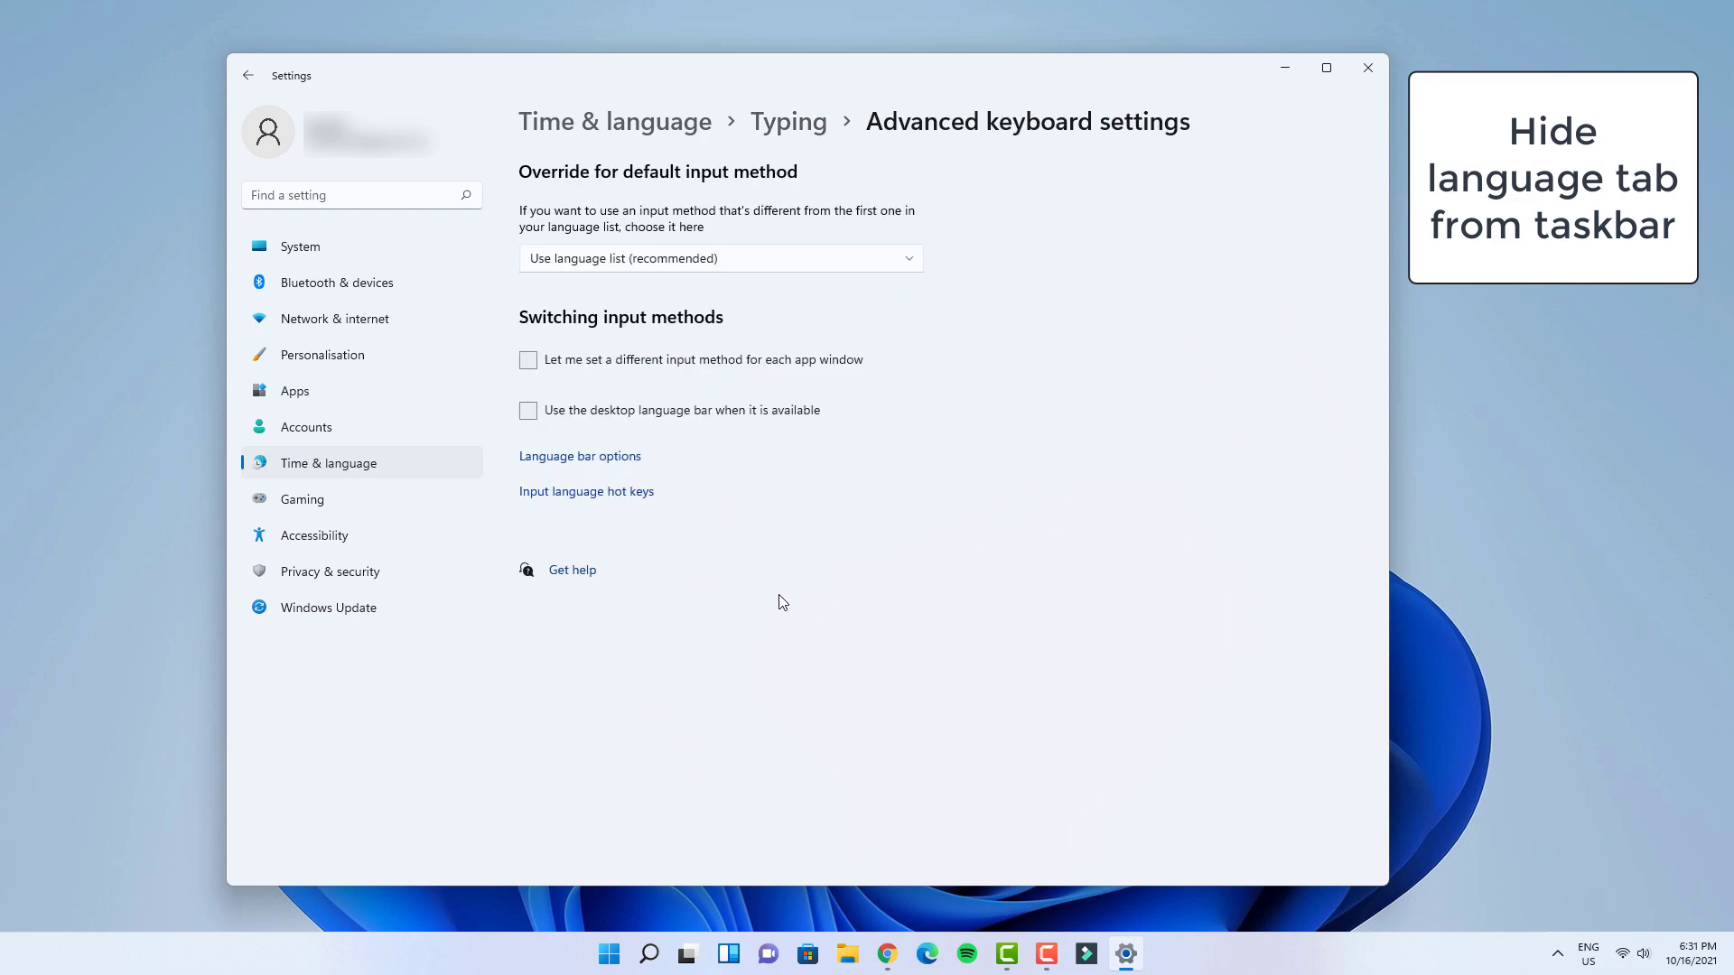
left_click(530, 414)
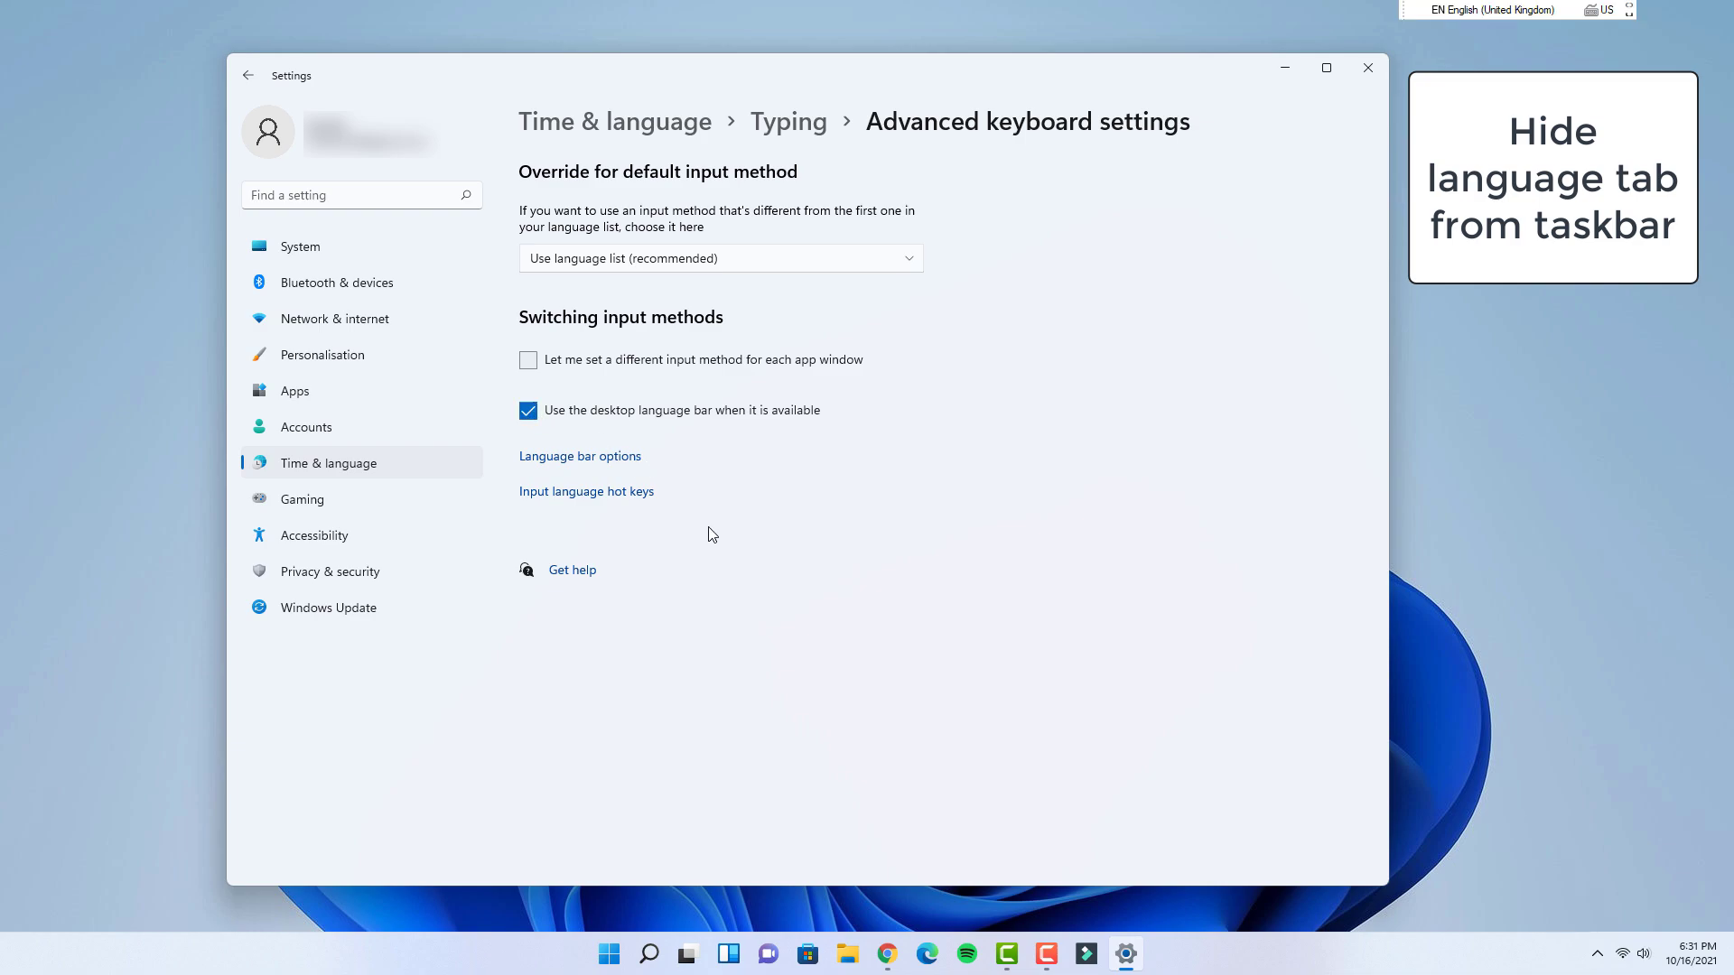
left_click(602, 458)
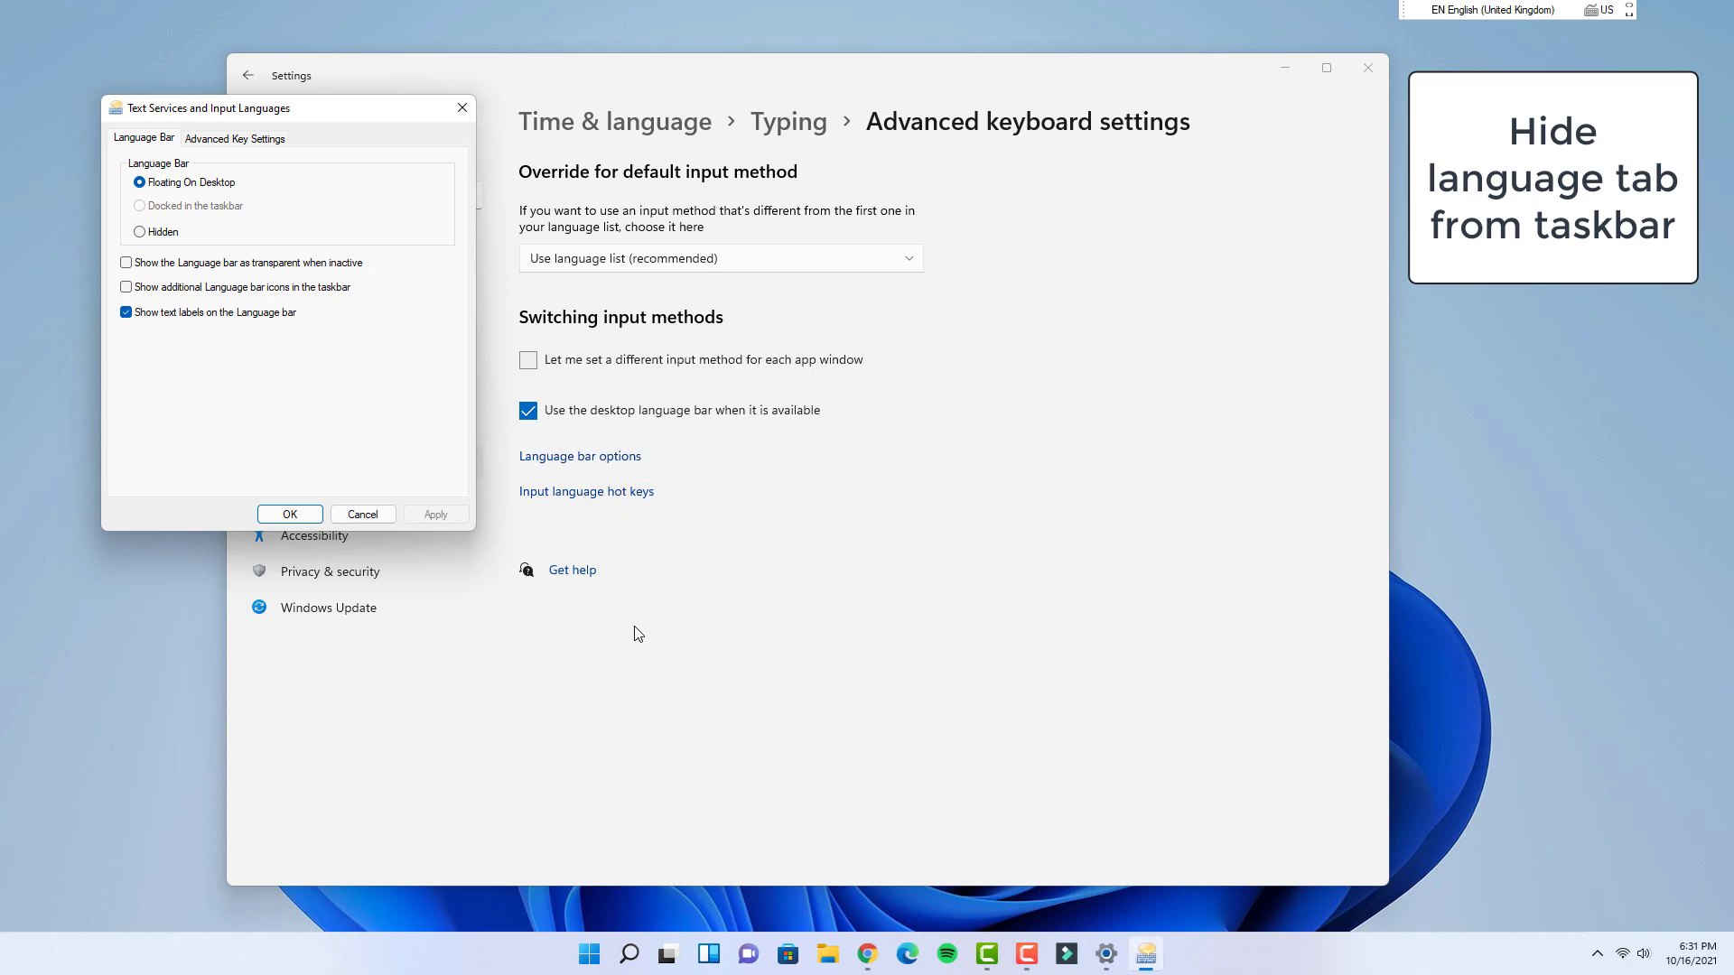
left_click(140, 232)
left_click(446, 514)
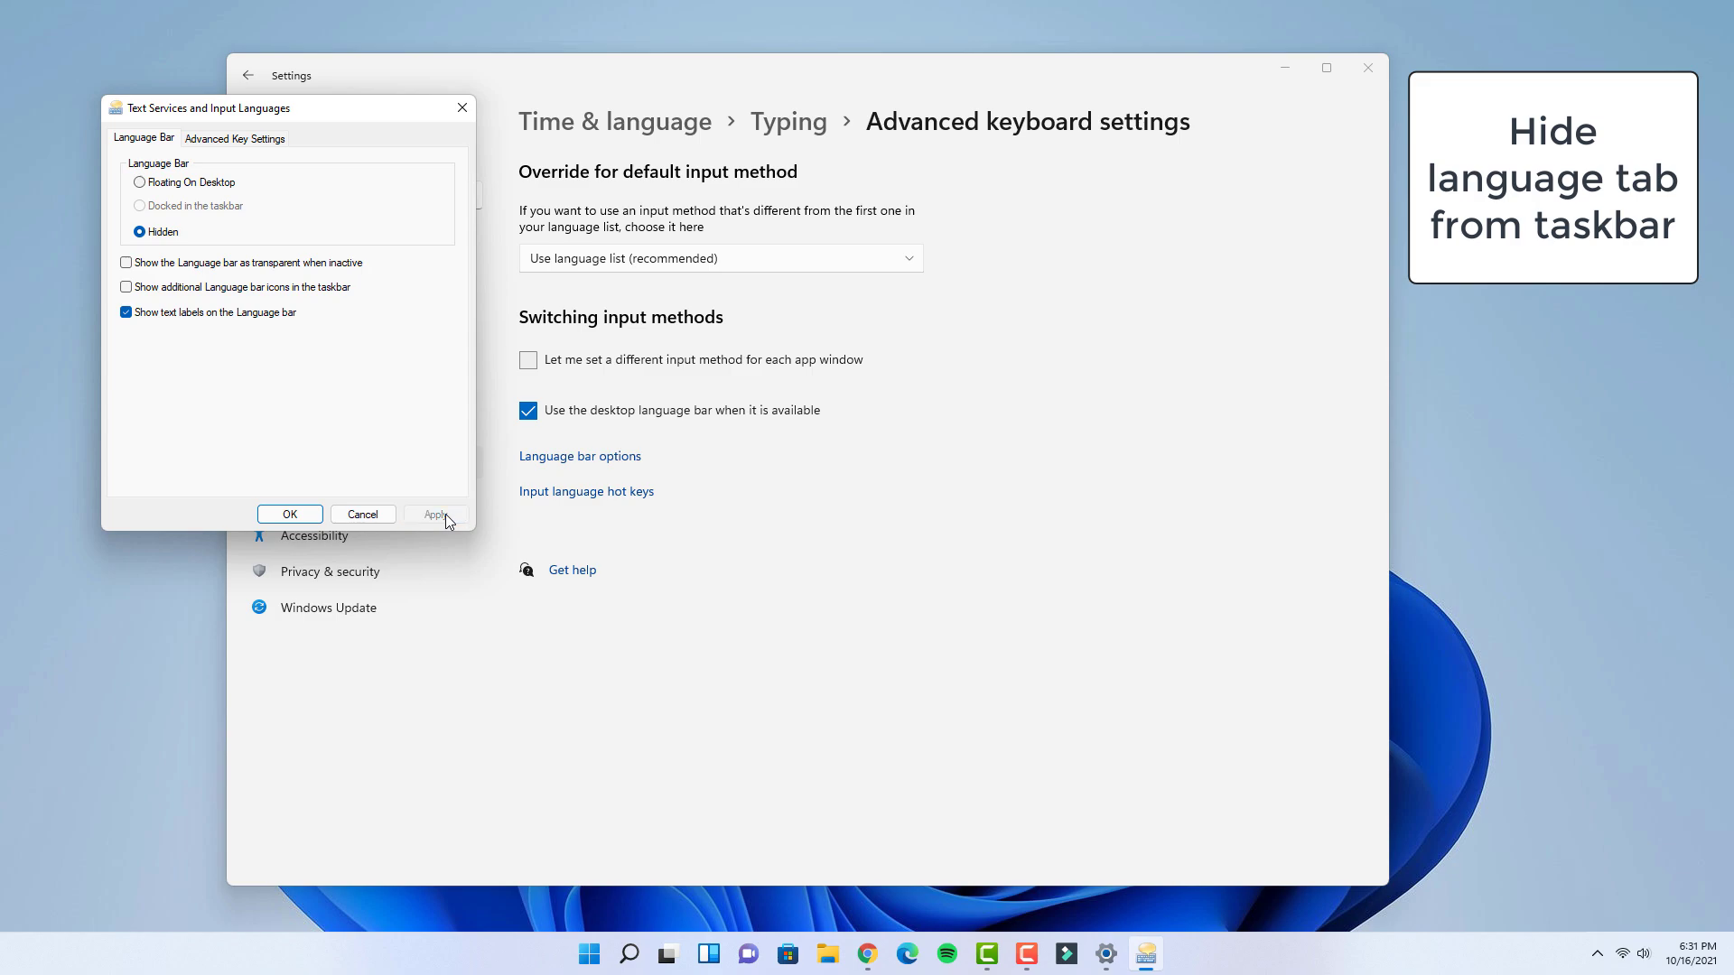
left_click(296, 513)
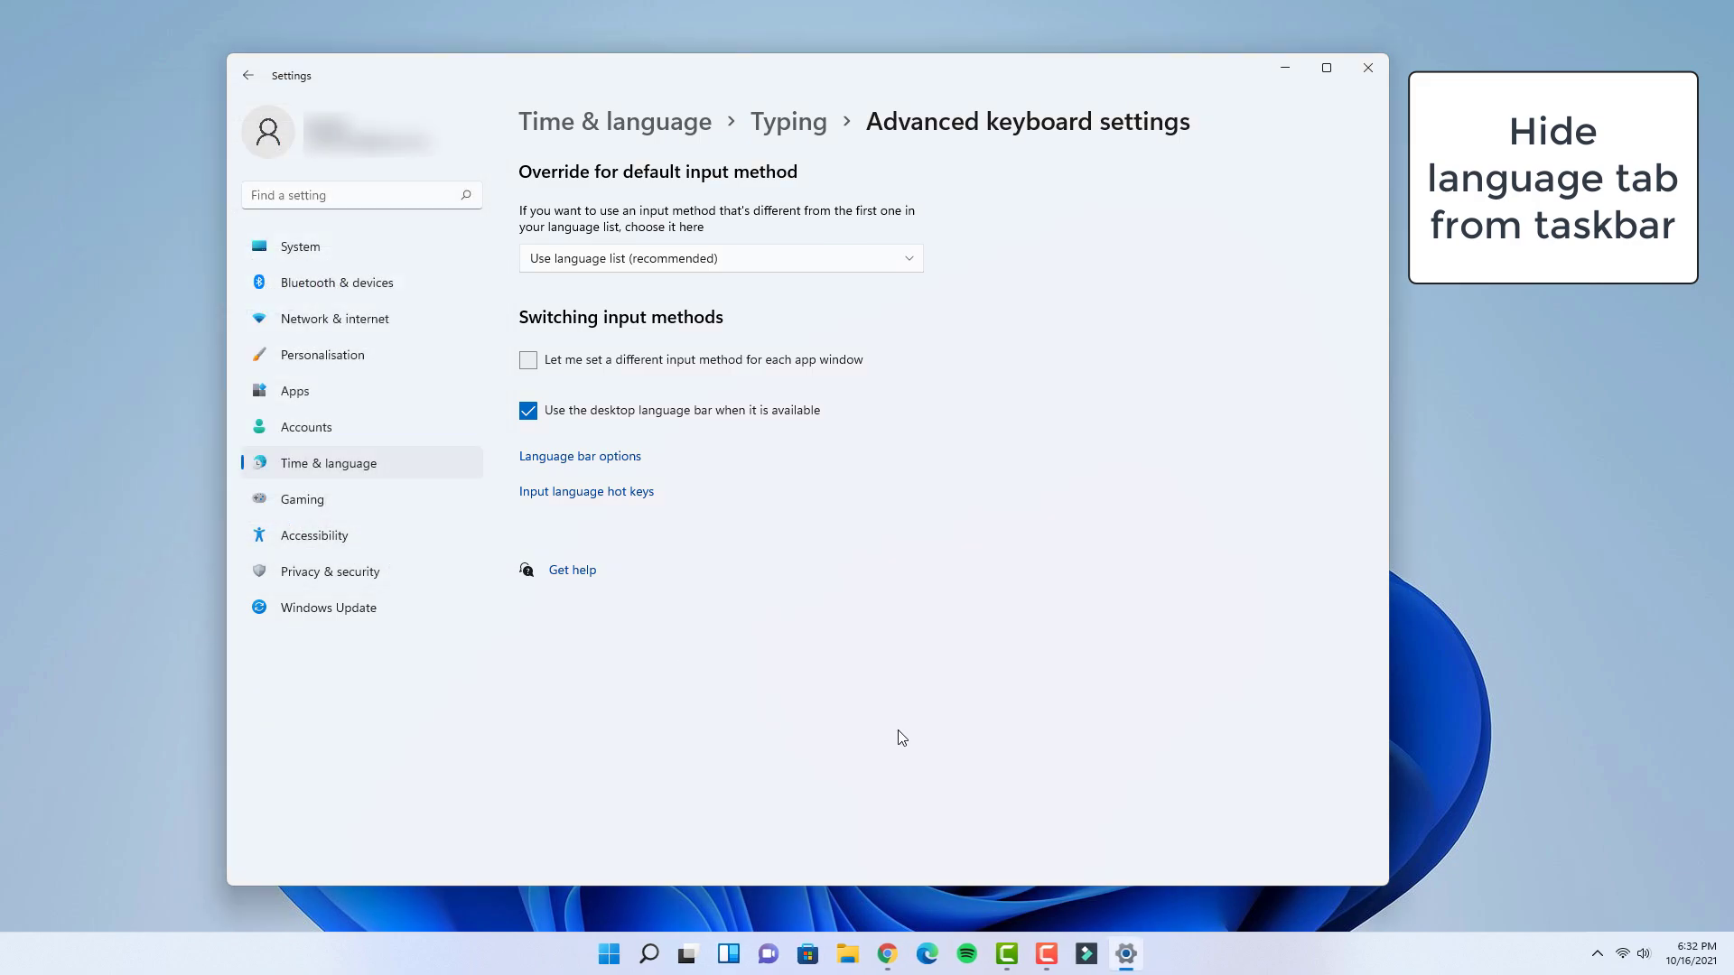
left_click(1368, 68)
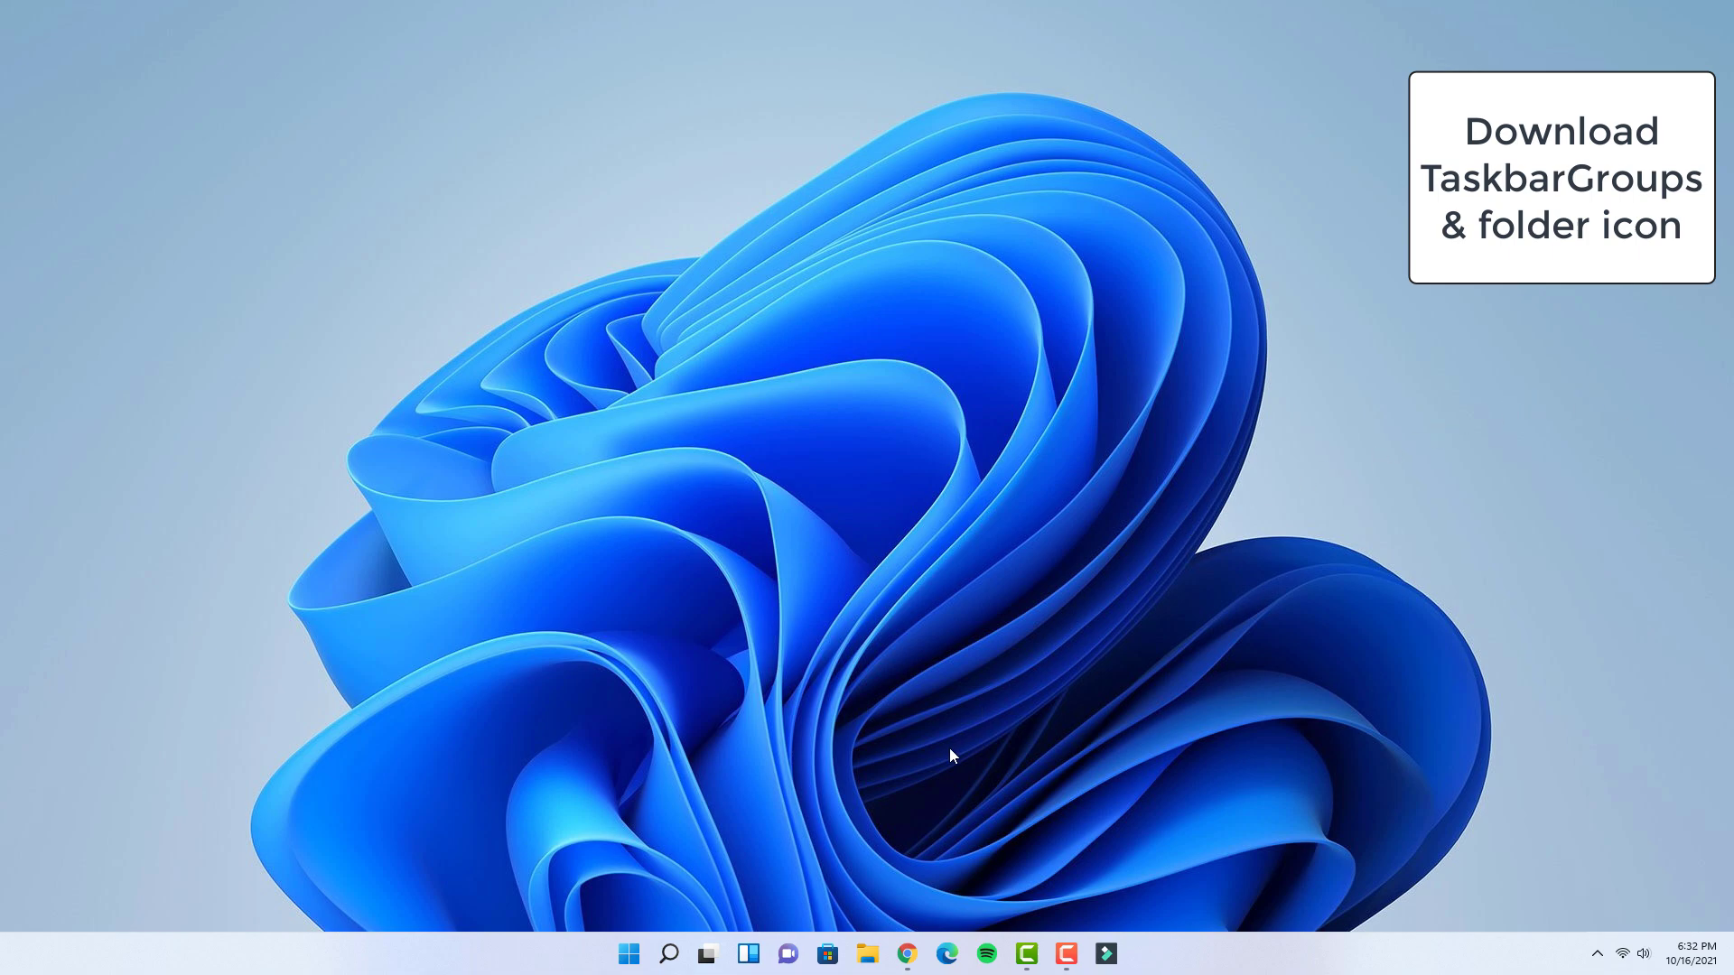
Switch to Chrome and download TaskbarGroups.zip from the v0.2.0.0 GitHub release and Folder Icon.png from Google Drive.
left_click(906, 954)
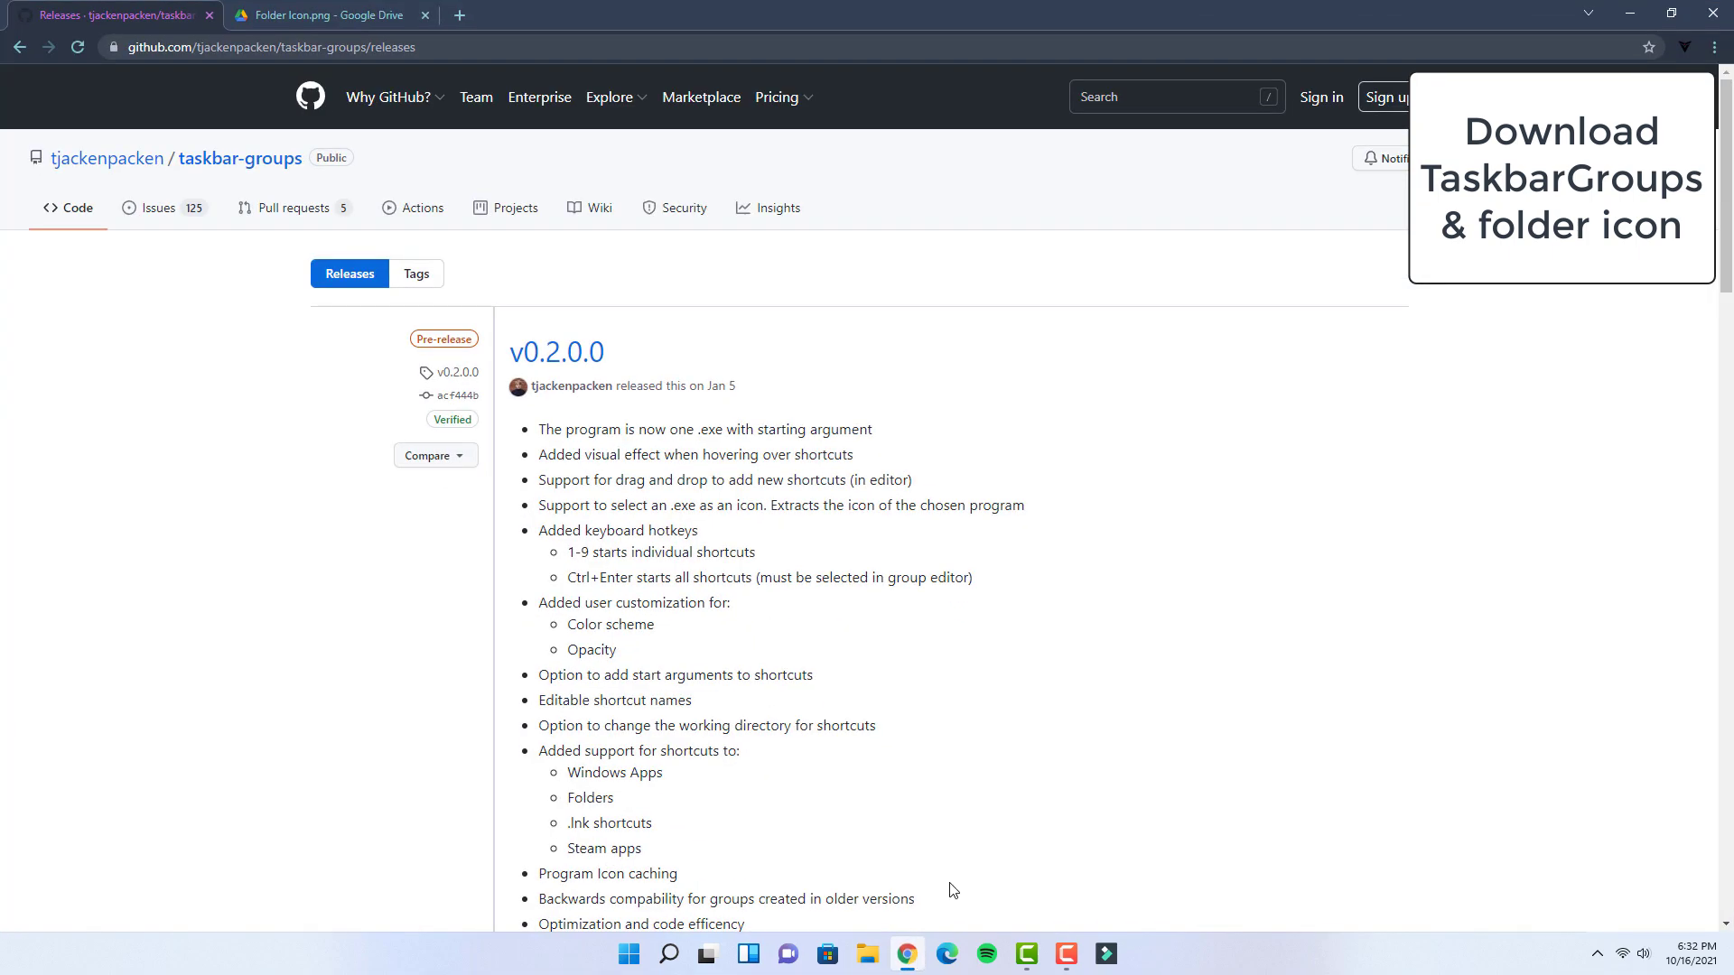
scroll(1278, 597, "down", 4)
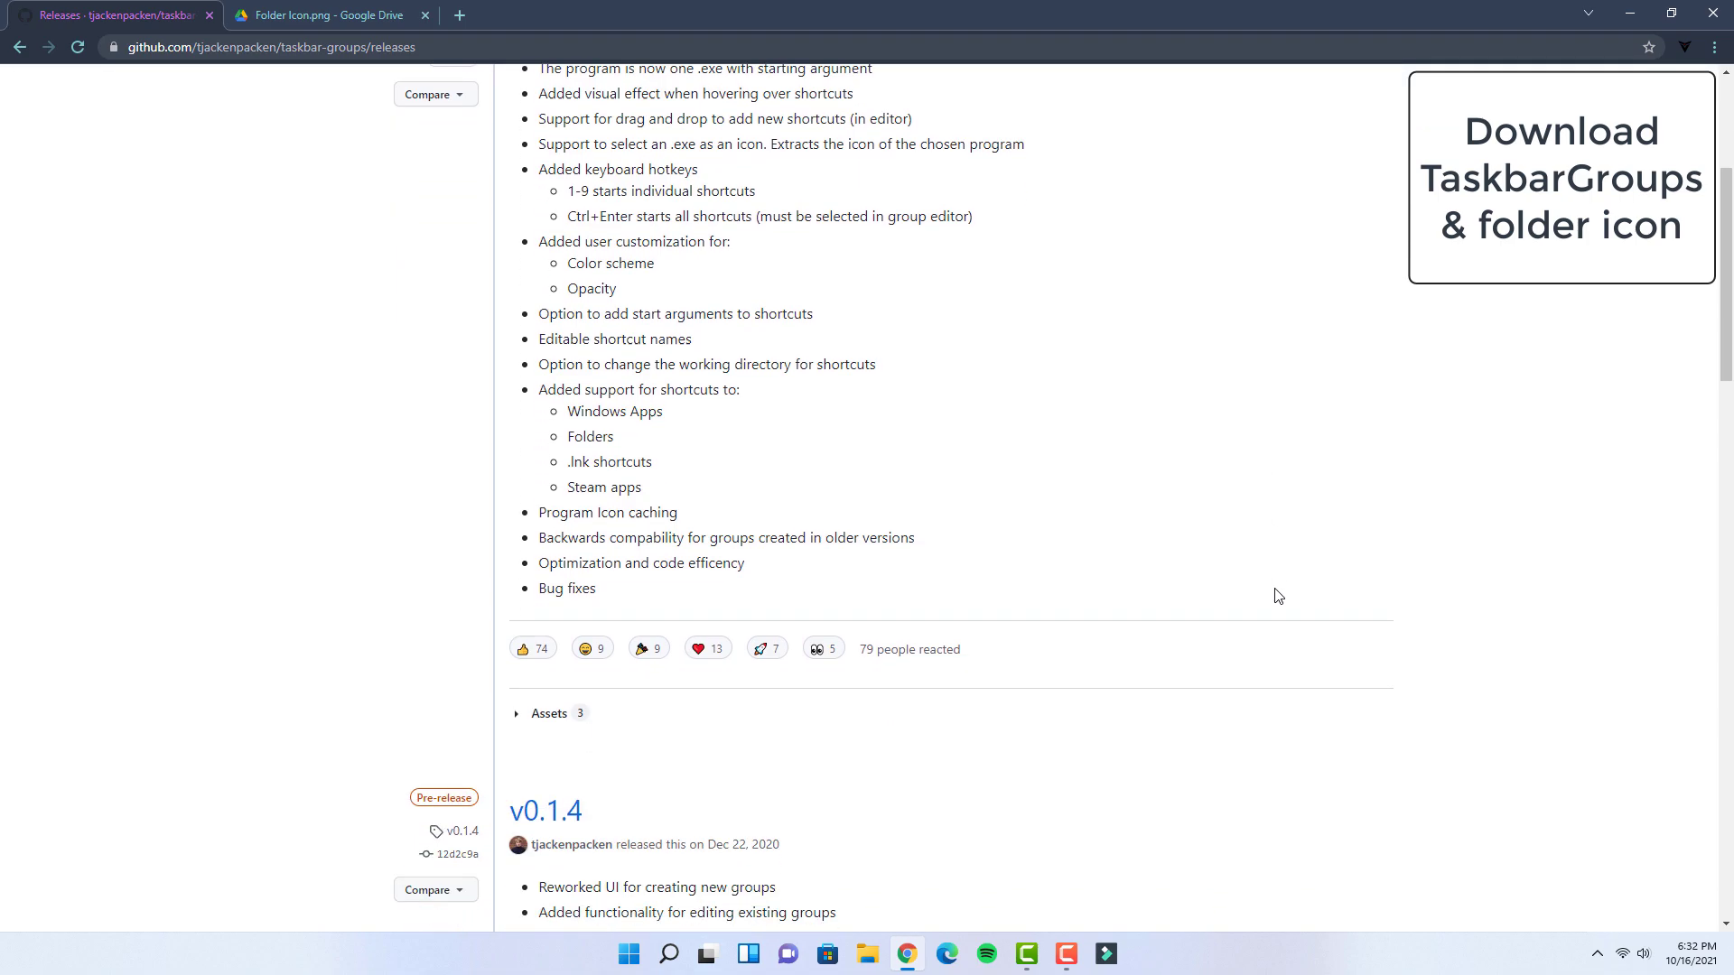
left_click(544, 715)
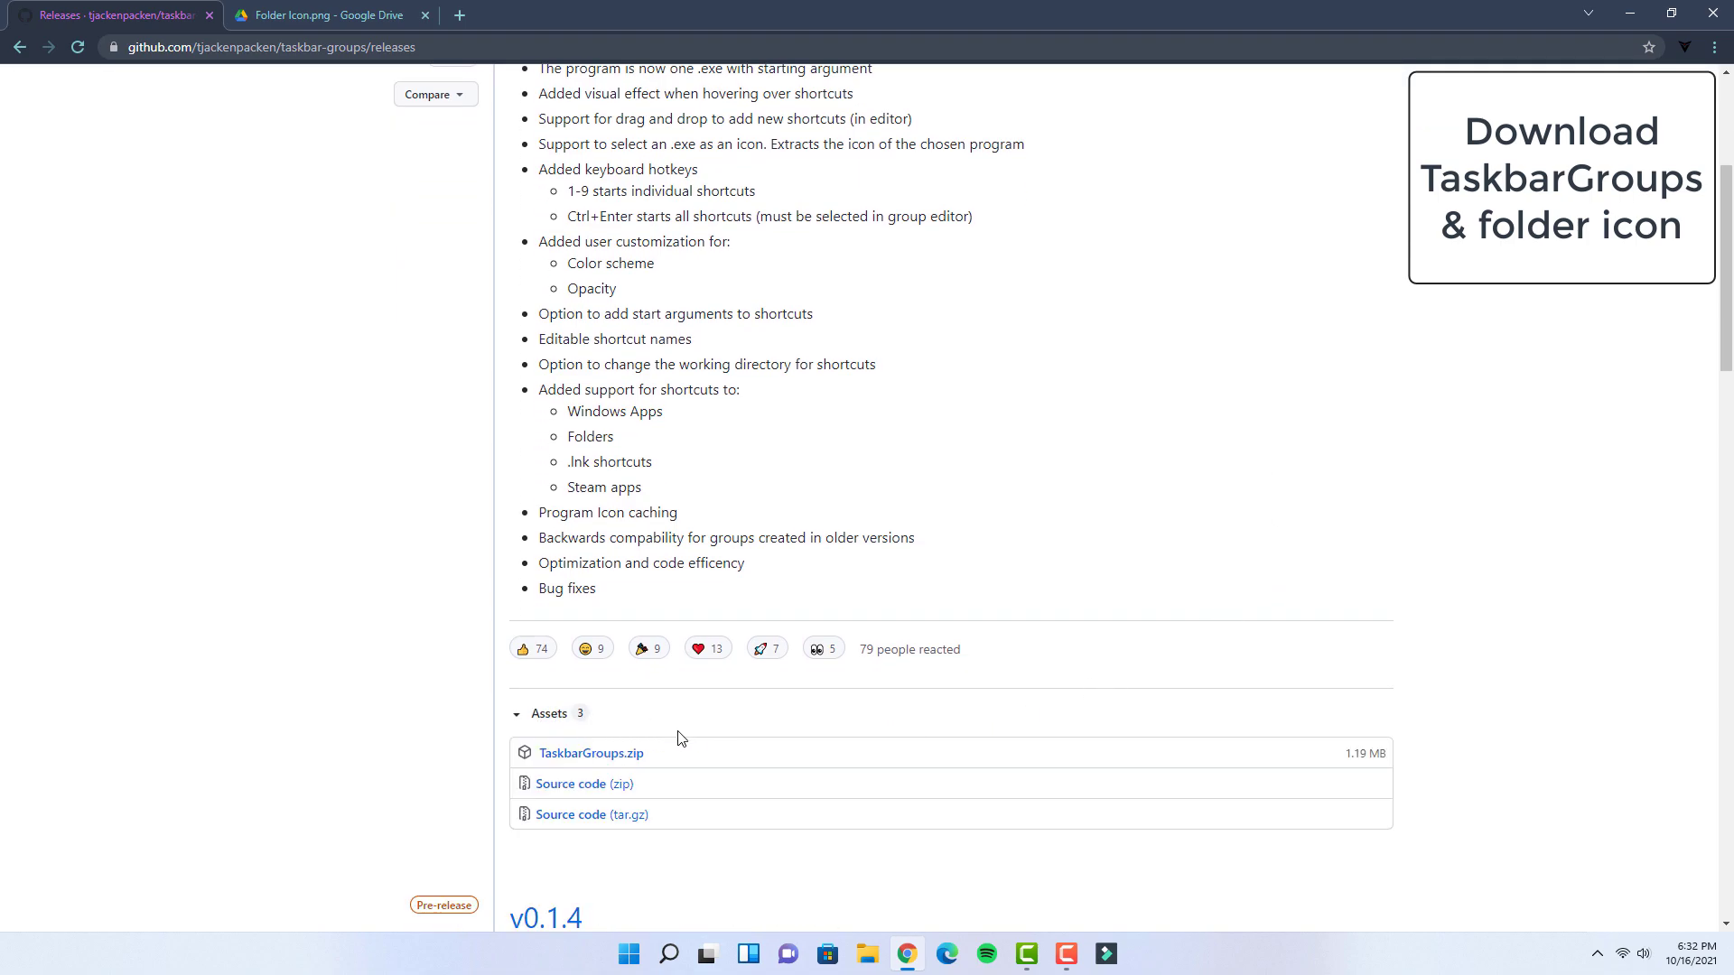
left_click(627, 754)
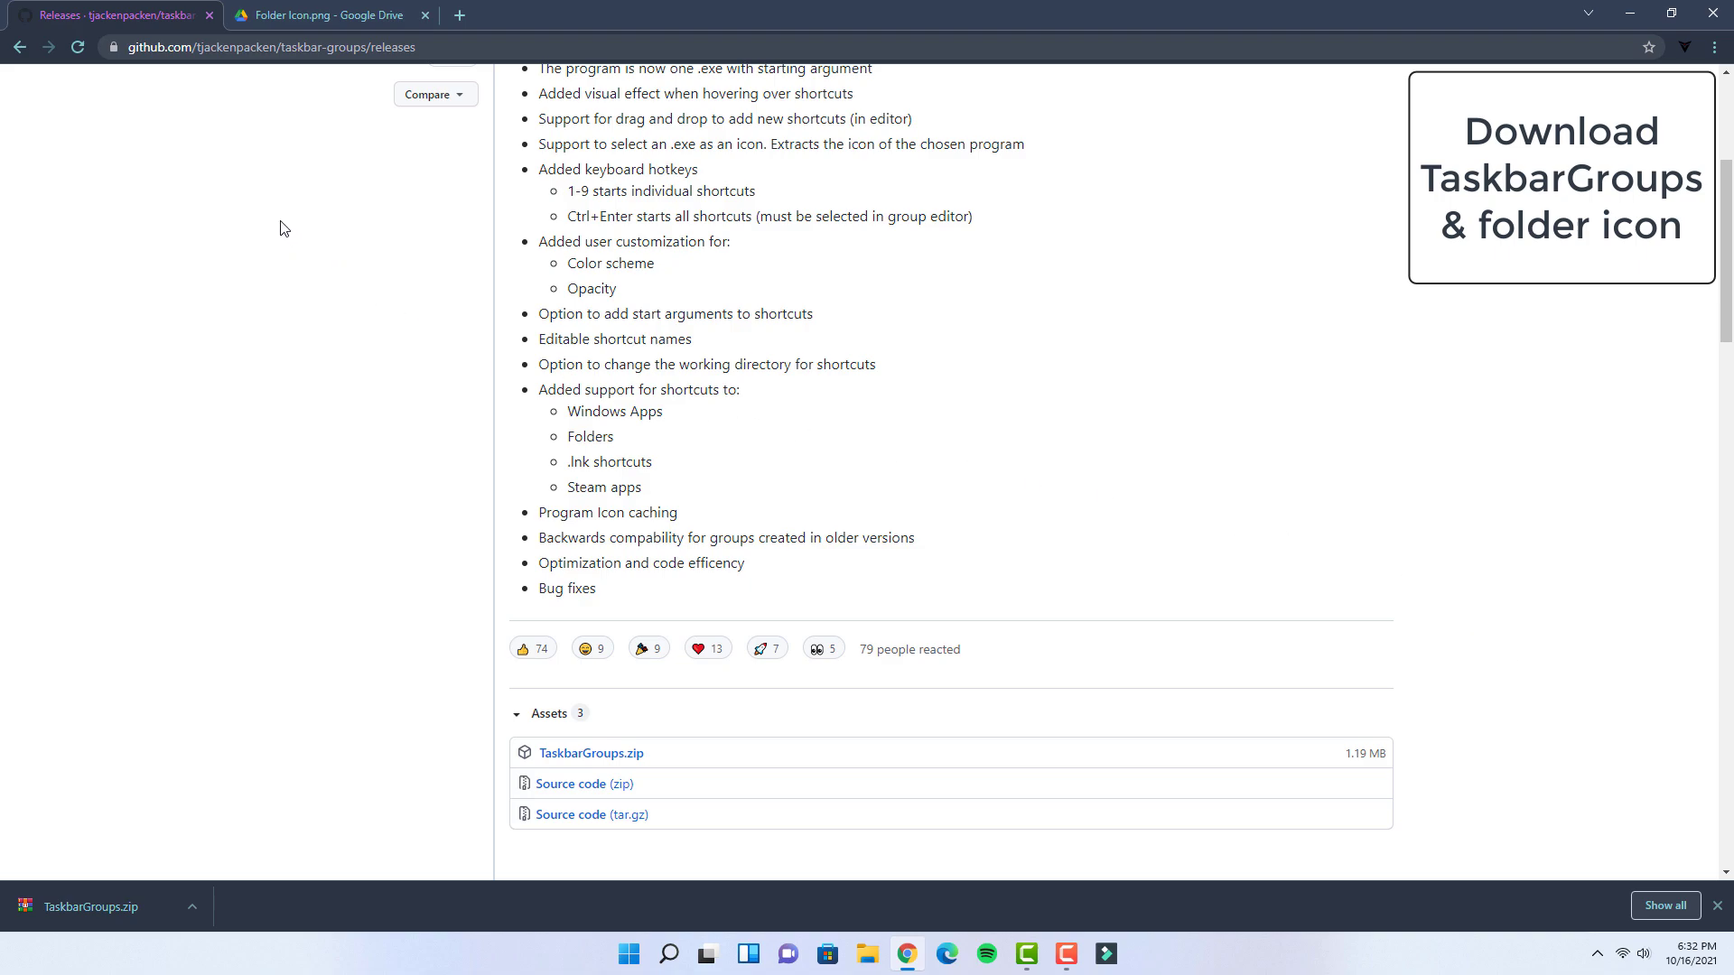
left_click(290, 18)
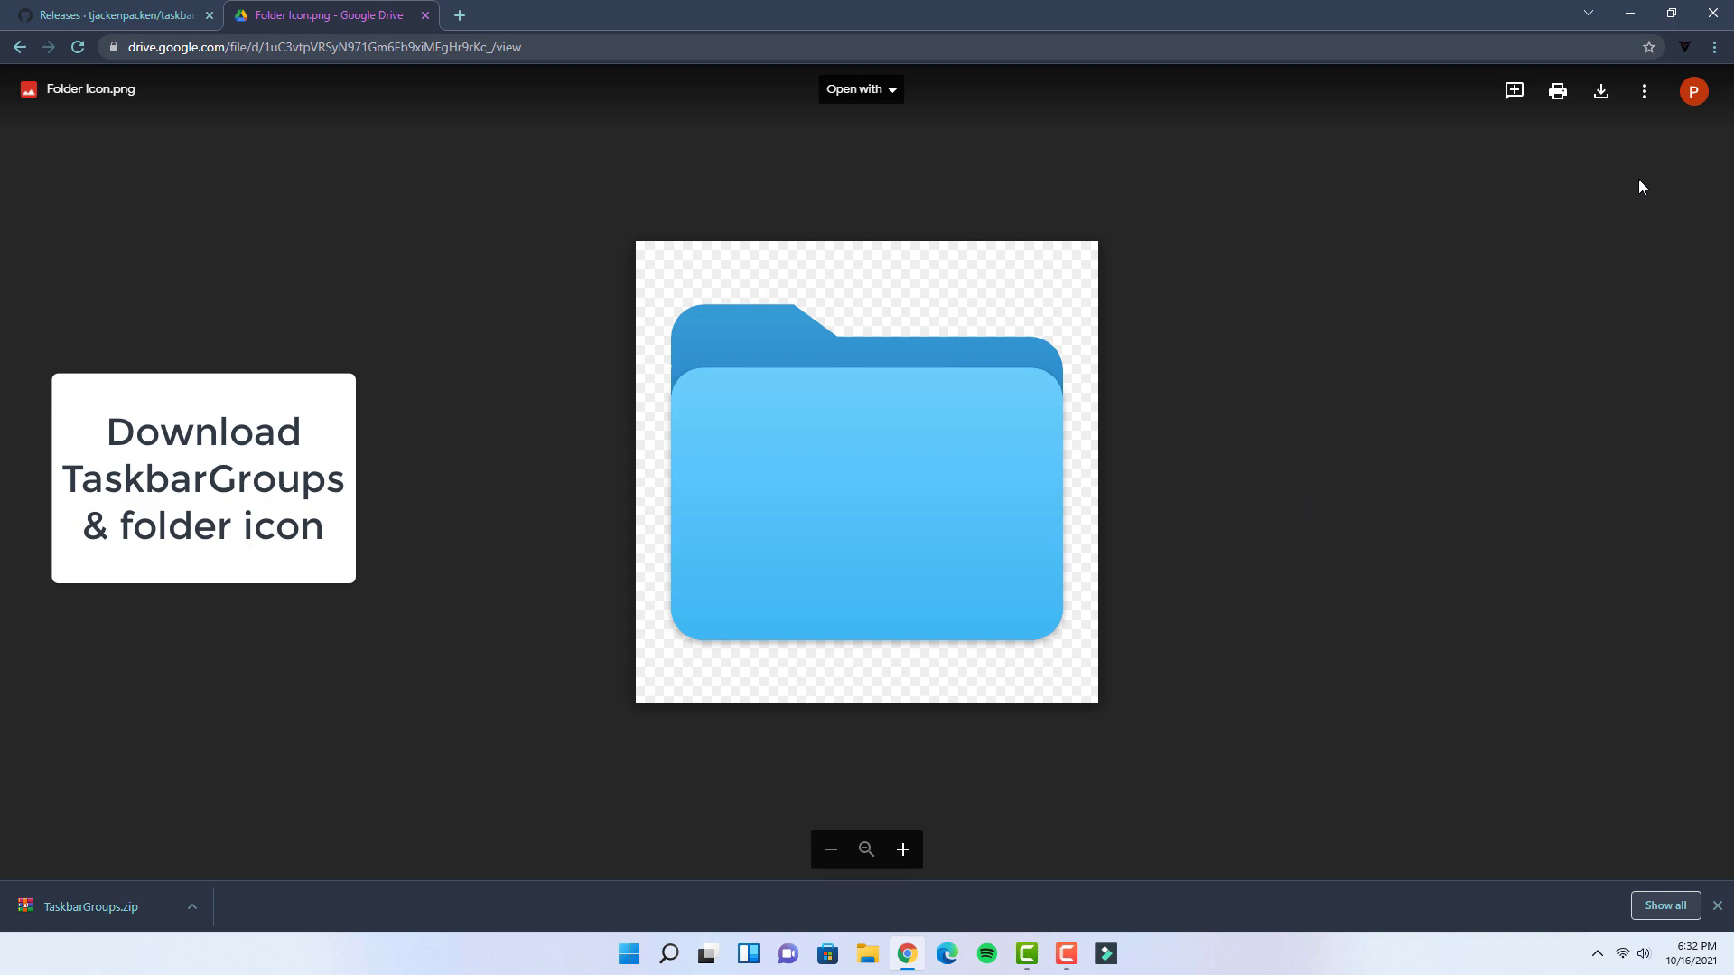
left_click(1603, 104)
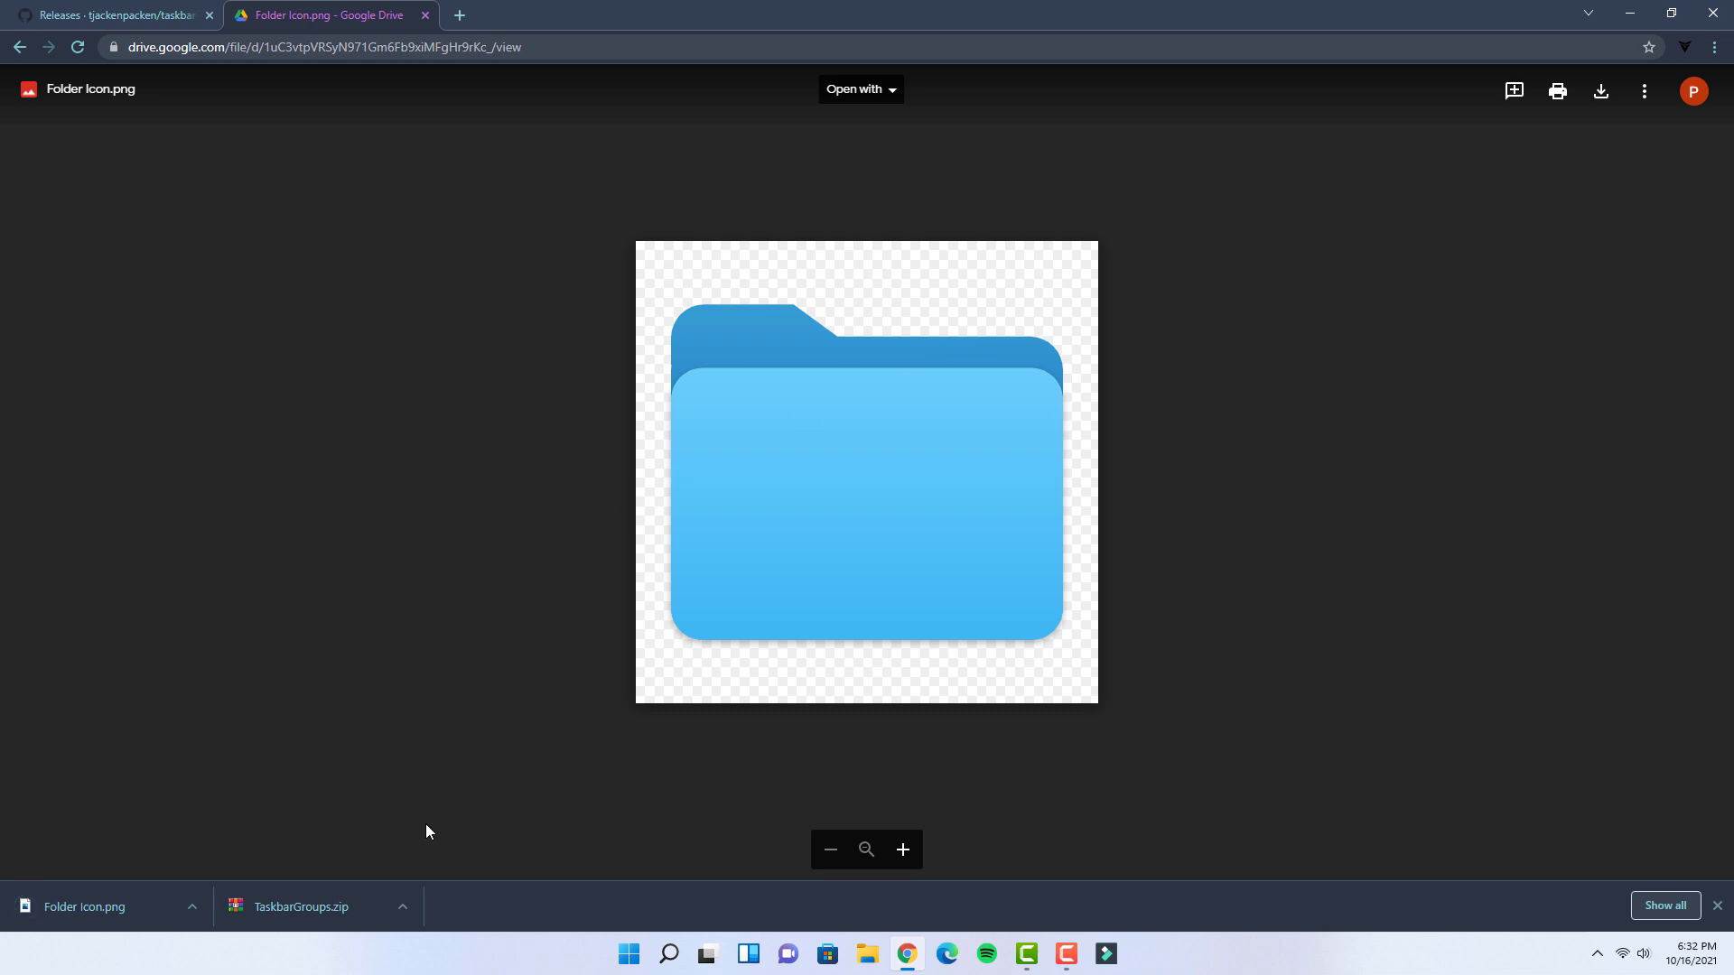
Show the downloaded TaskbarGroups.zip in its folder, with the browser minimised and the folder window maximised.
left_click(403, 906)
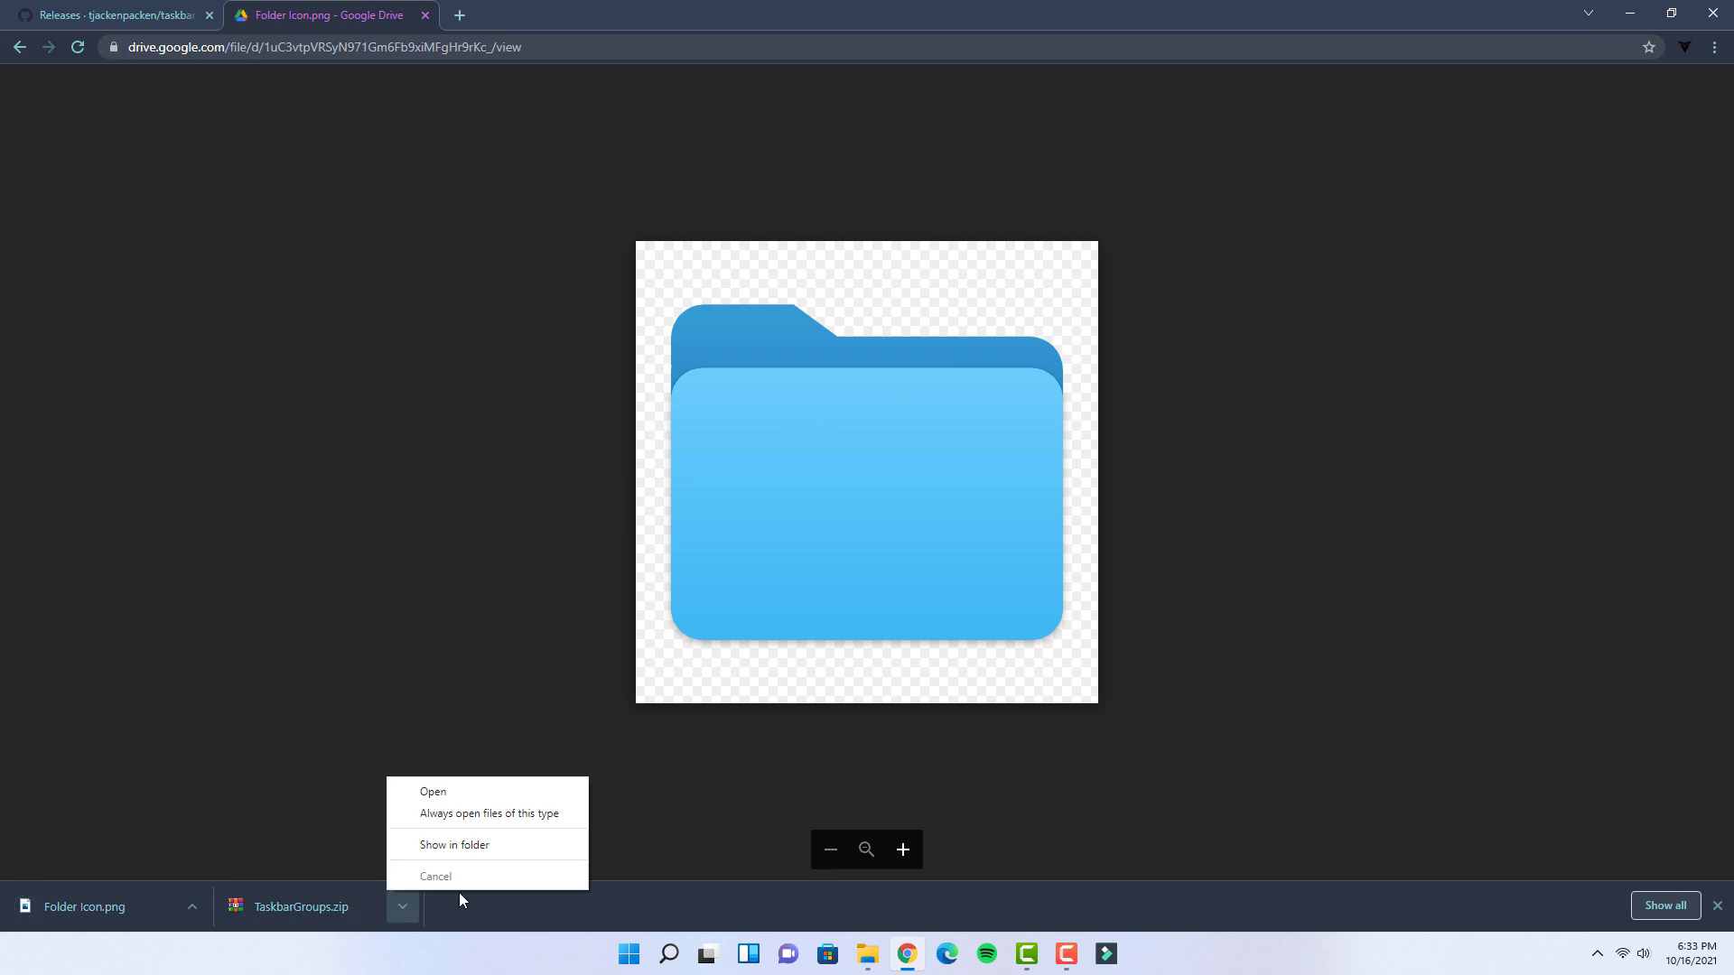
left_click(509, 845)
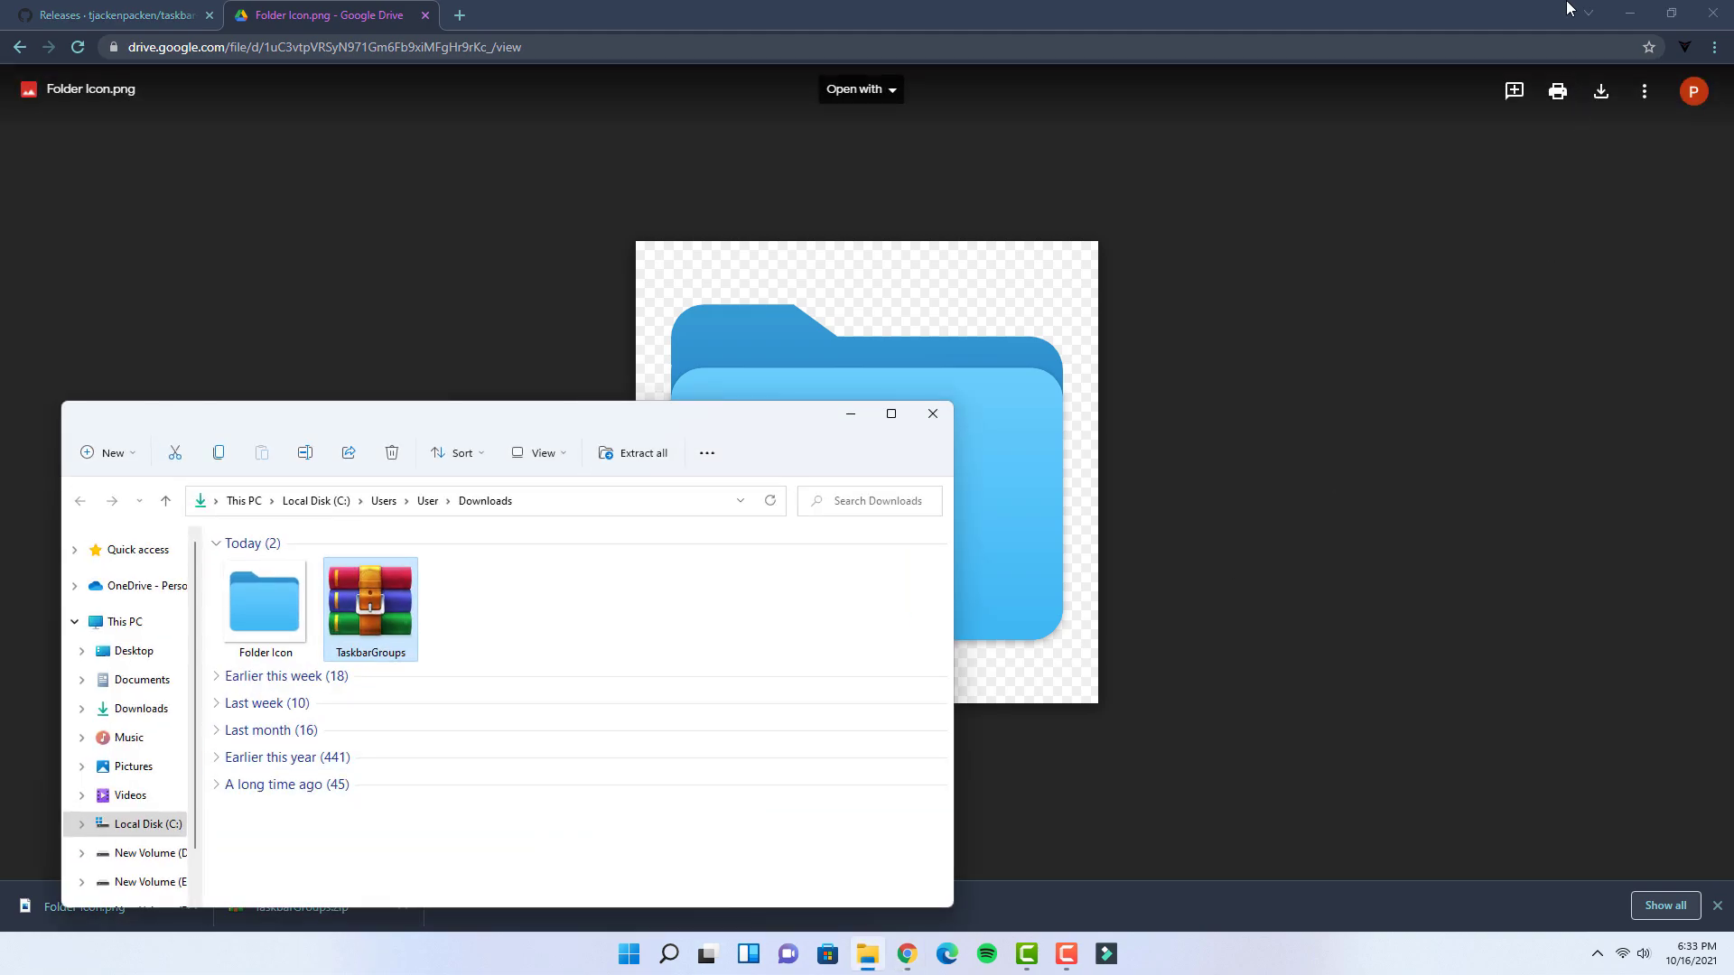
left_click(1630, 12)
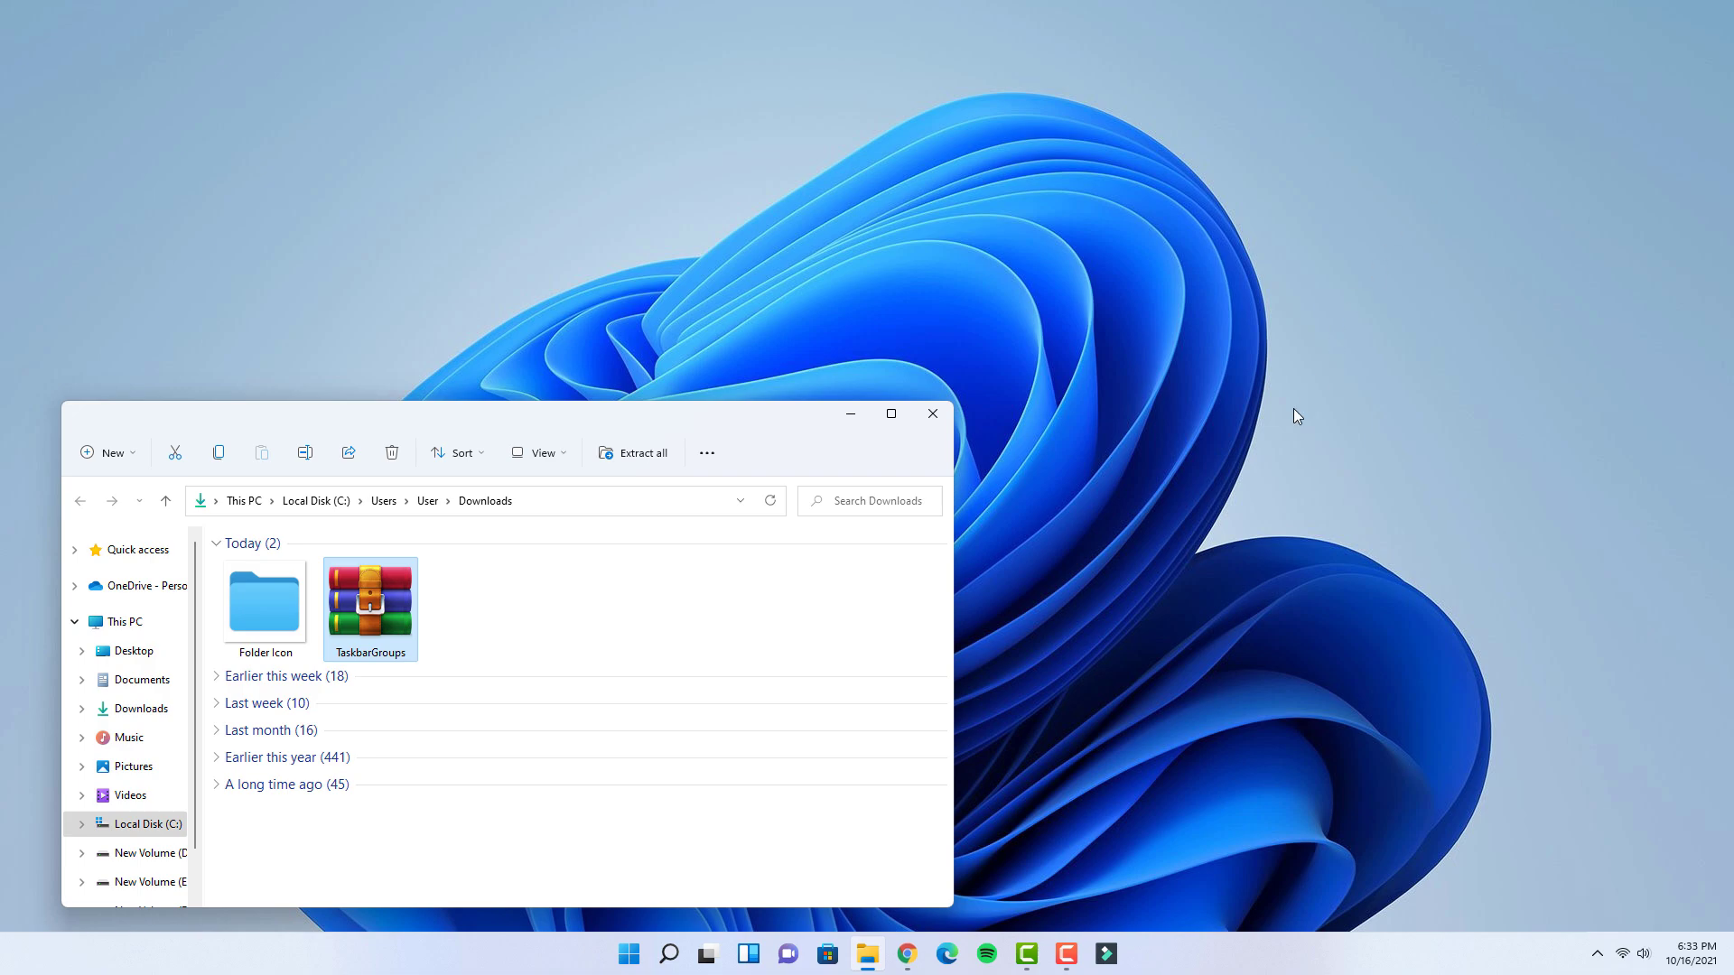
left_click(890, 415)
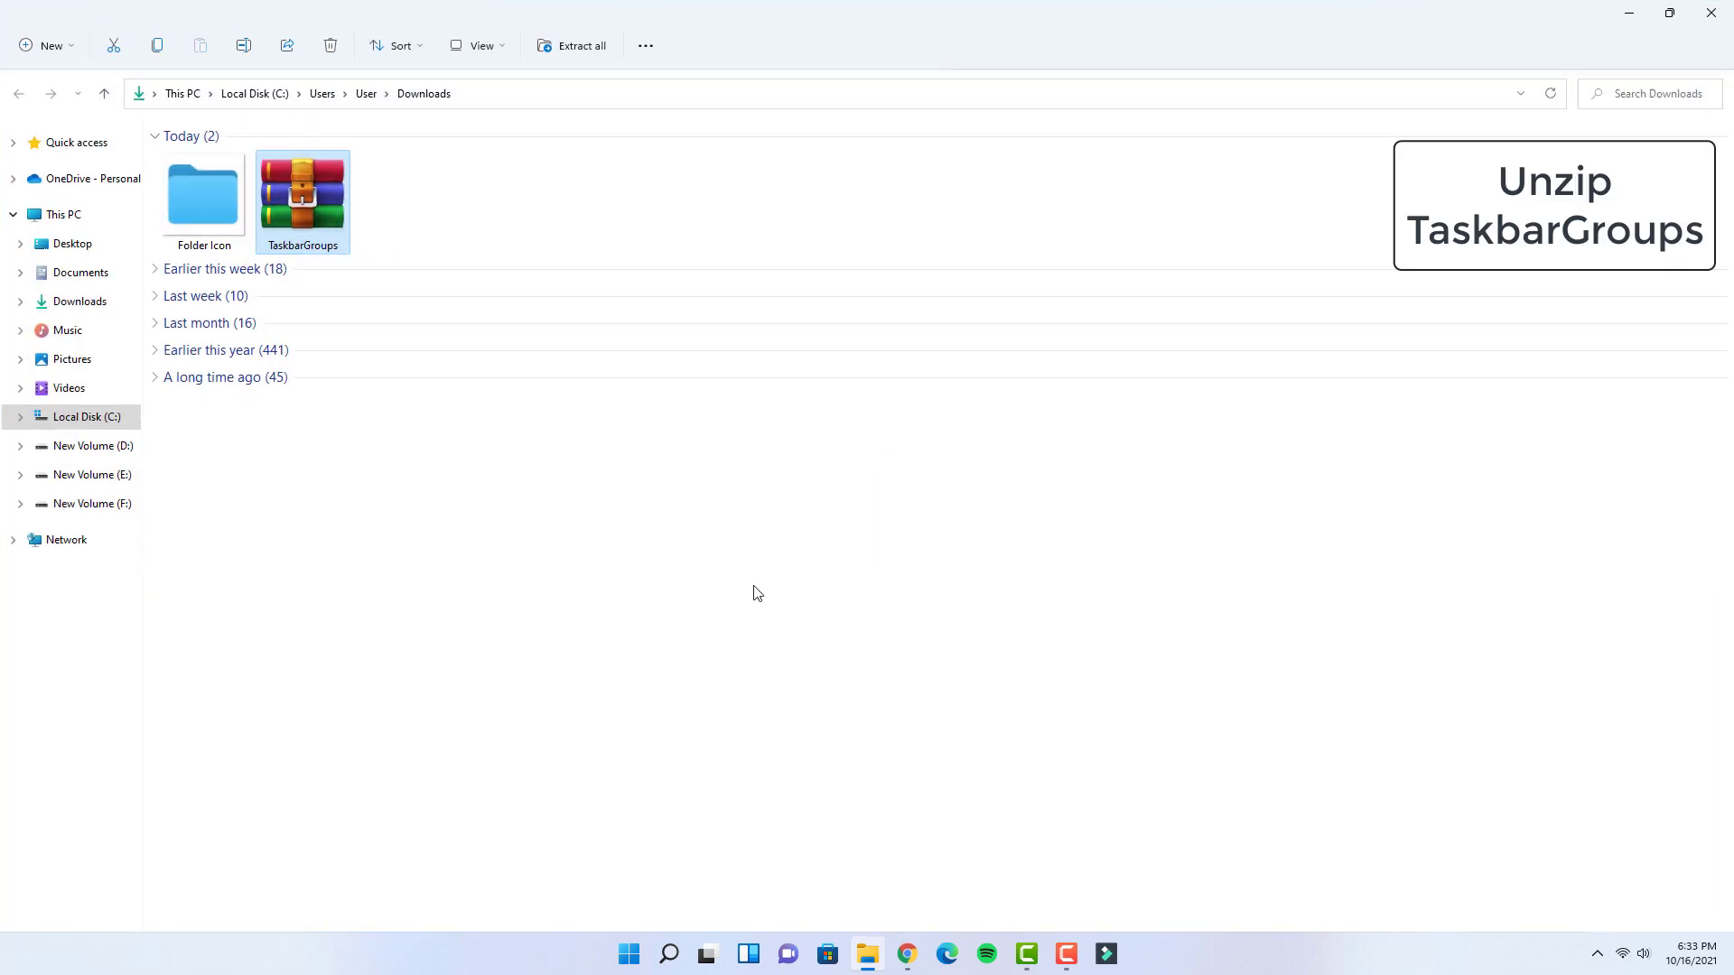
Extract the TaskbarGroups archive with 7-Zip into a TaskbarGroups folder in Downloads.
right_click(331, 191)
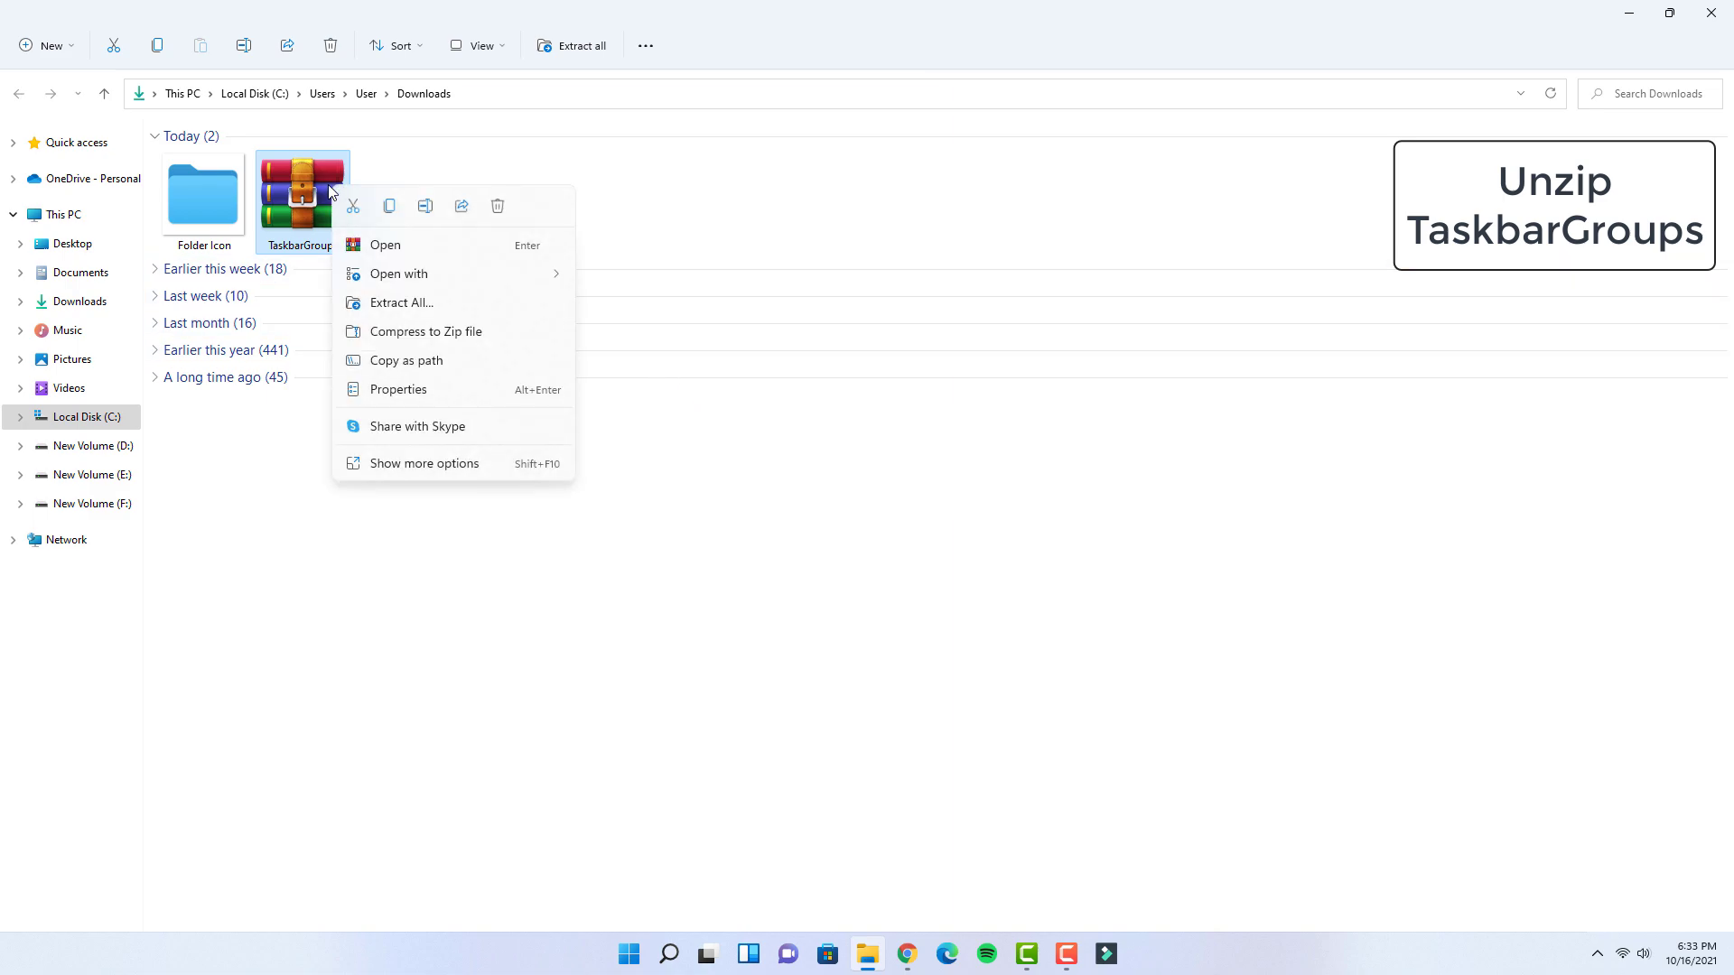
left_click(440, 465)
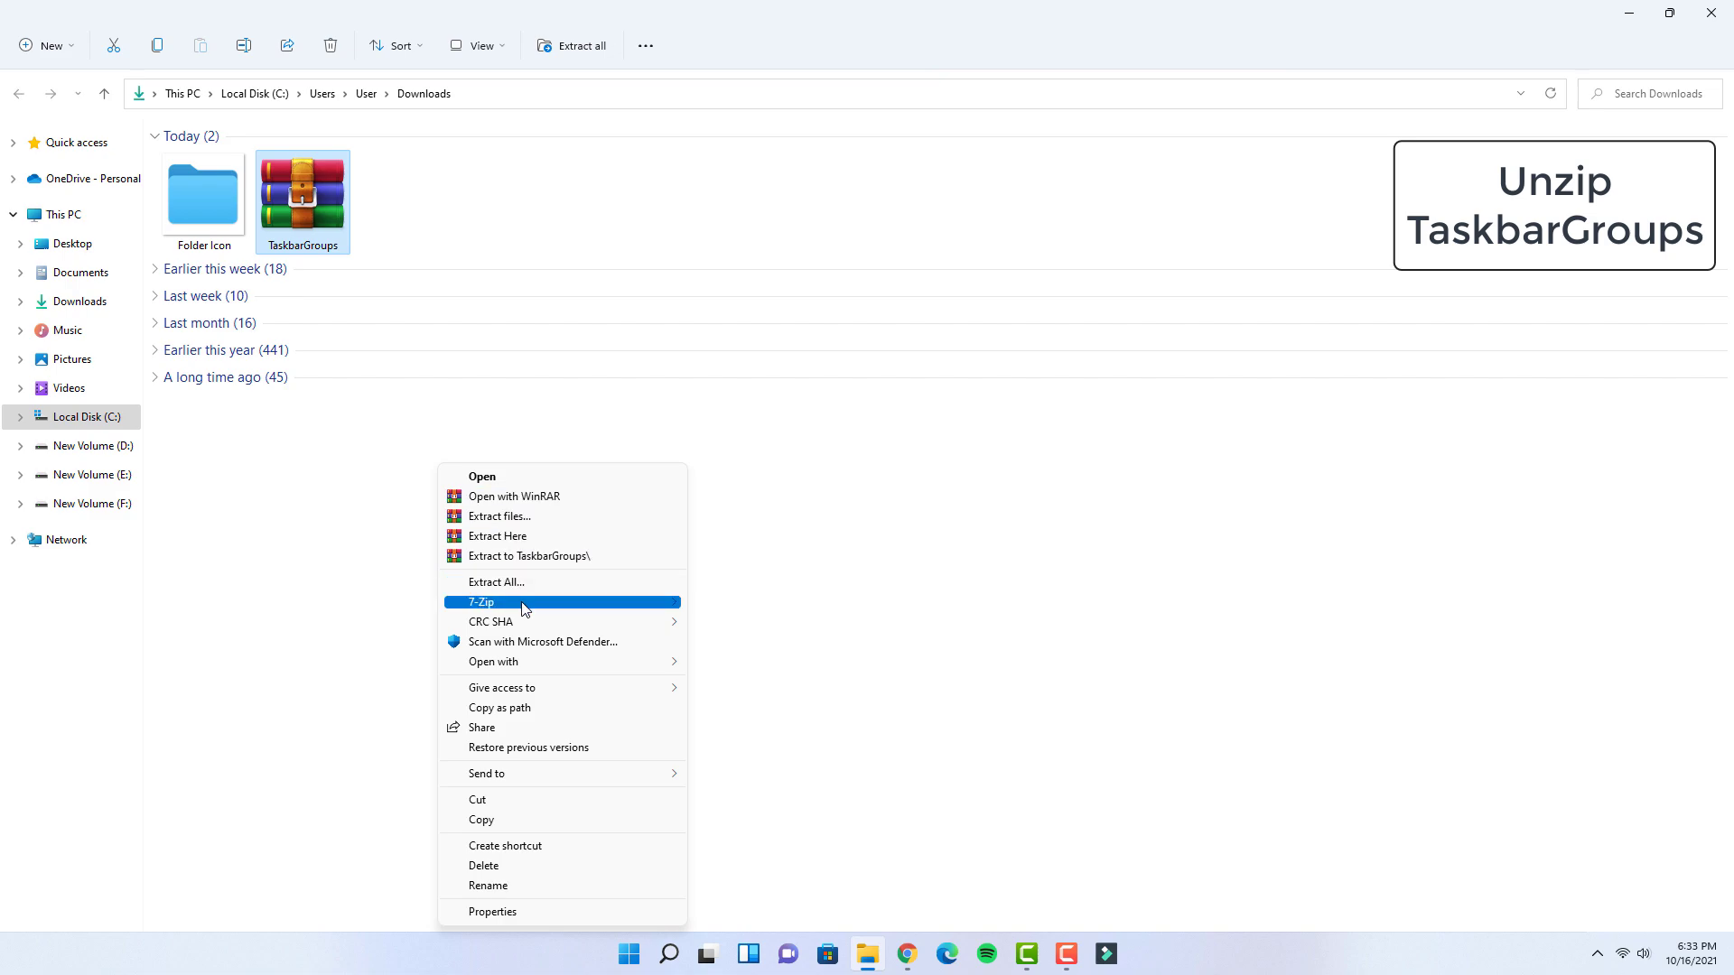
mouse_move(523, 609)
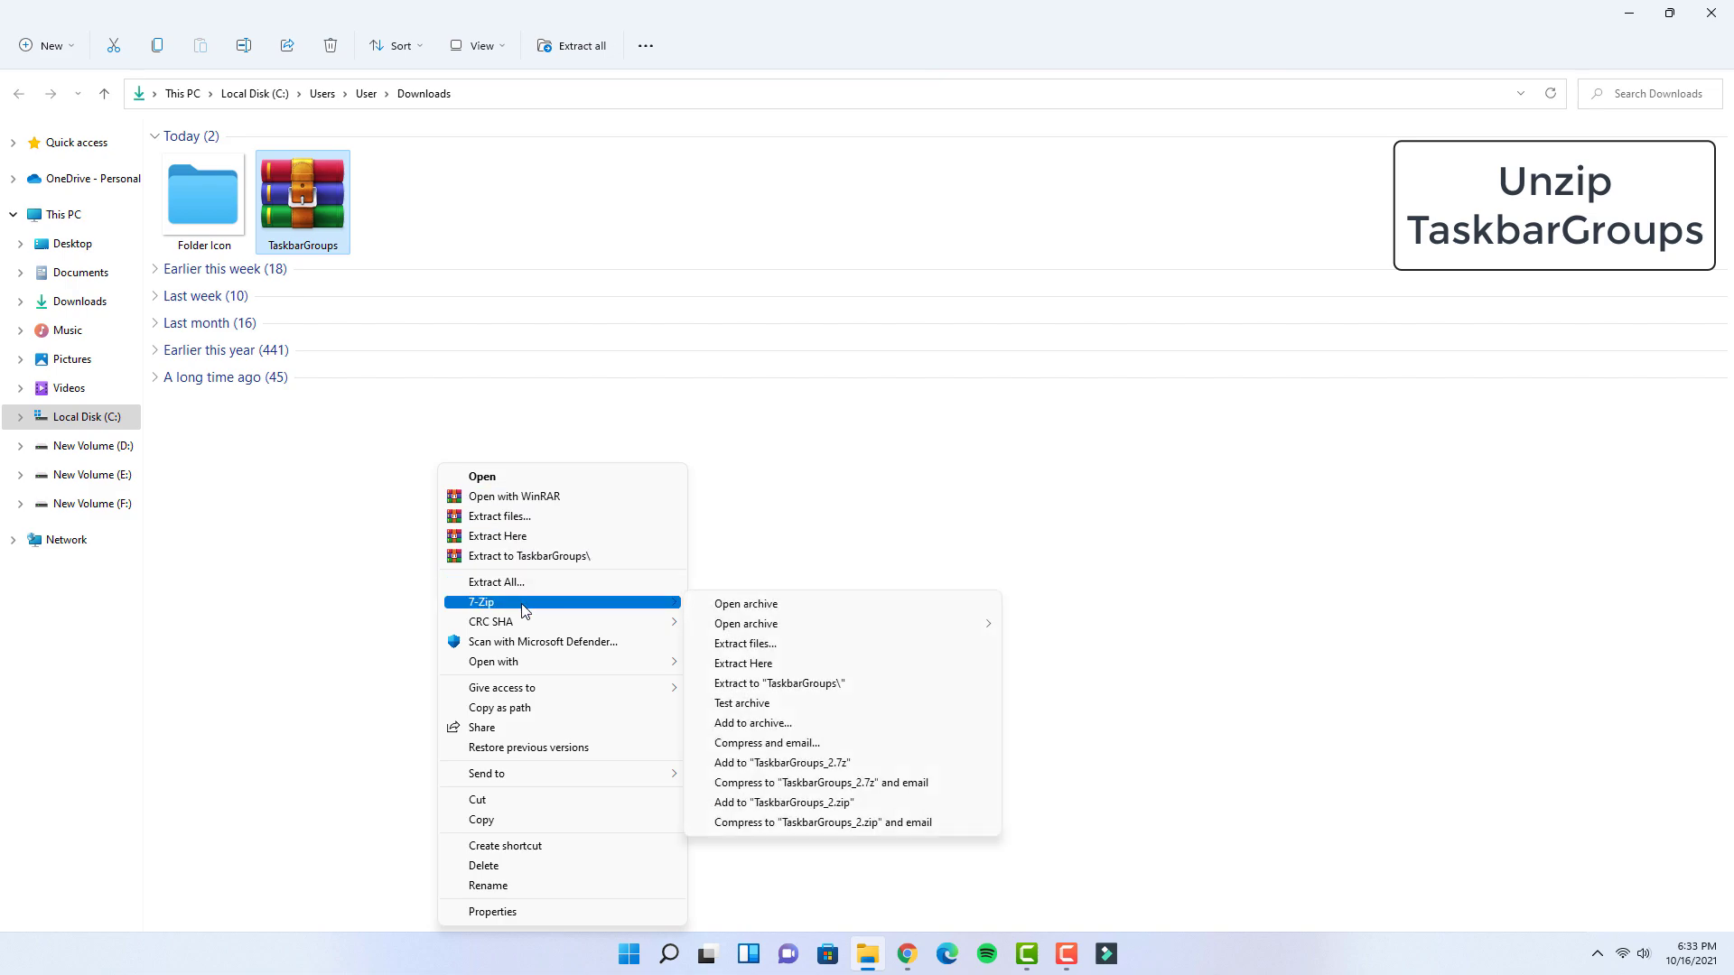
left_click(881, 686)
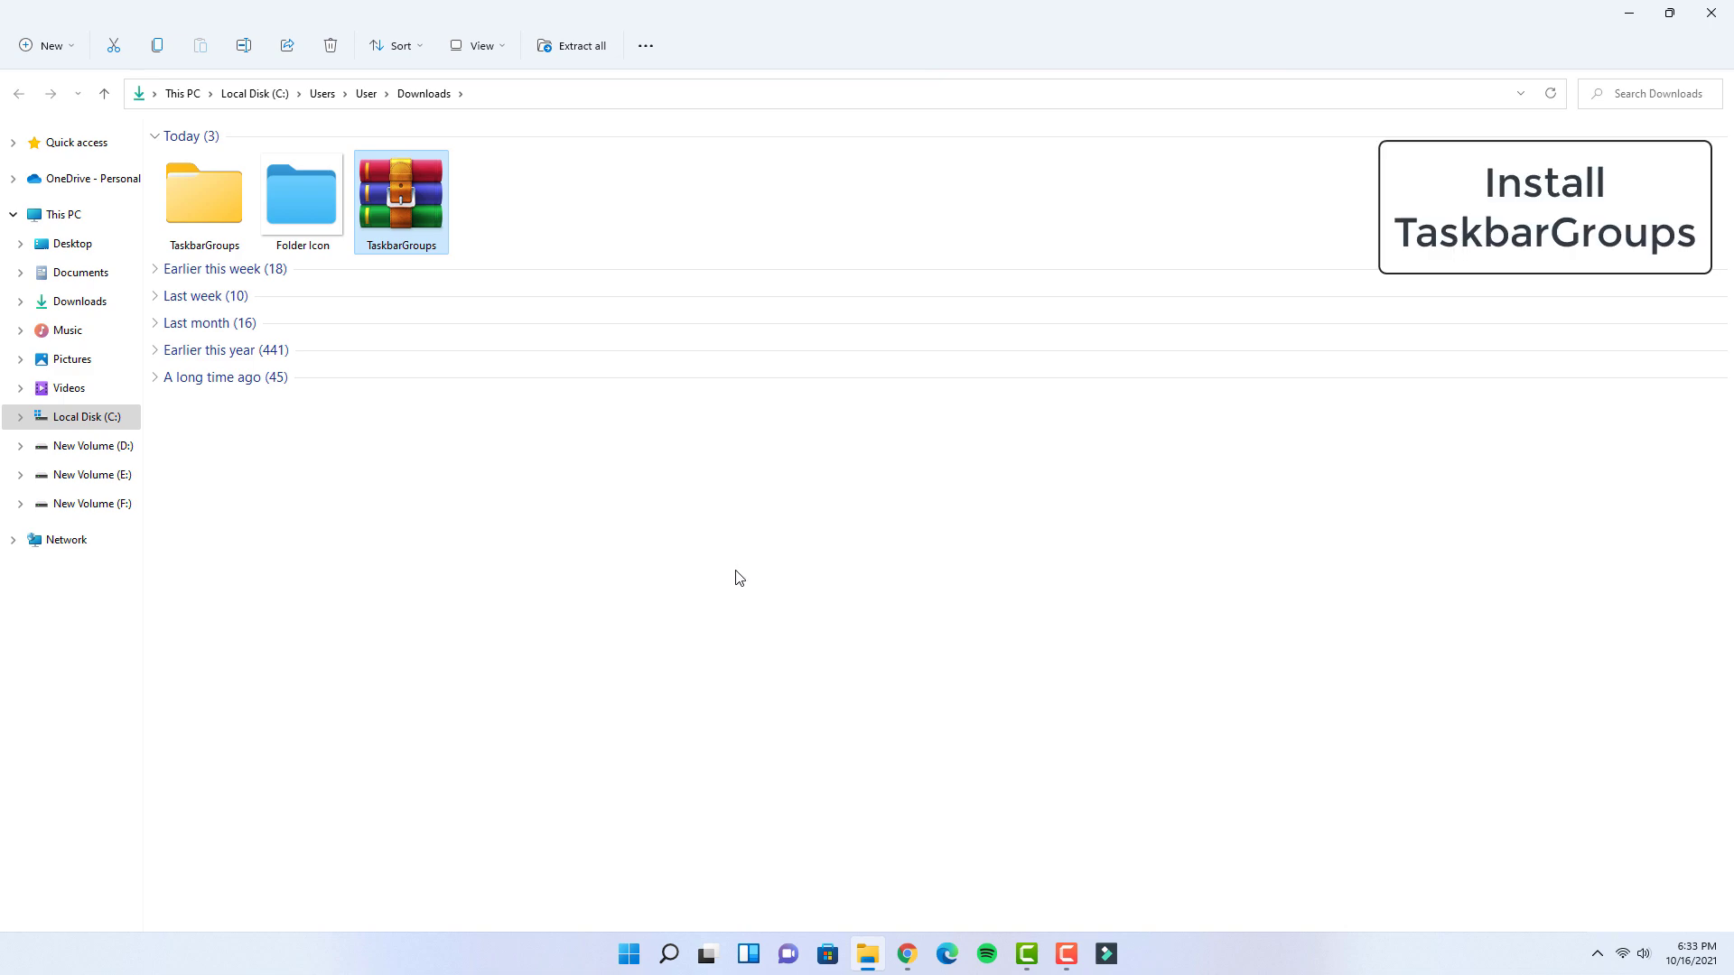
Launch the TaskbarGroups application from the extracted folder and minimise the File Explorer window behind it.
left_click(210, 194)
double_click(210, 193)
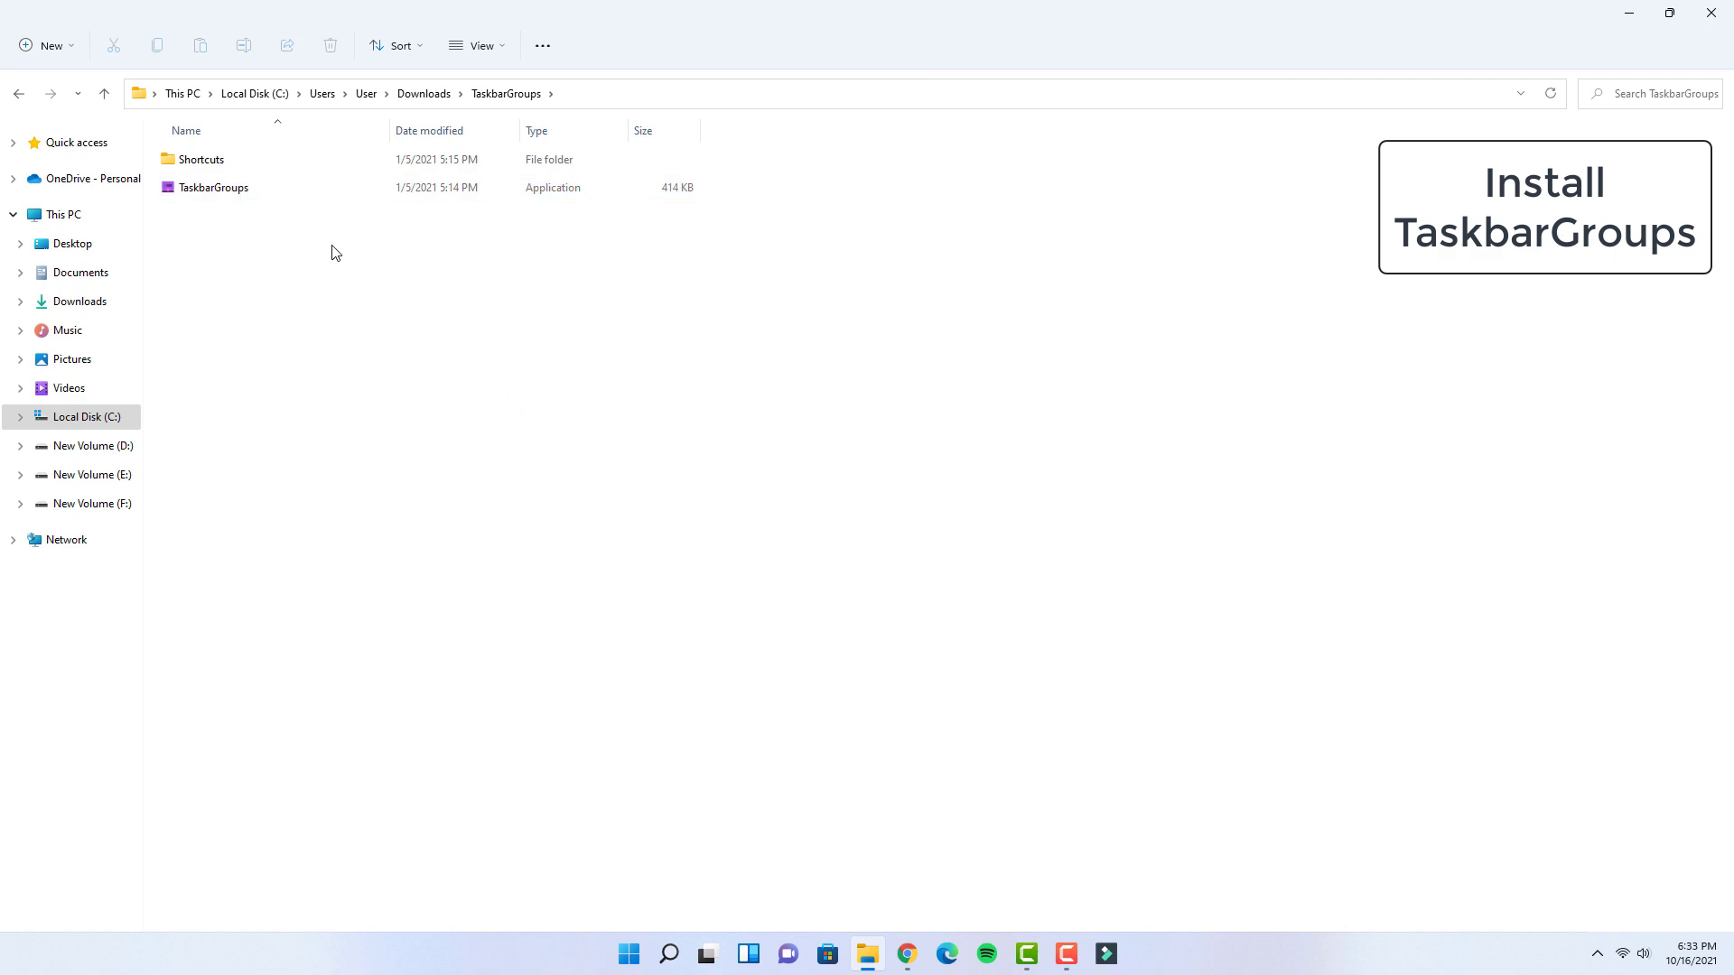
double_click(233, 194)
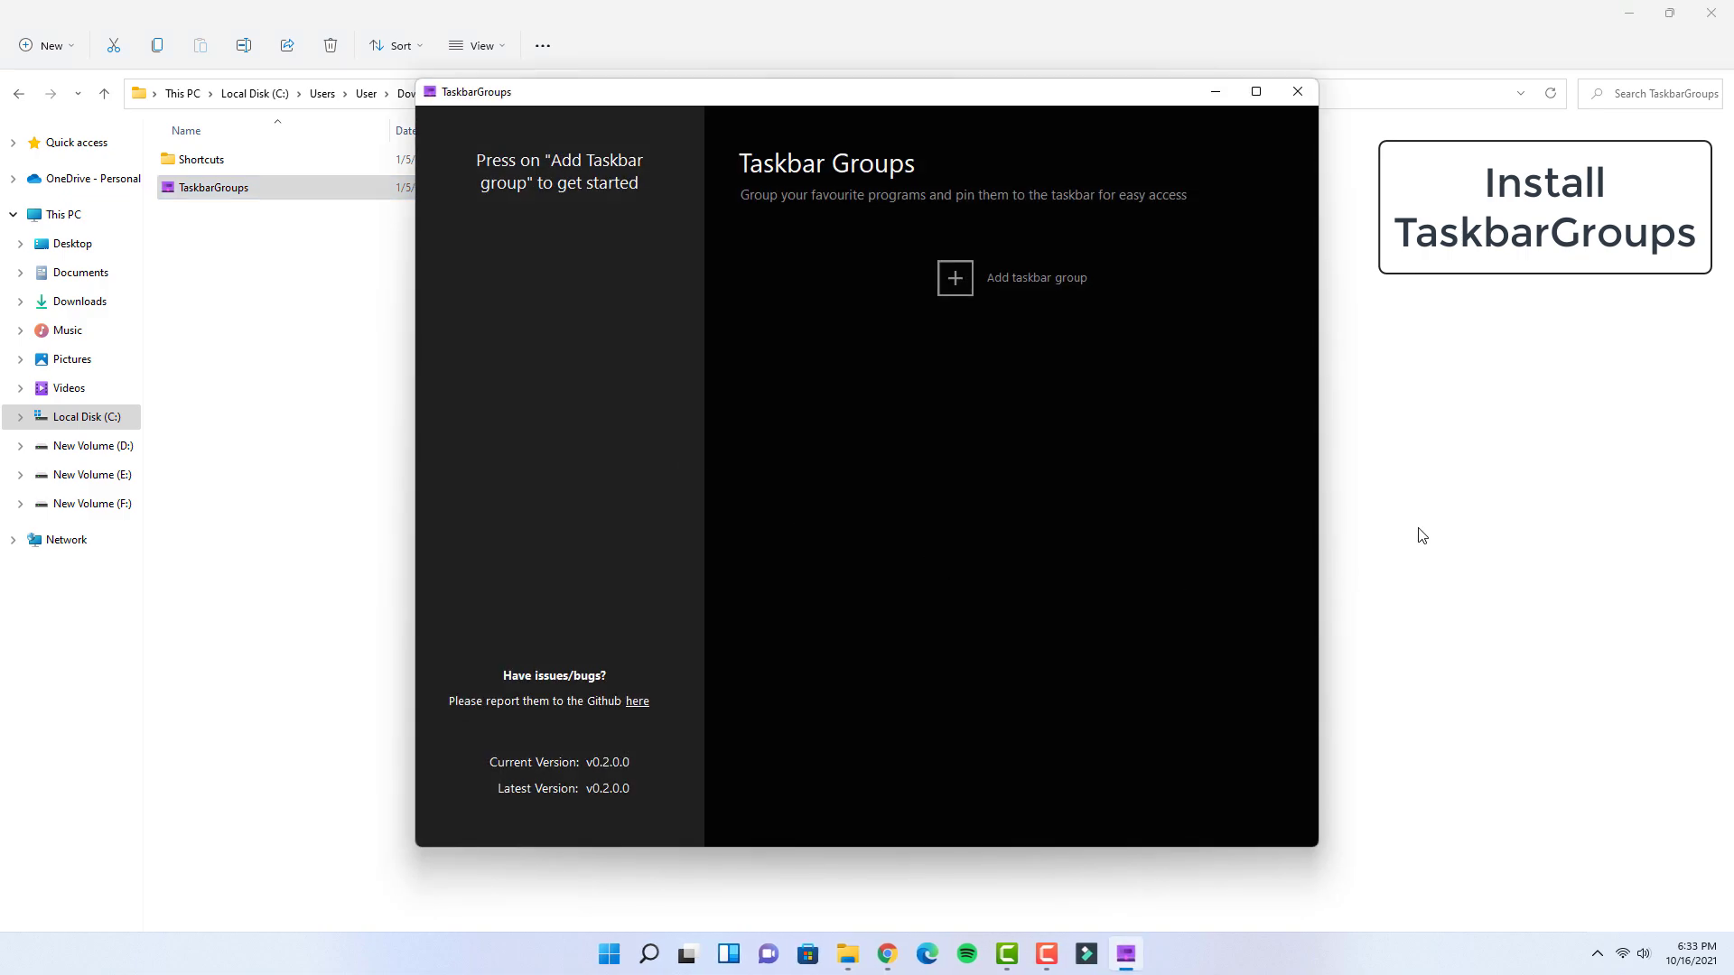
left_click(1634, 14)
left_click(1634, 14)
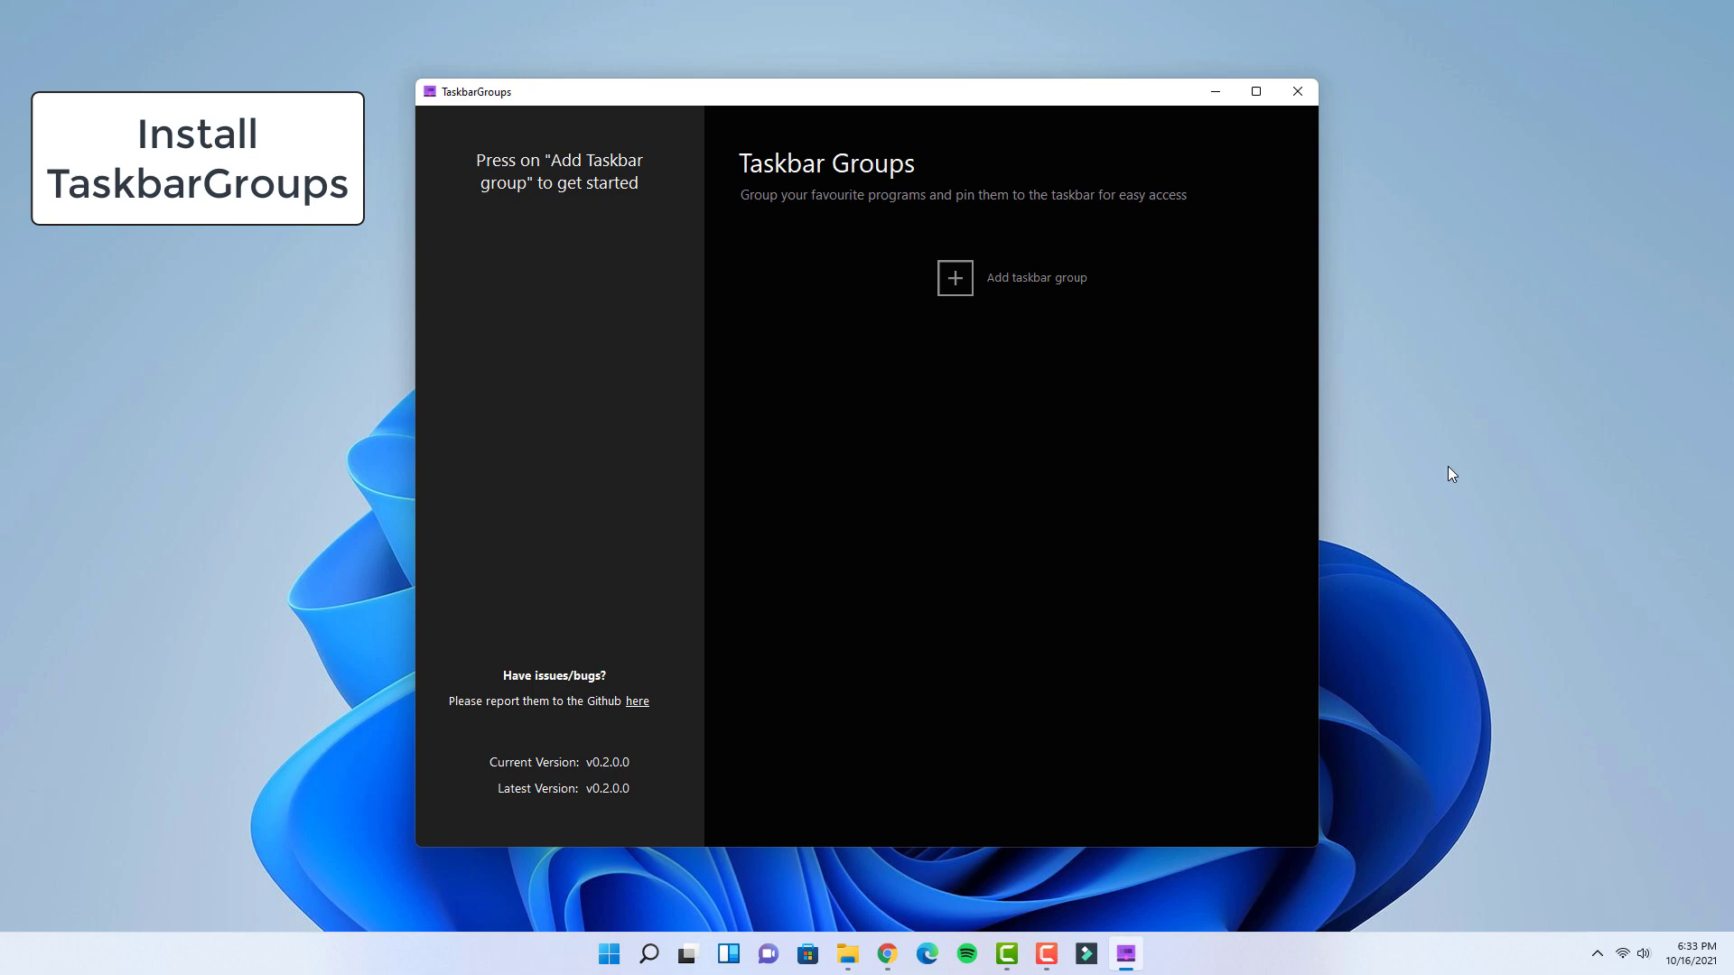
Add a new taskbar group named AIO Folder and set its width to 10.
left_click(1027, 279)
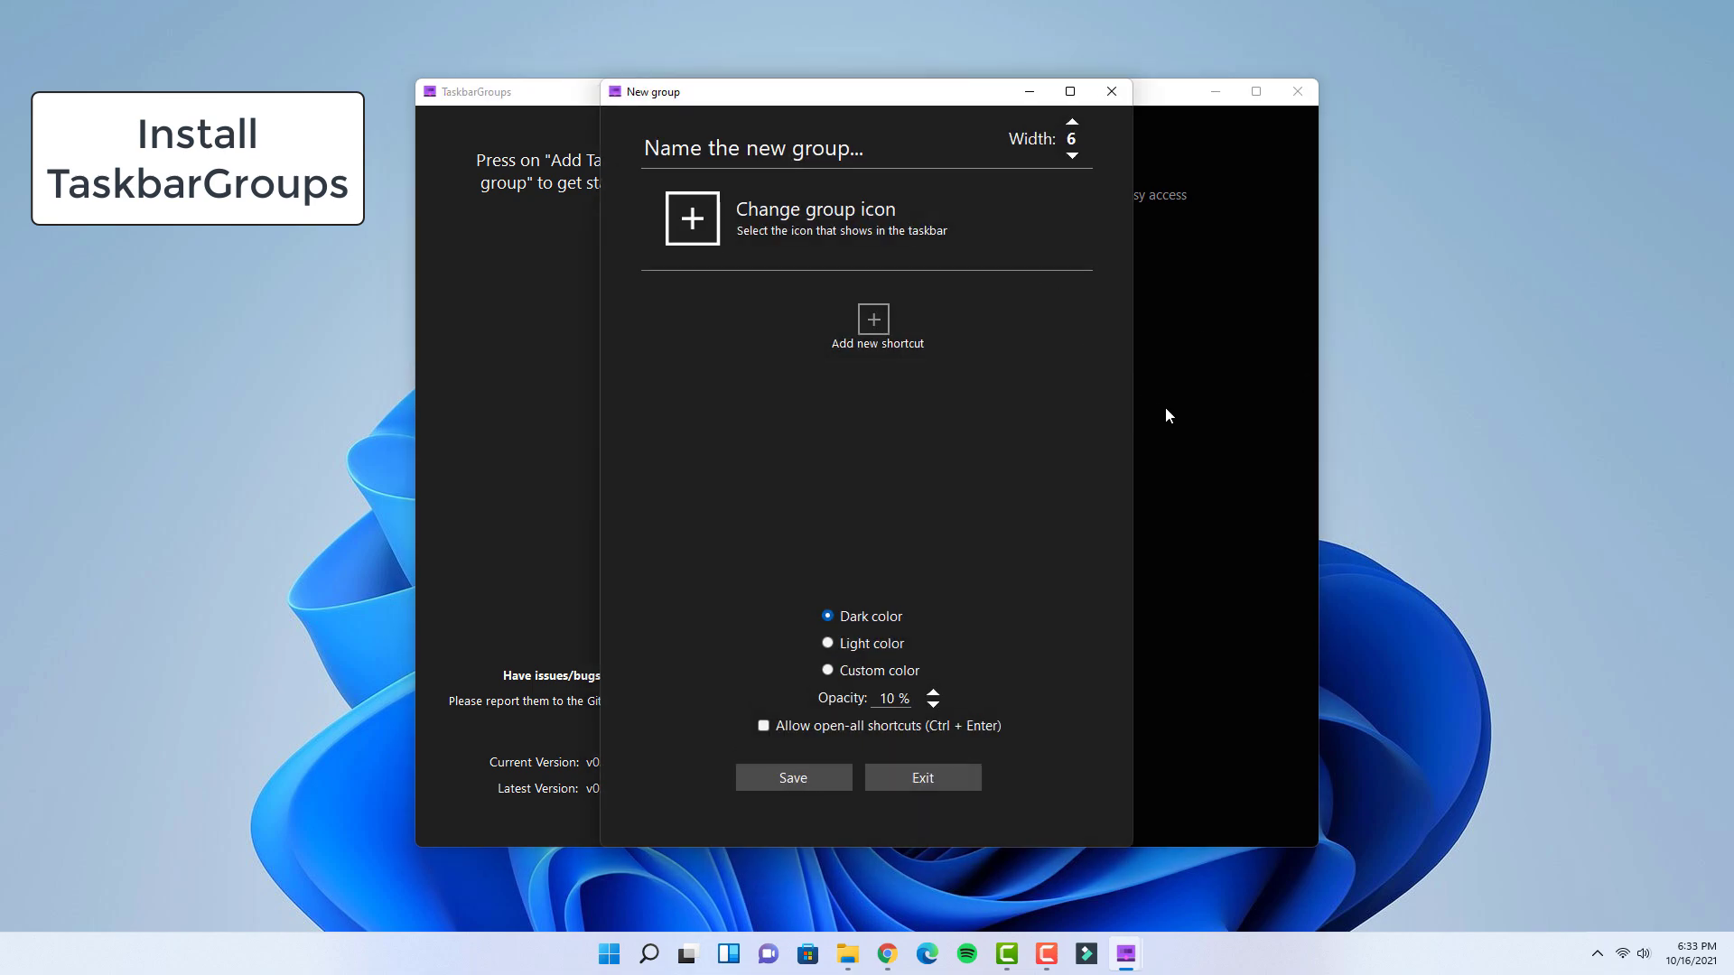
left_click(812, 147)
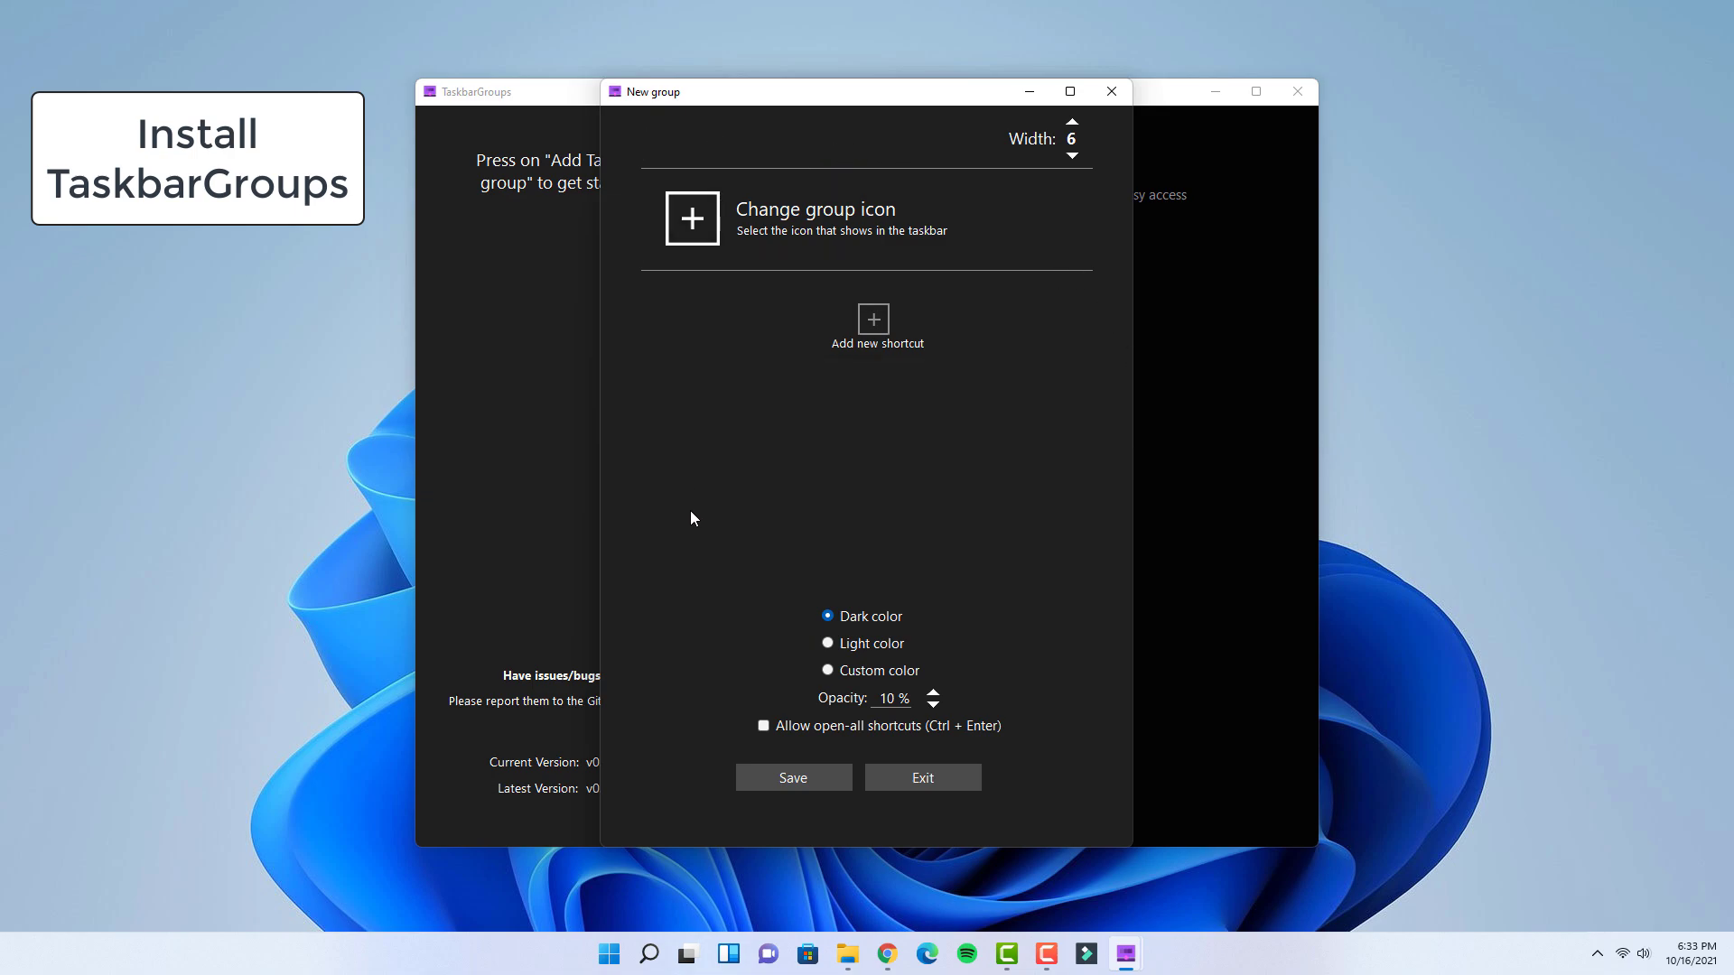
type("AIO Folder")
left_click(1072, 121)
left_click(1072, 121)
Set the group icon to the Folder Icon image from Downloads.
left_click(838, 218)
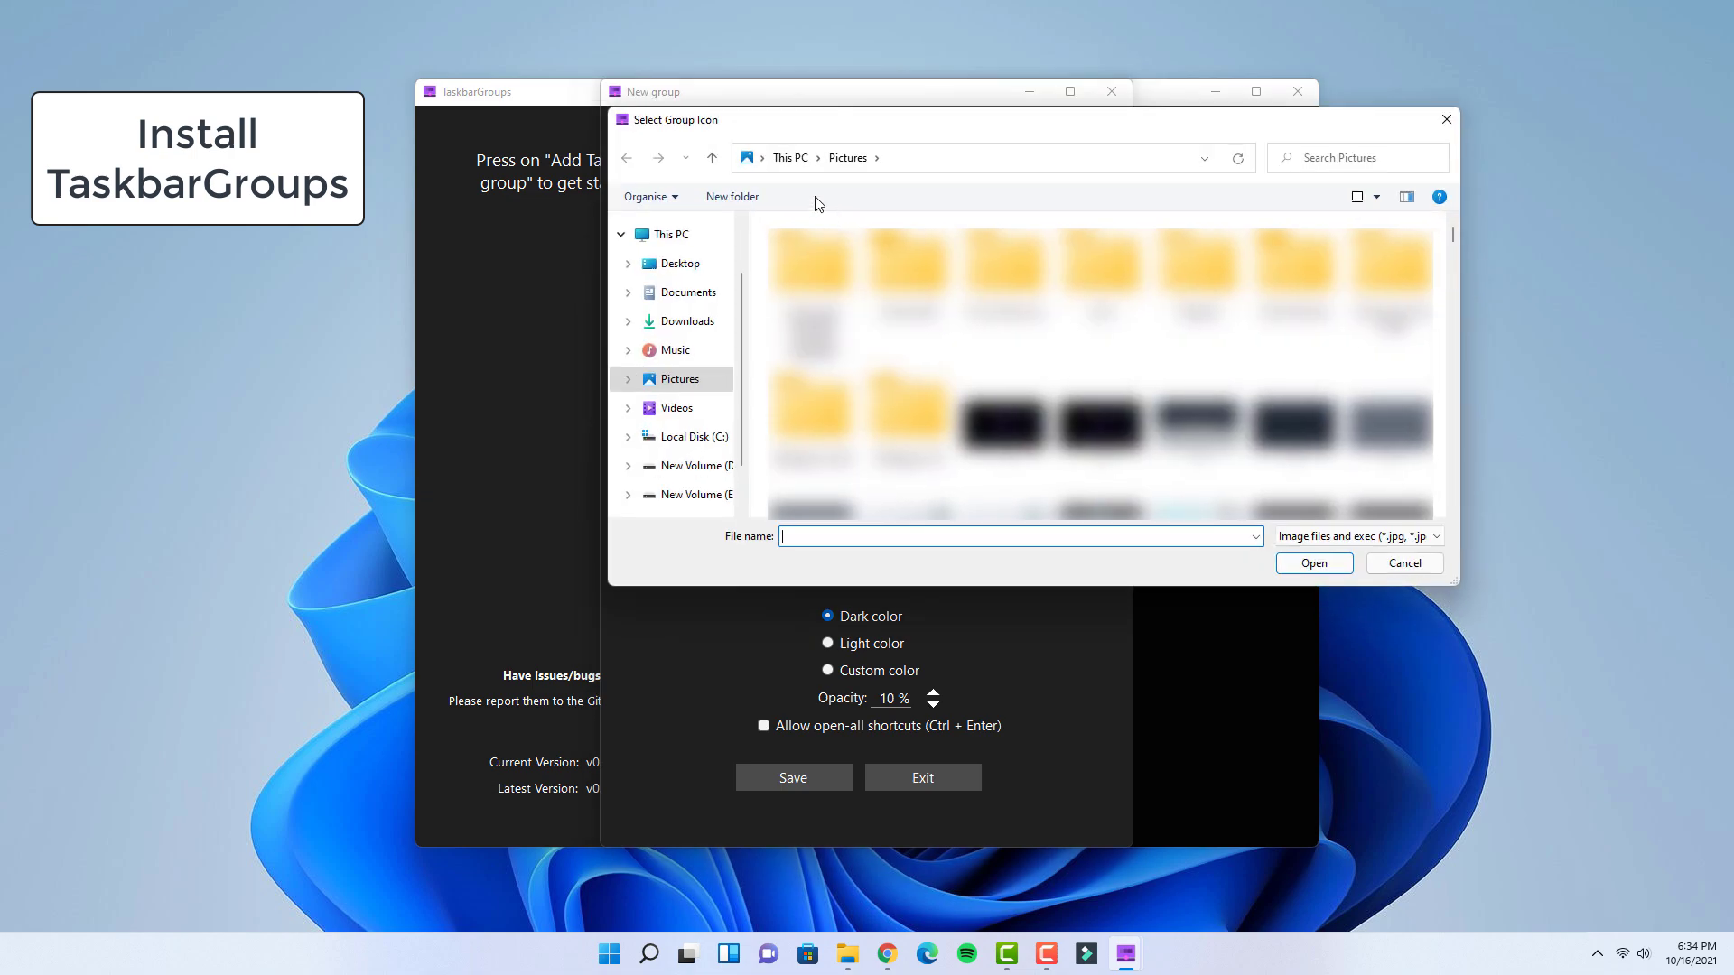
left_click(707, 327)
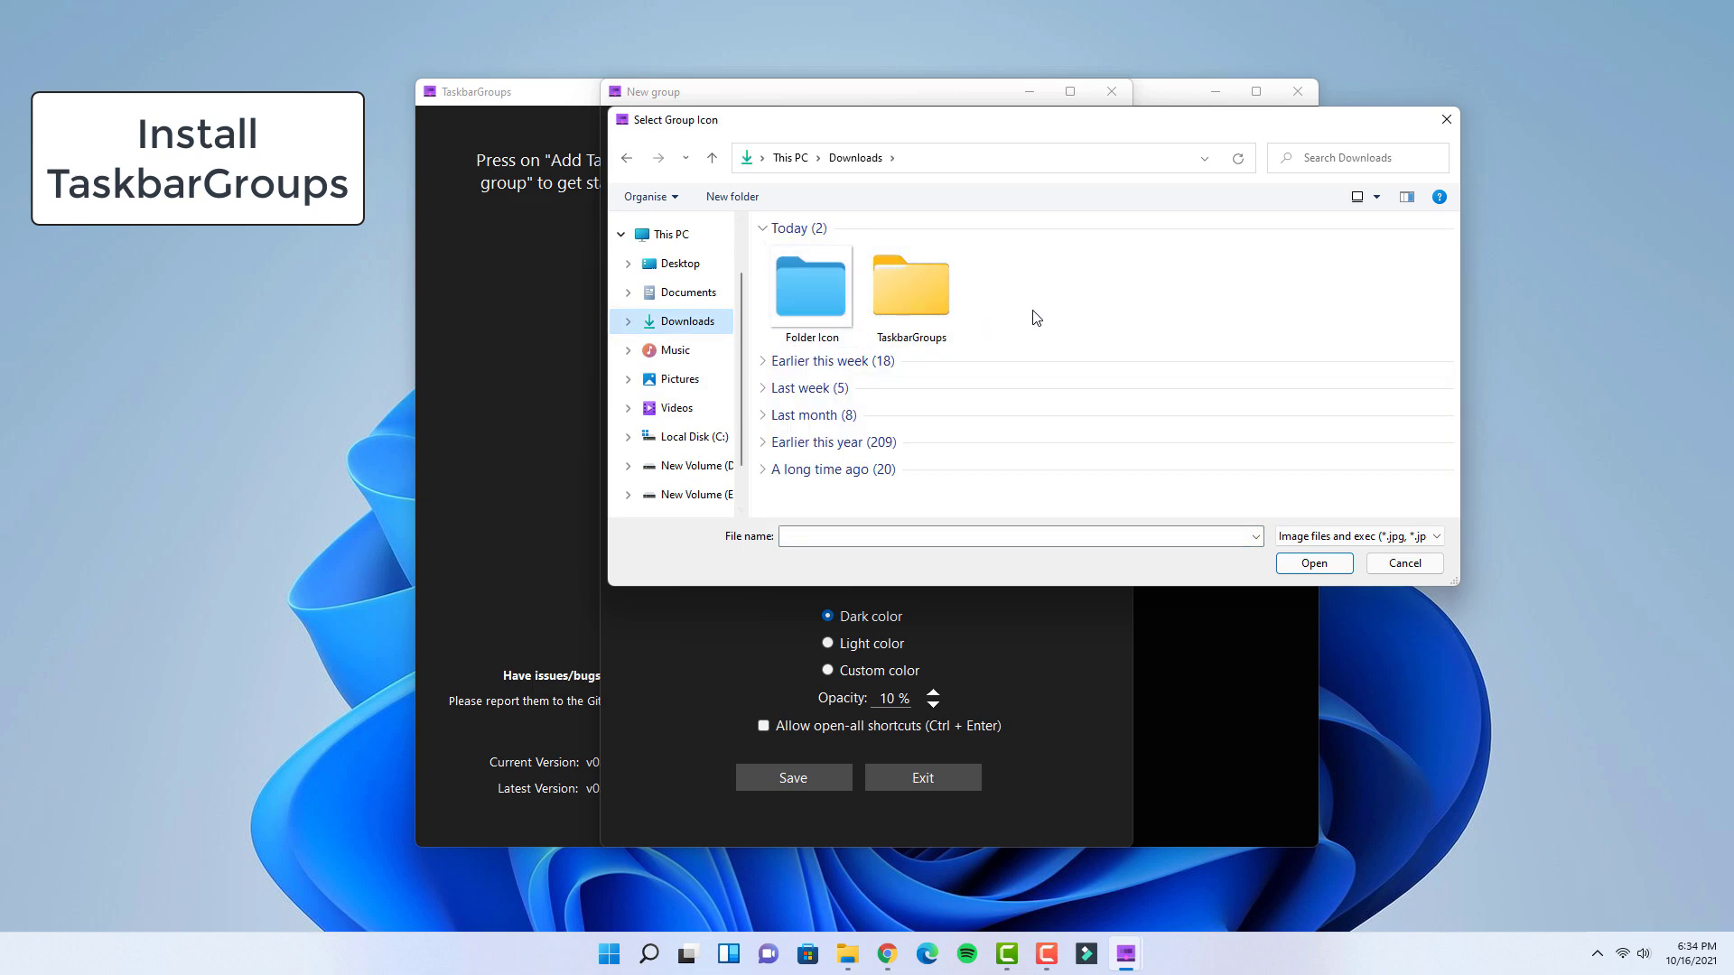
left_click(802, 287)
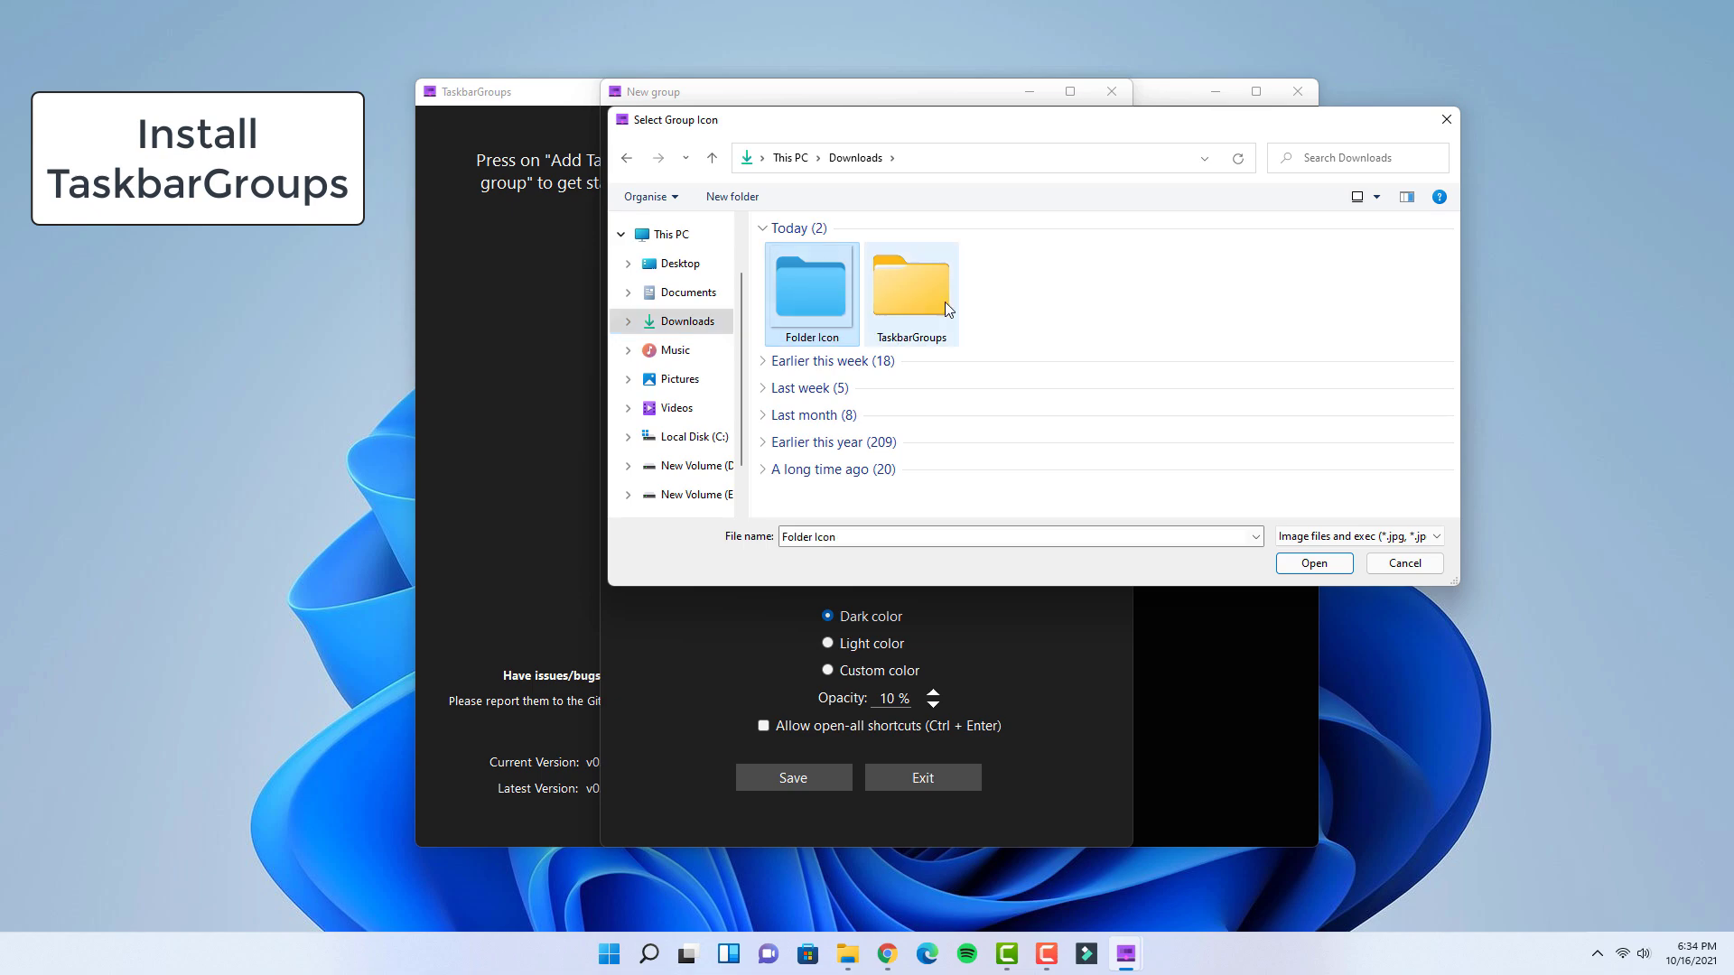
left_click(1311, 562)
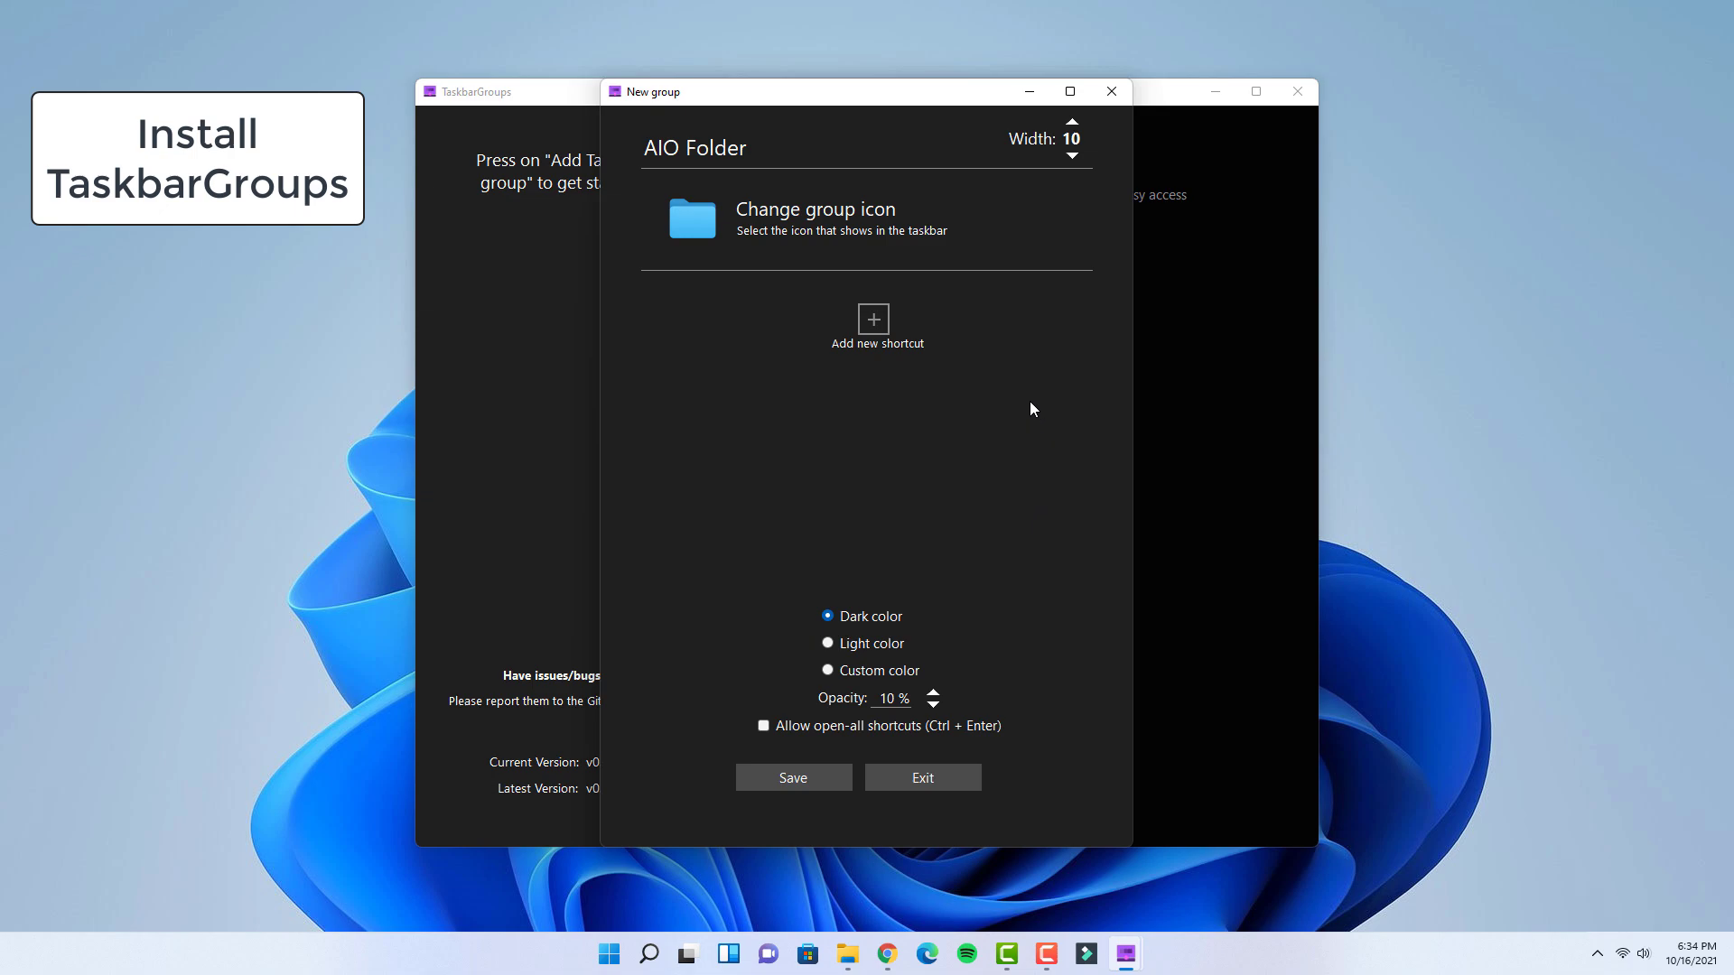
Add the Battlefield 1 shortcut from the Start Menu Programs folder to the group.
left_click(873, 320)
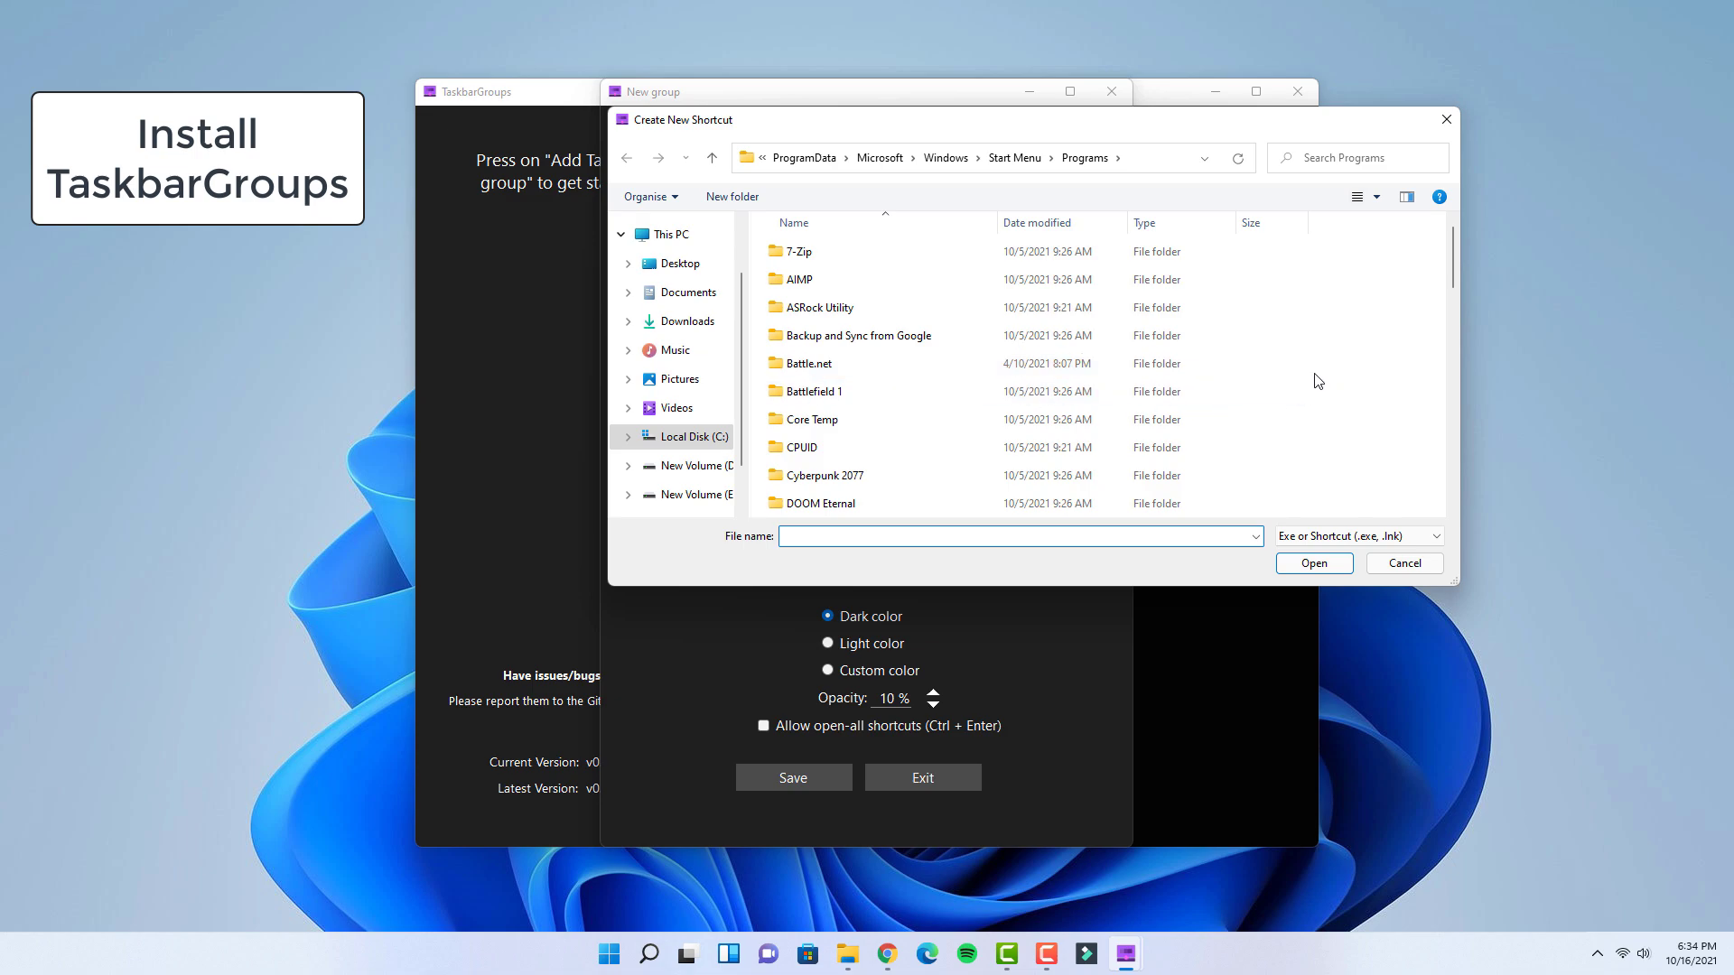
scroll(1311, 377, "down", 1)
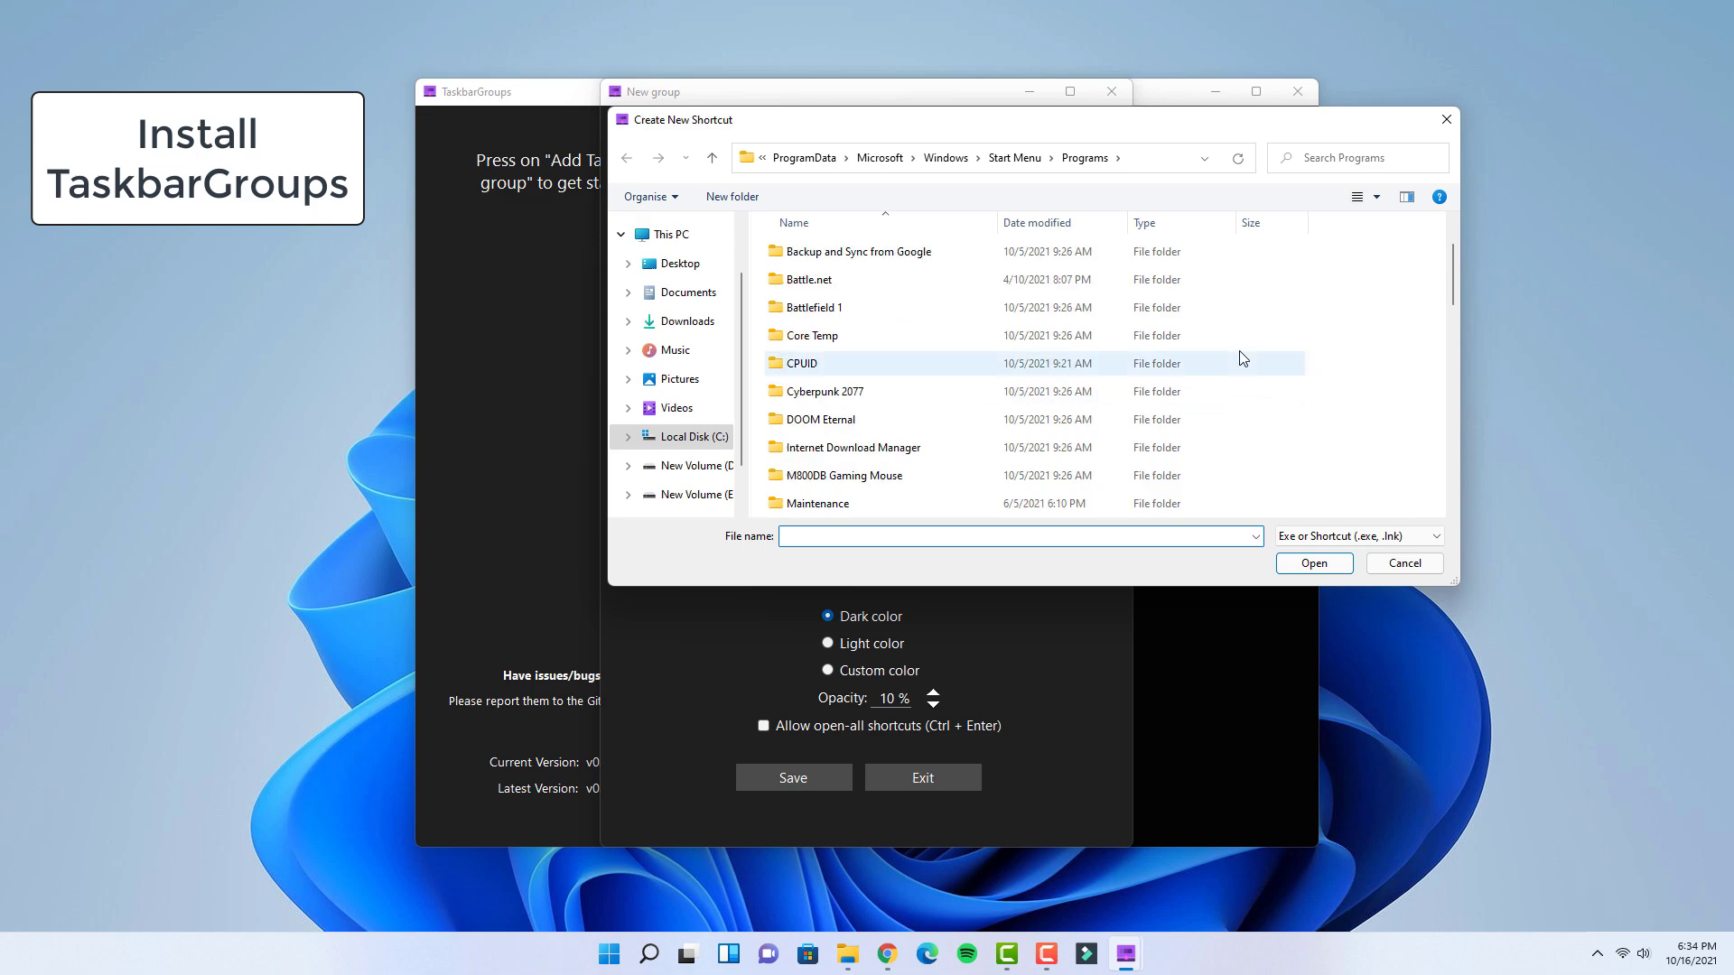
double_click(860, 310)
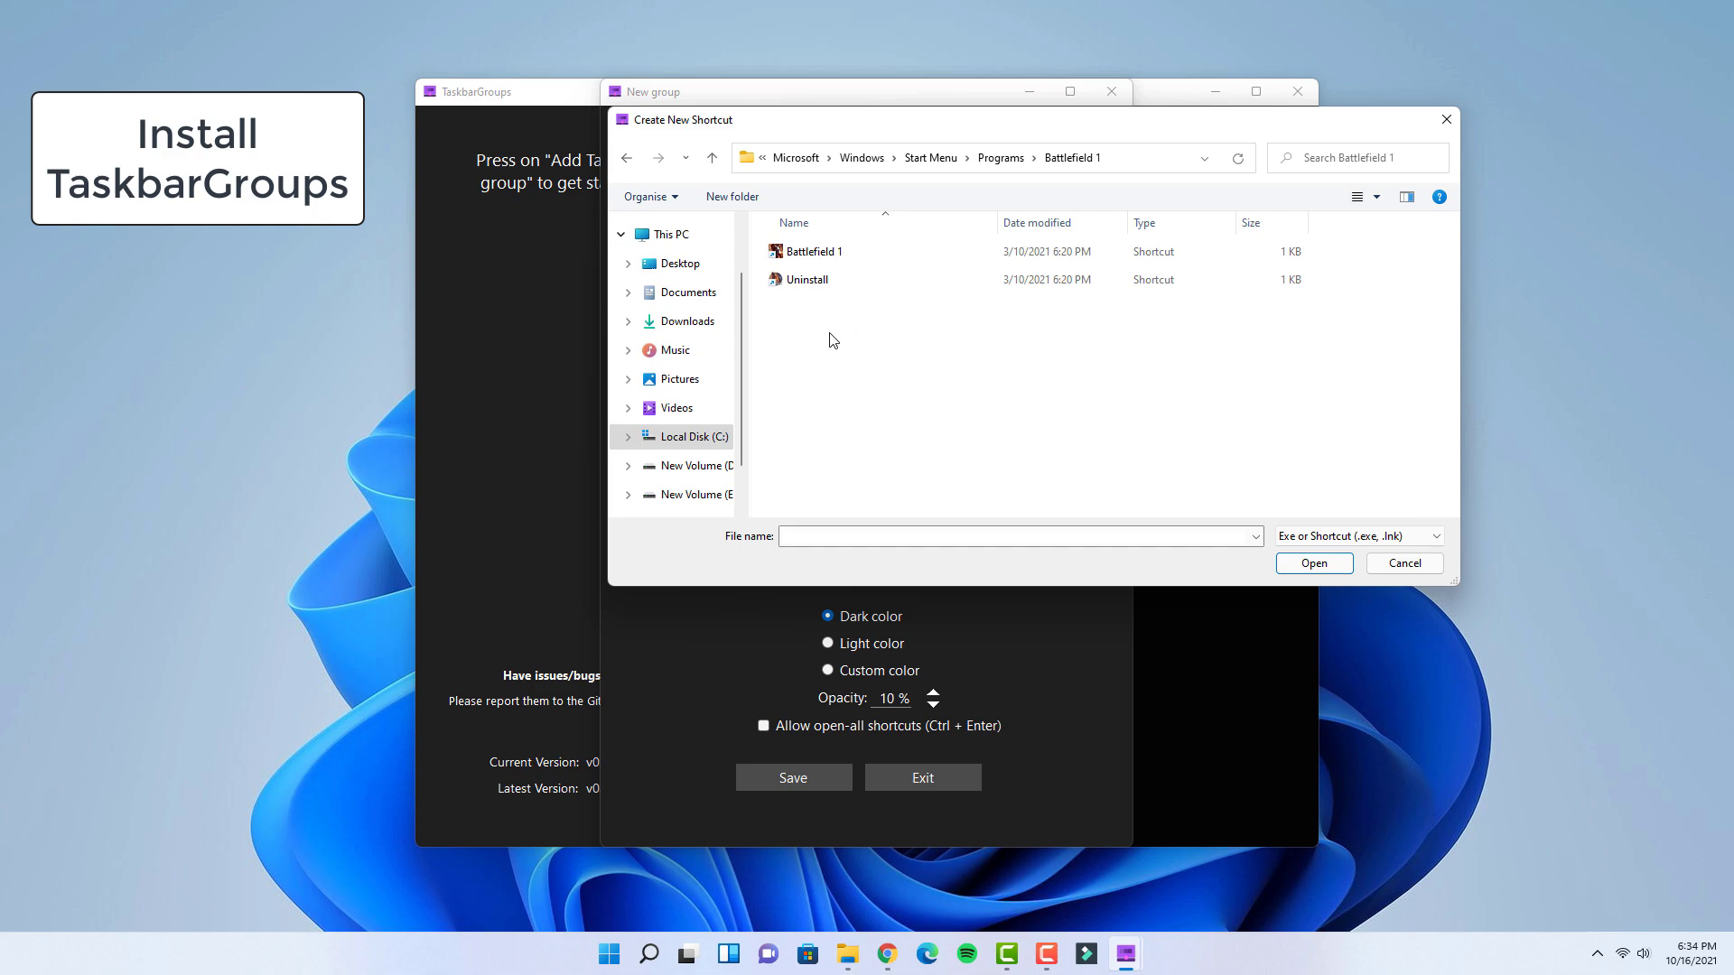
left_click(853, 251)
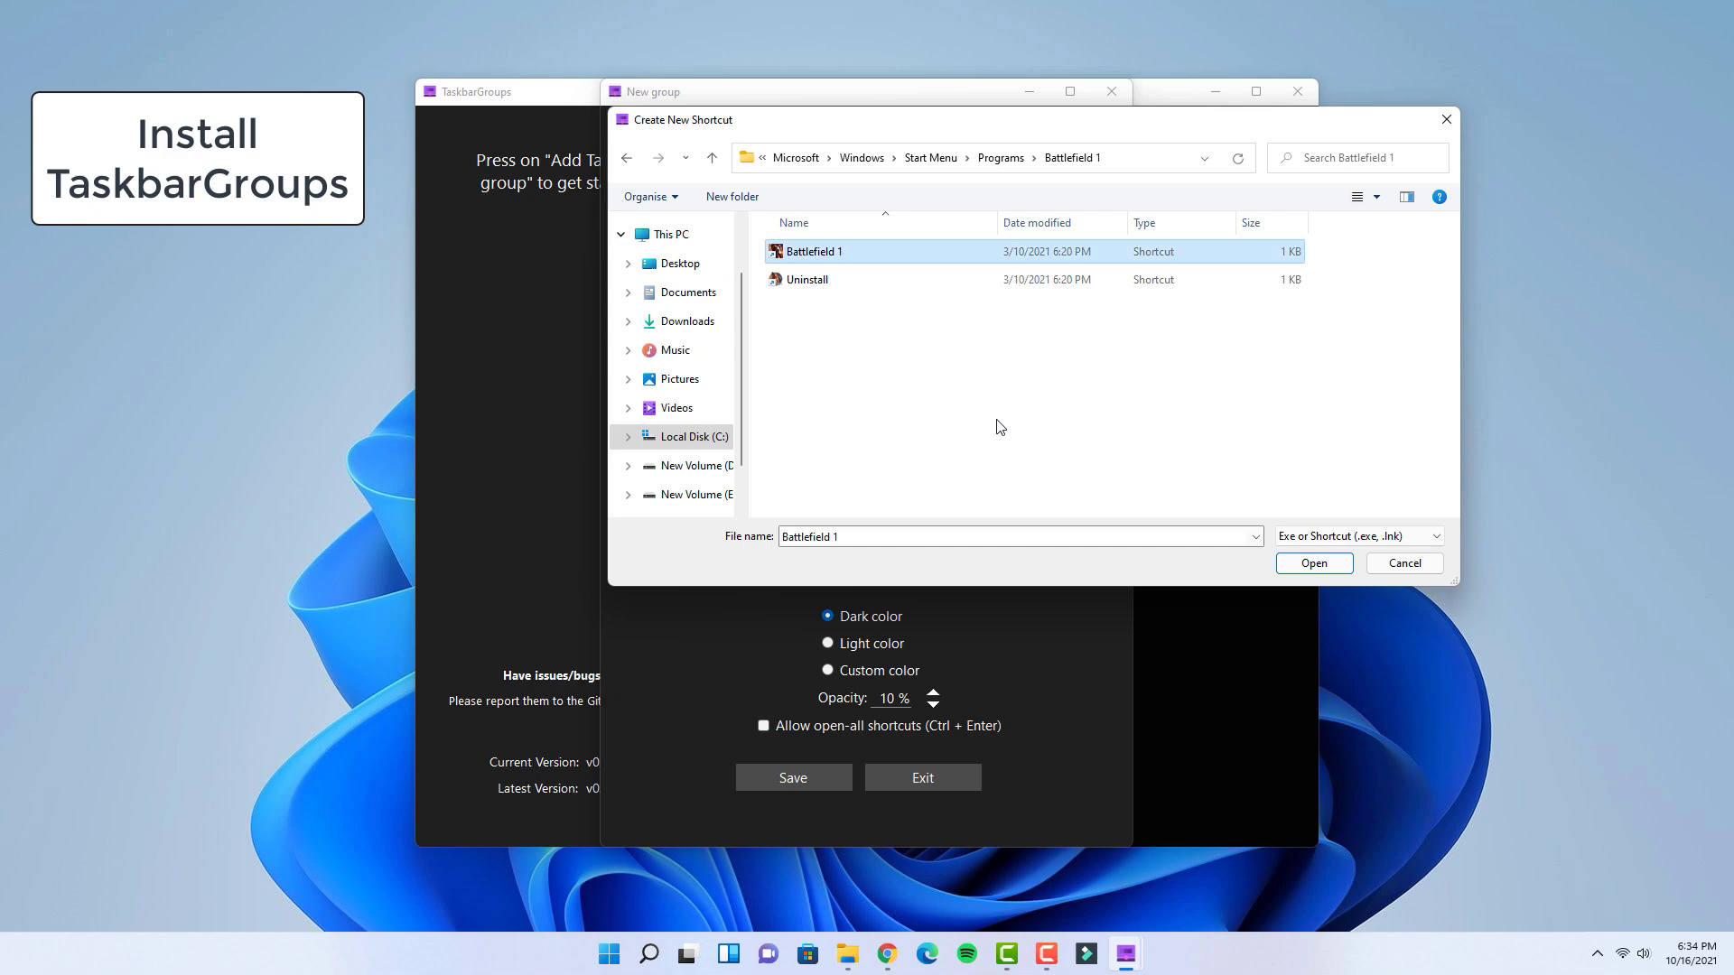
left_click(1301, 562)
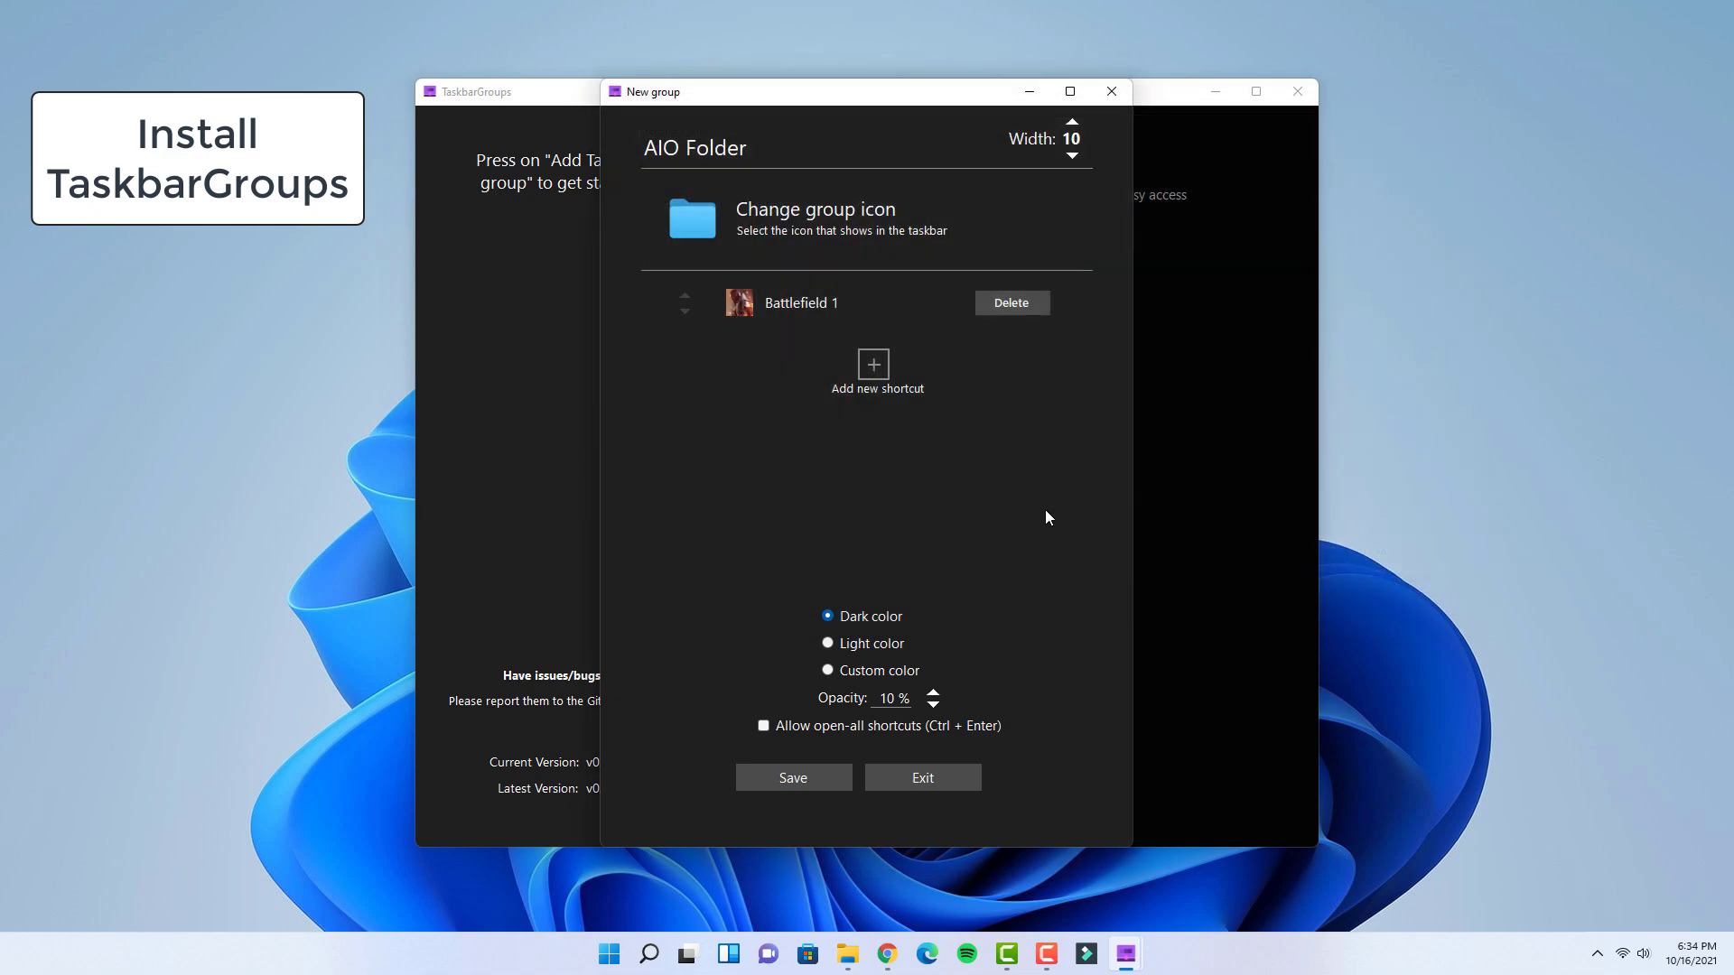
Add the DOOM Eternal shortcut from the DOOM Eternal folder in Start Menu Programs to the group.
left_click(872, 371)
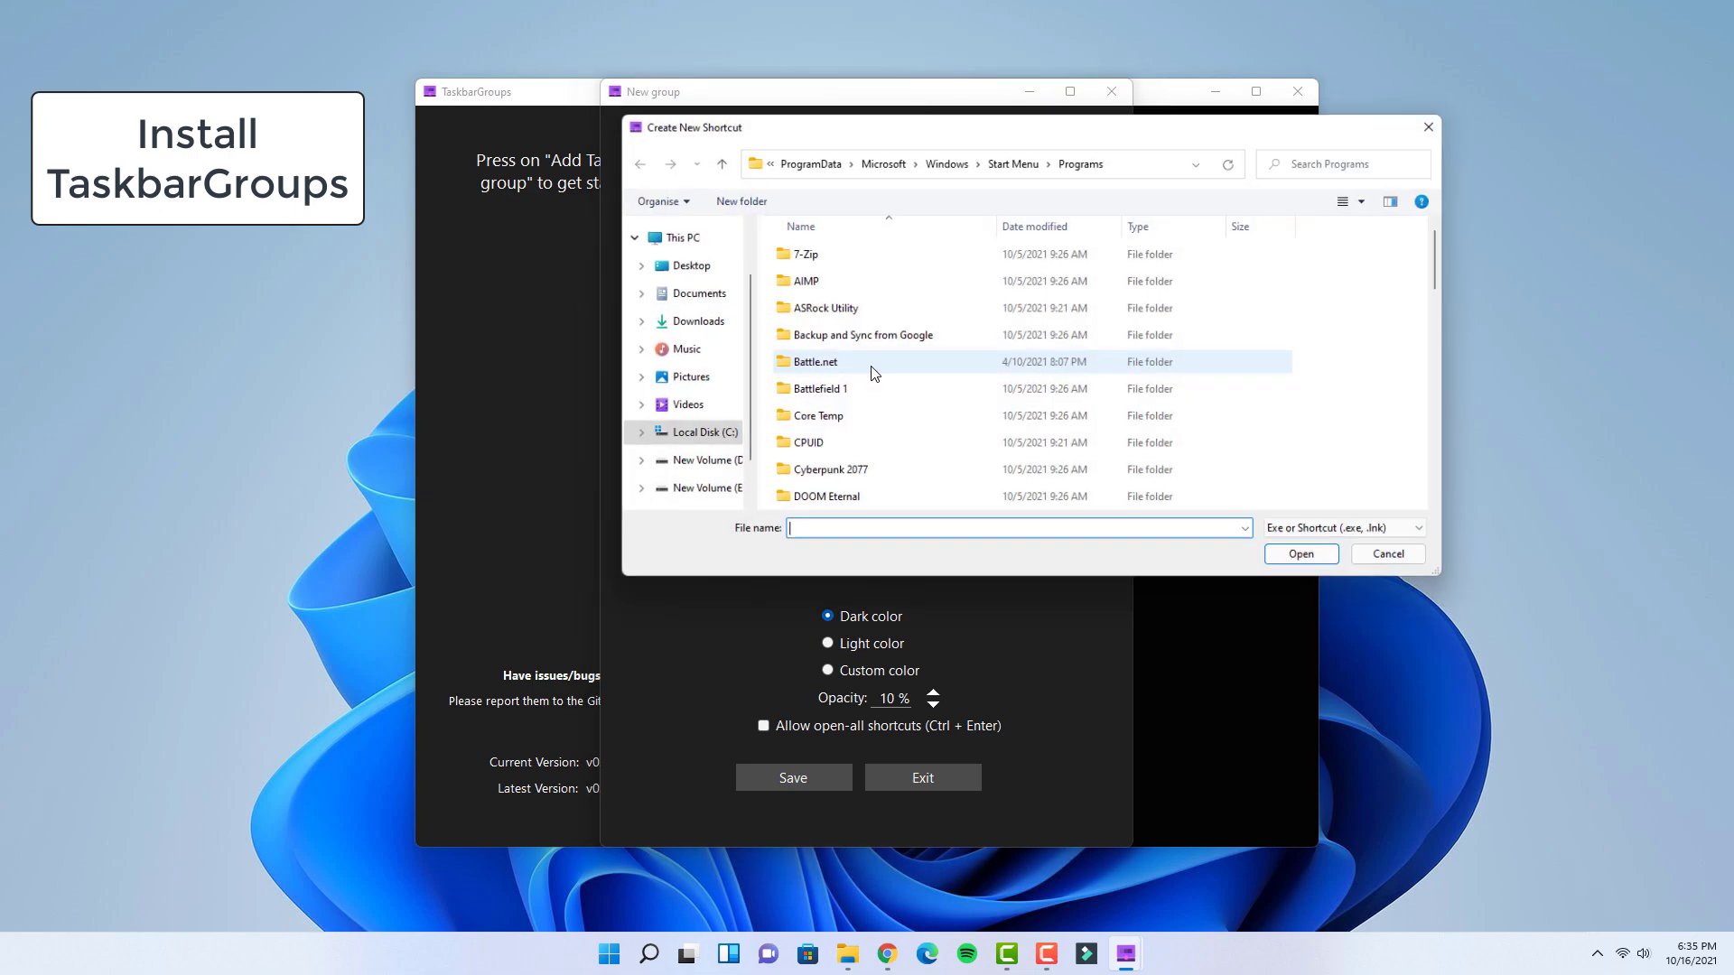
scroll(1350, 400, "down", 1)
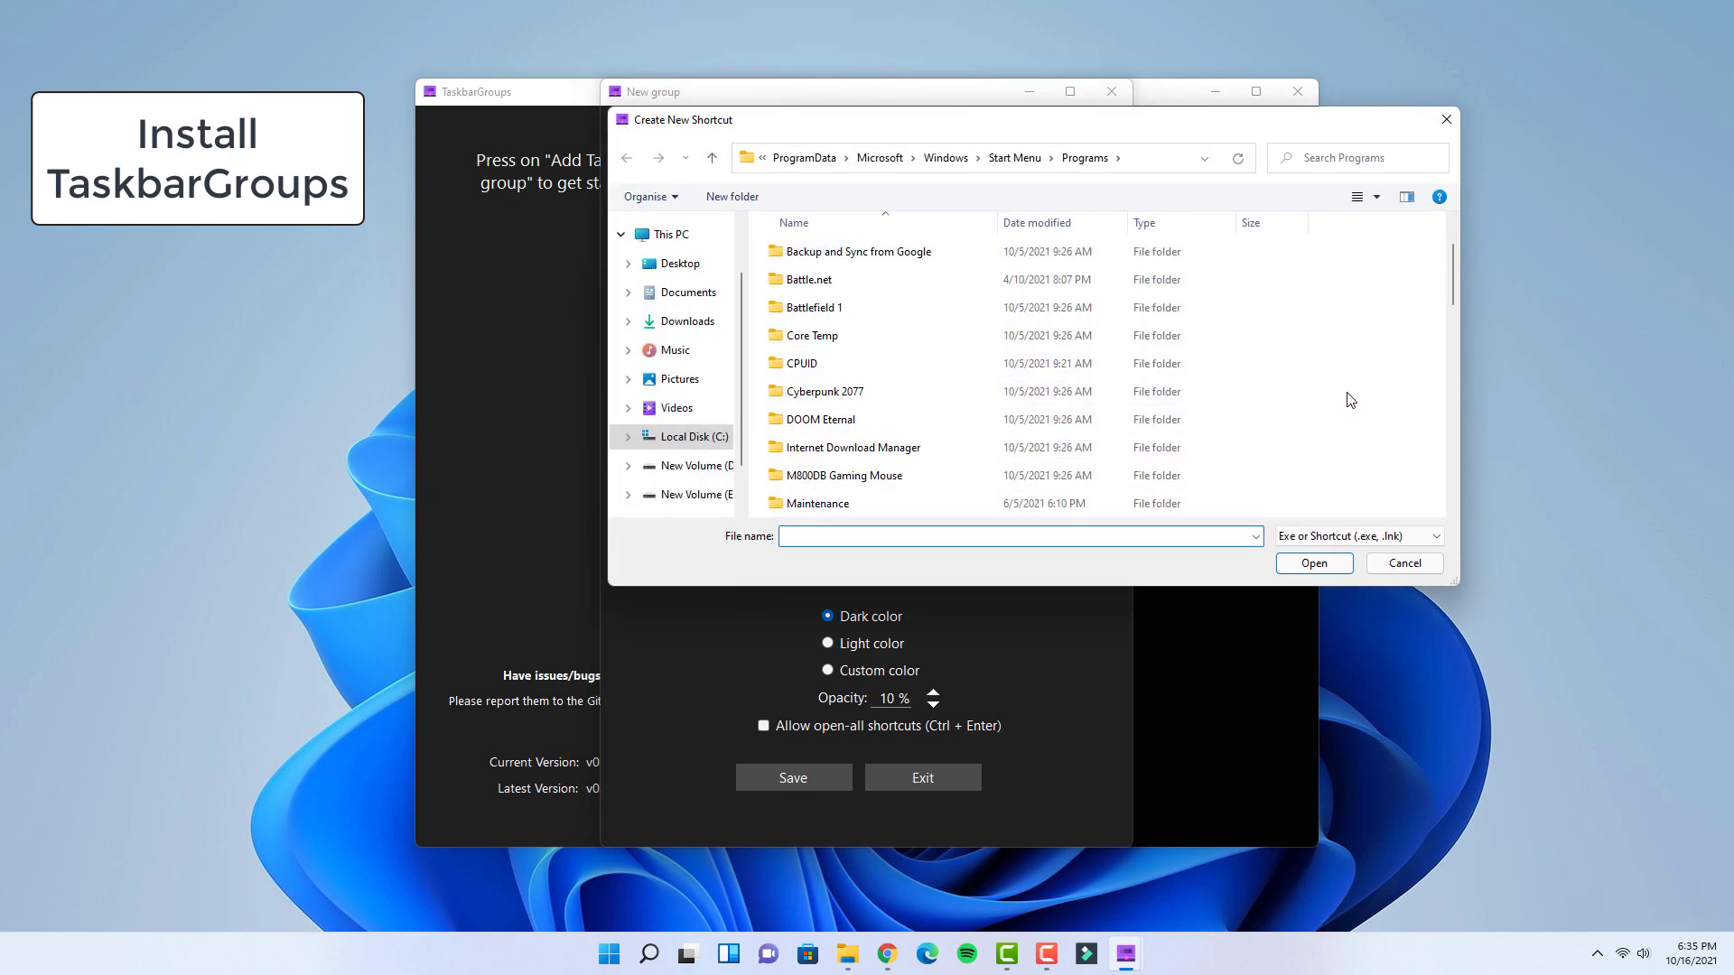
scroll(1350, 400, "down", 1)
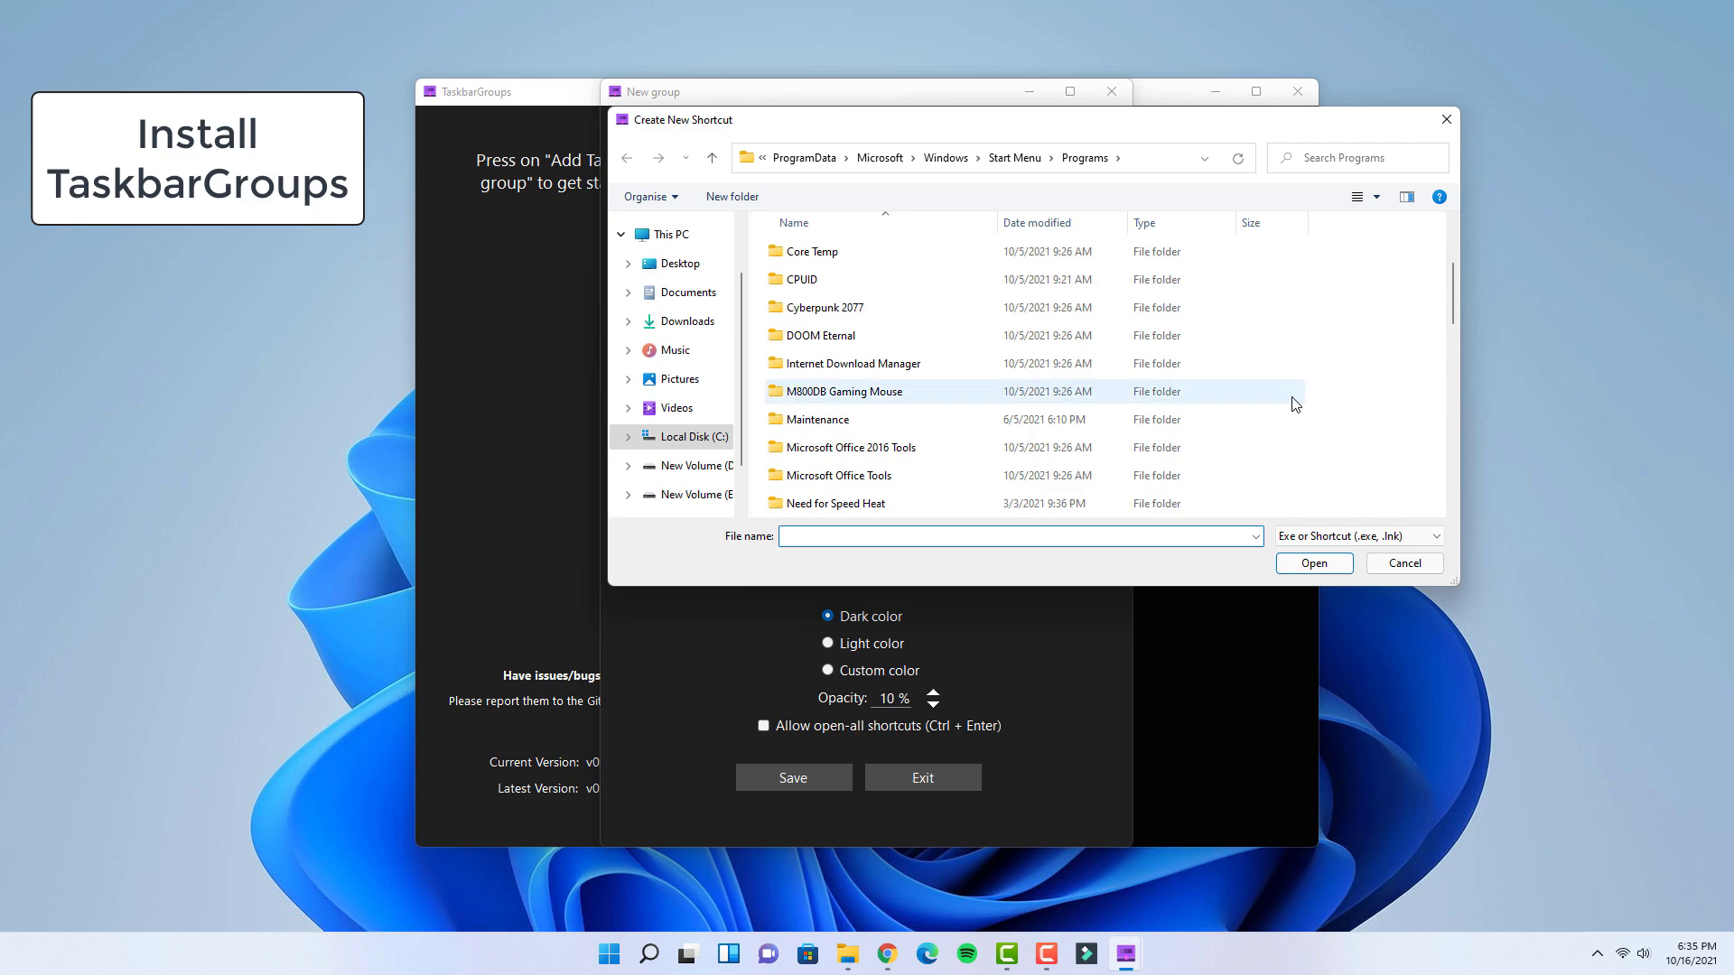
double_click(838, 340)
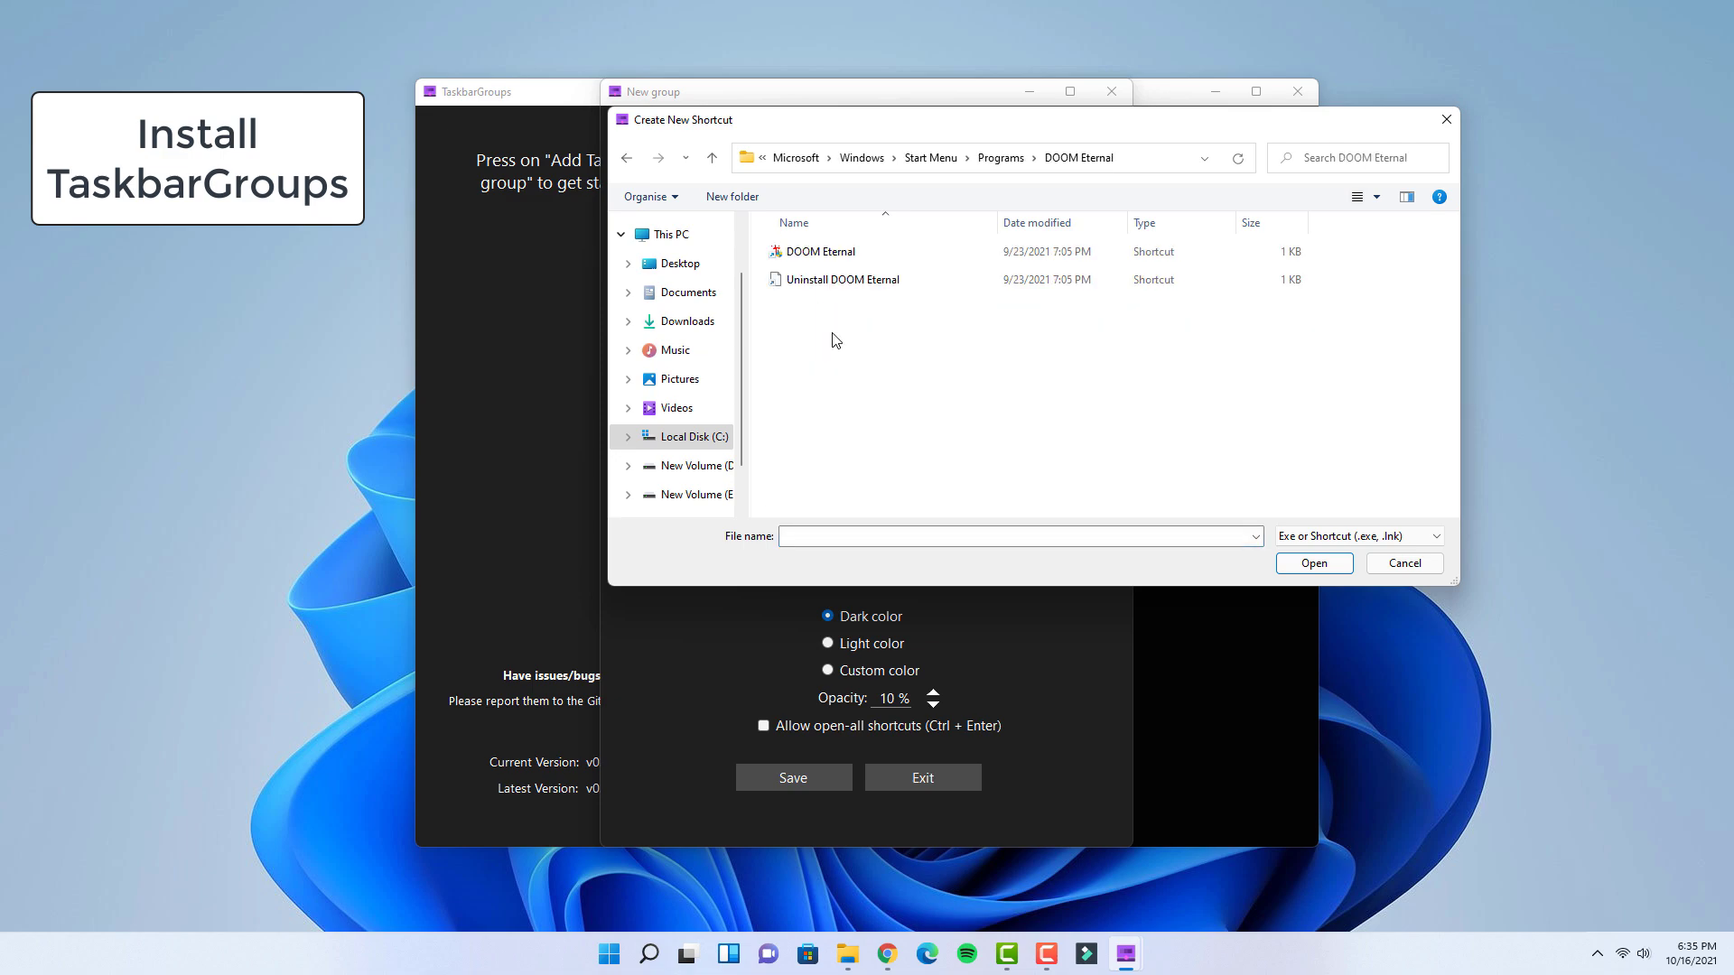
left_click(847, 252)
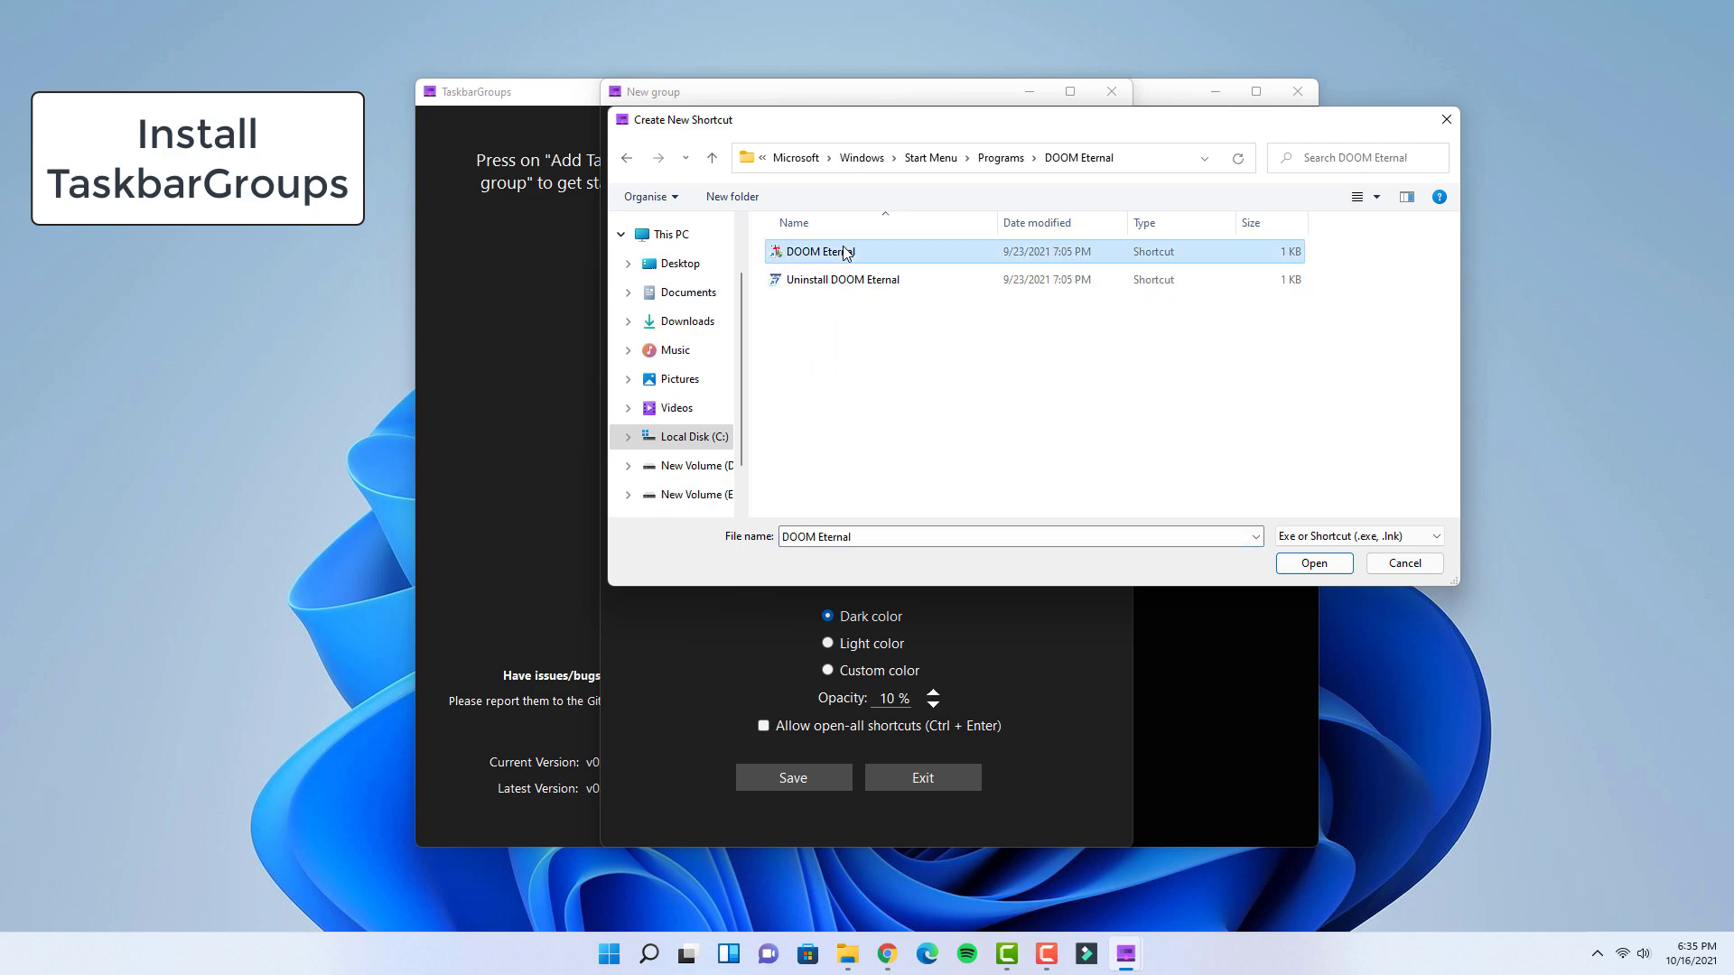
left_click(1315, 565)
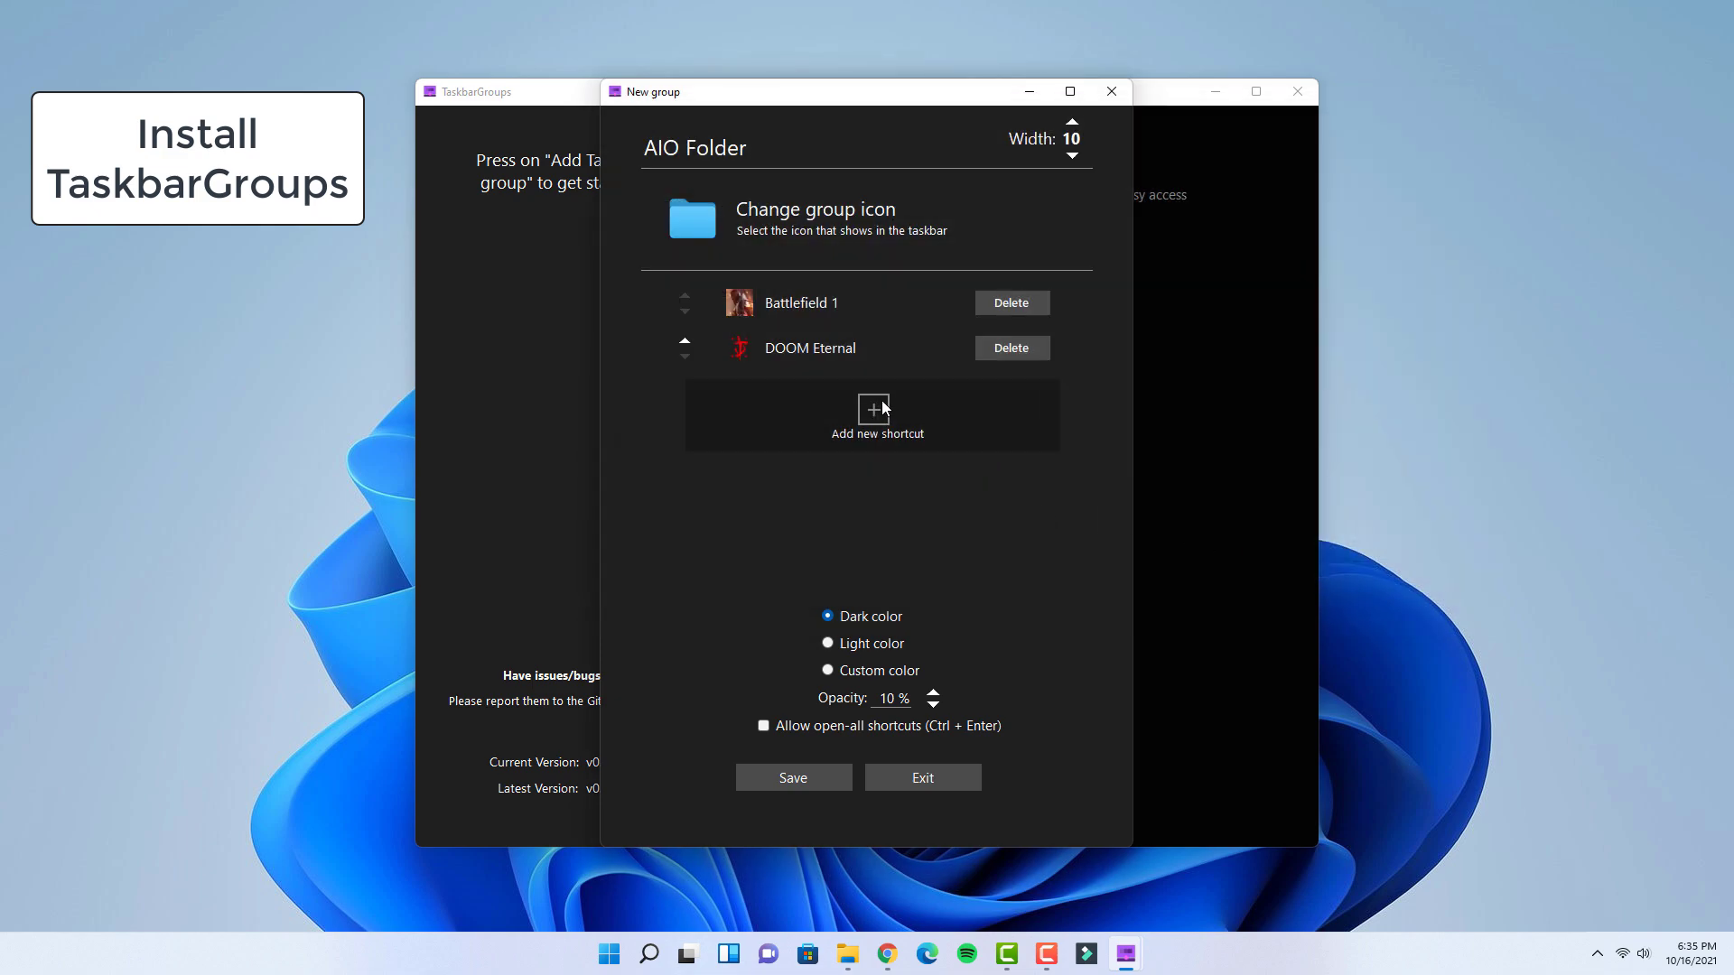
Add the PhotoScape shortcut from the PhotoScape folder in Start Menu Programs to the group.
left_click(875, 411)
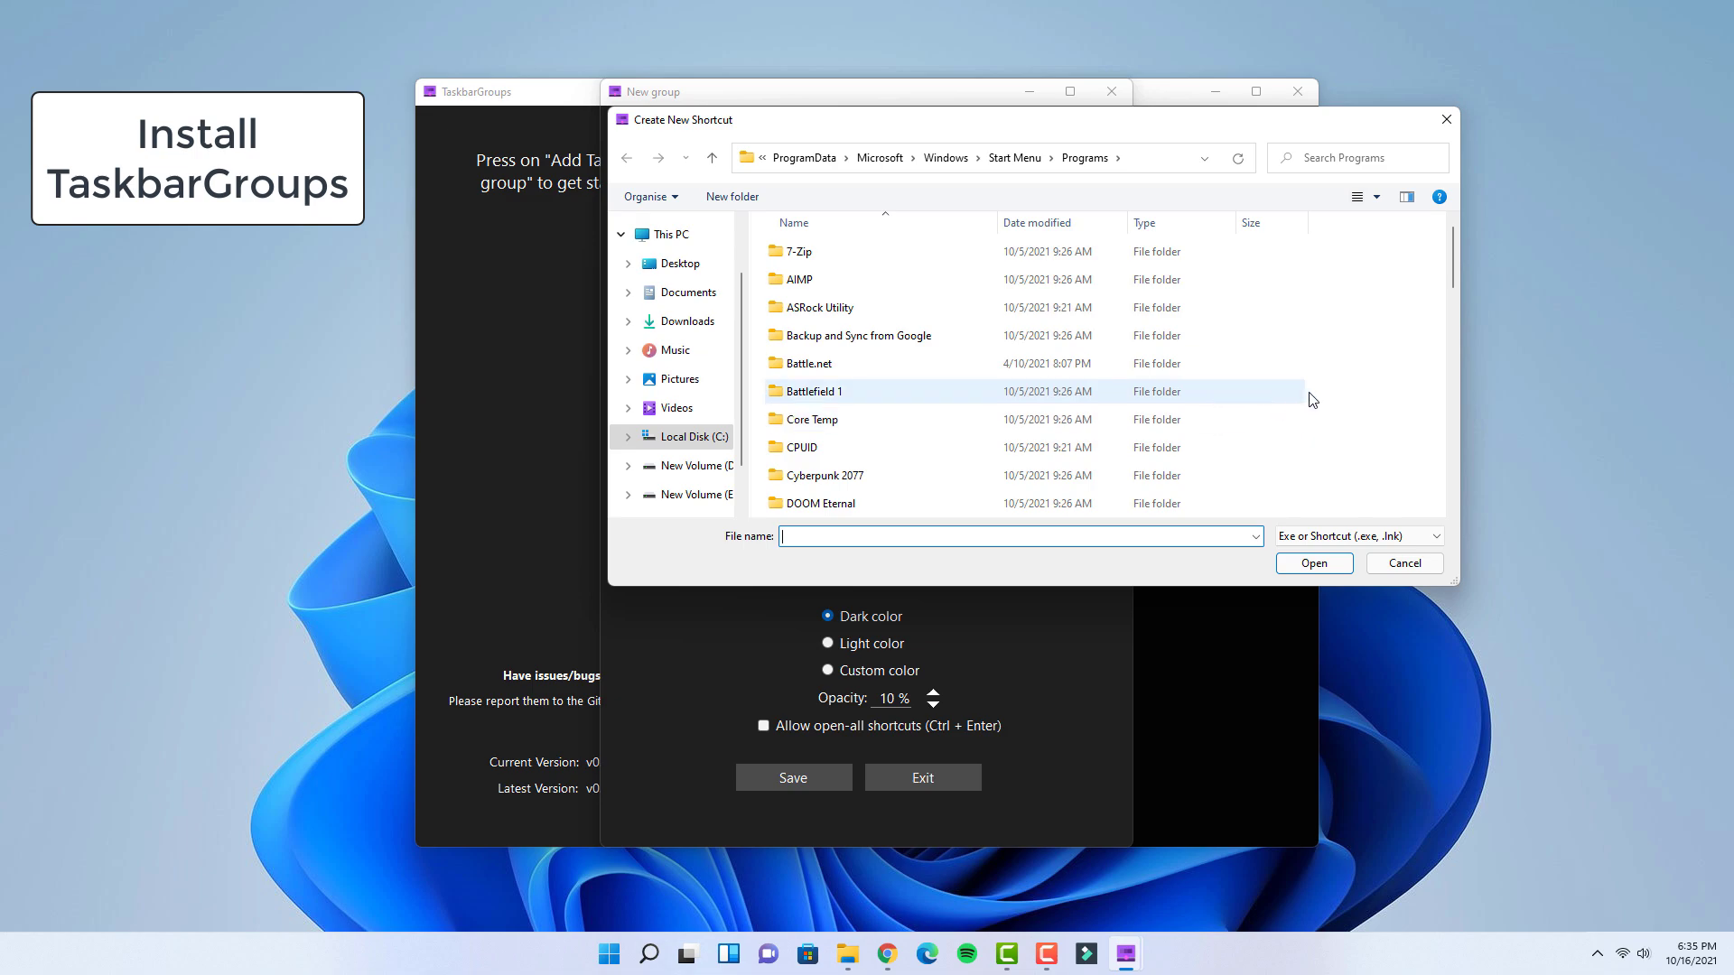
scroll(1333, 394, "down", 1)
scroll(1333, 393, "down", 1)
scroll(1283, 410, "down", 1)
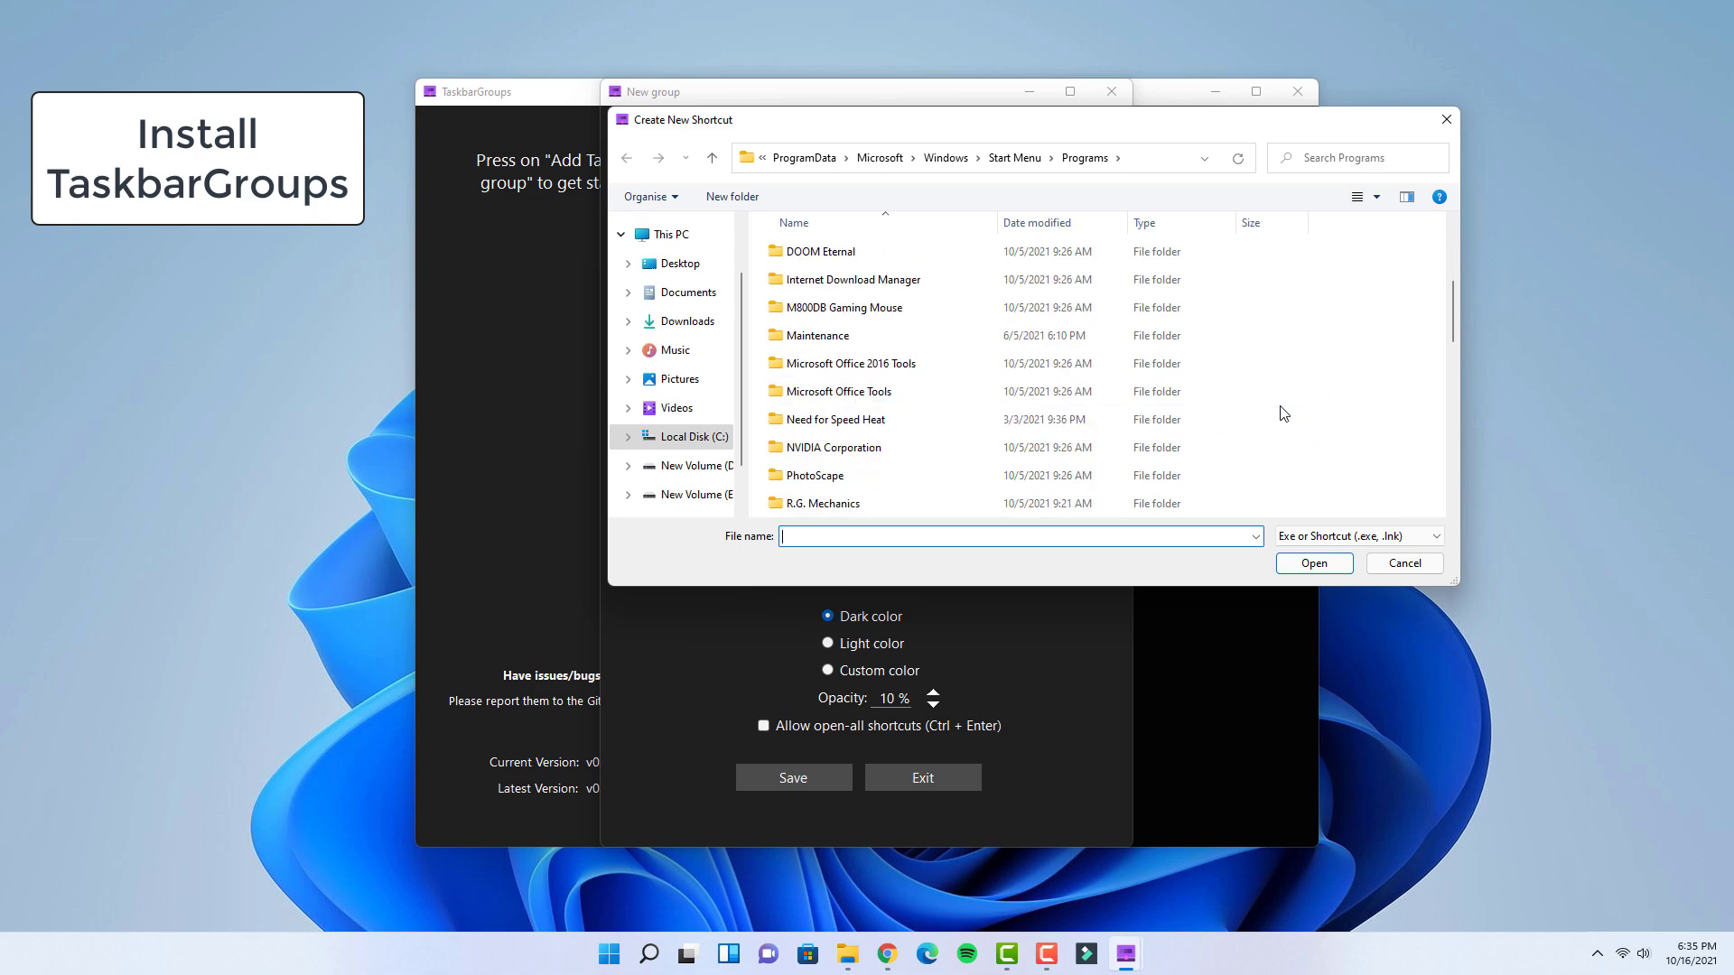
scroll(1352, 398, "down", 1)
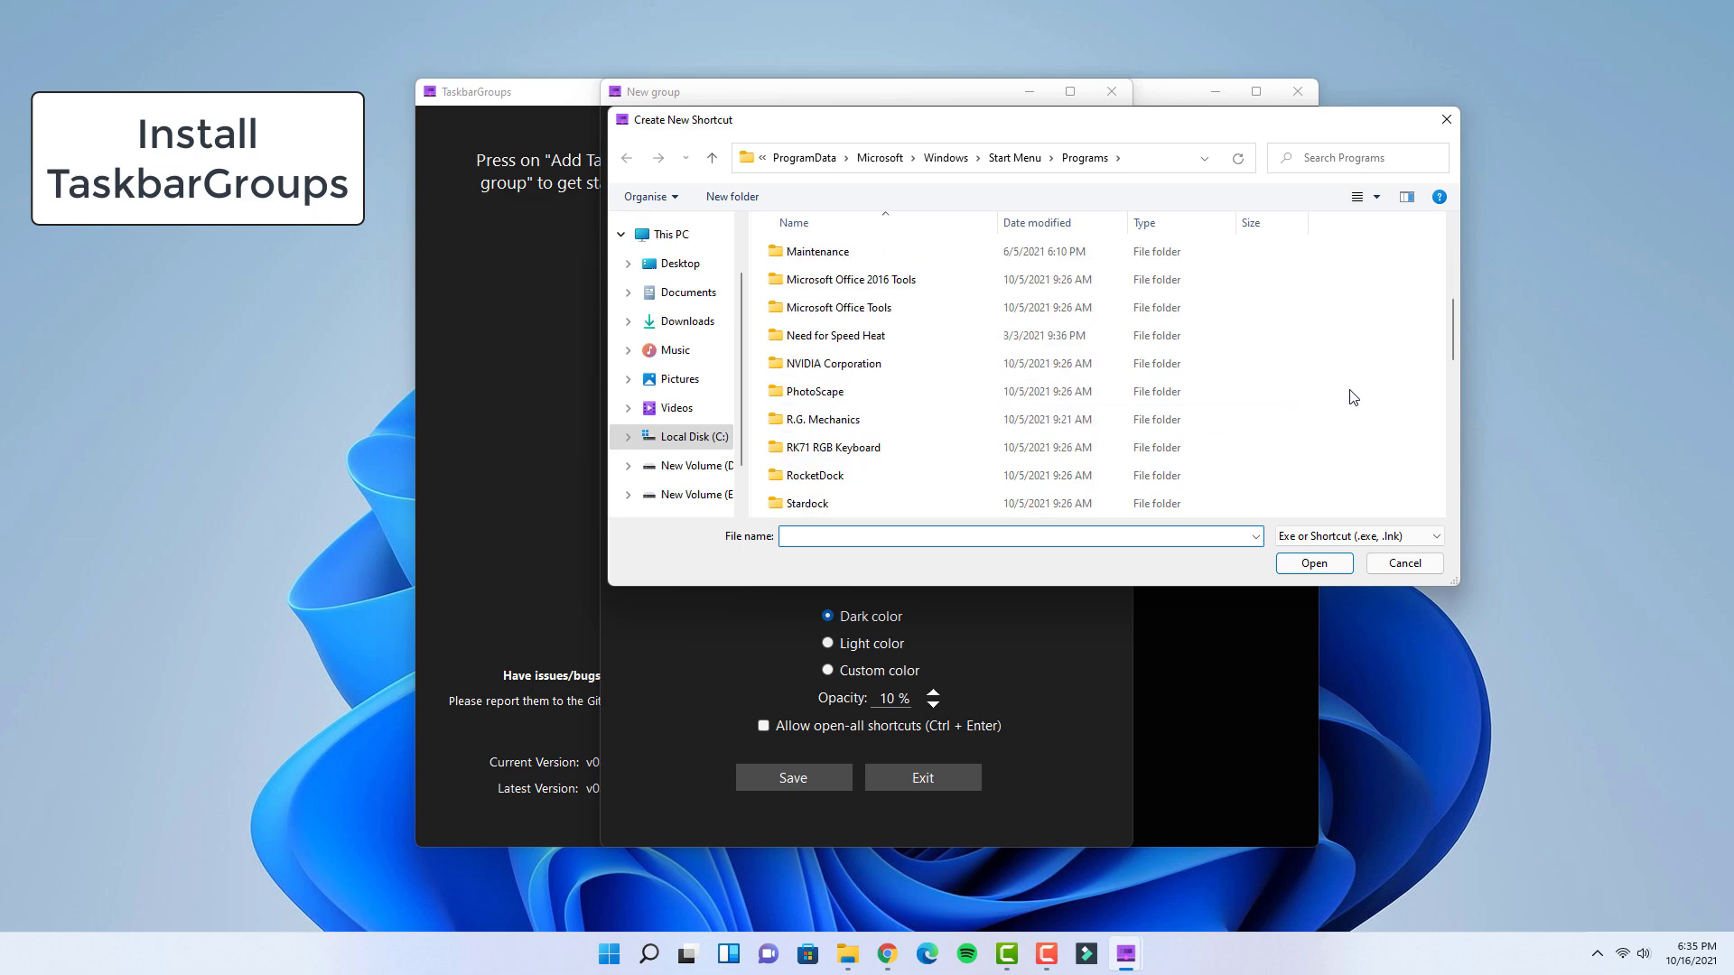
scroll(1352, 398, "down", 1)
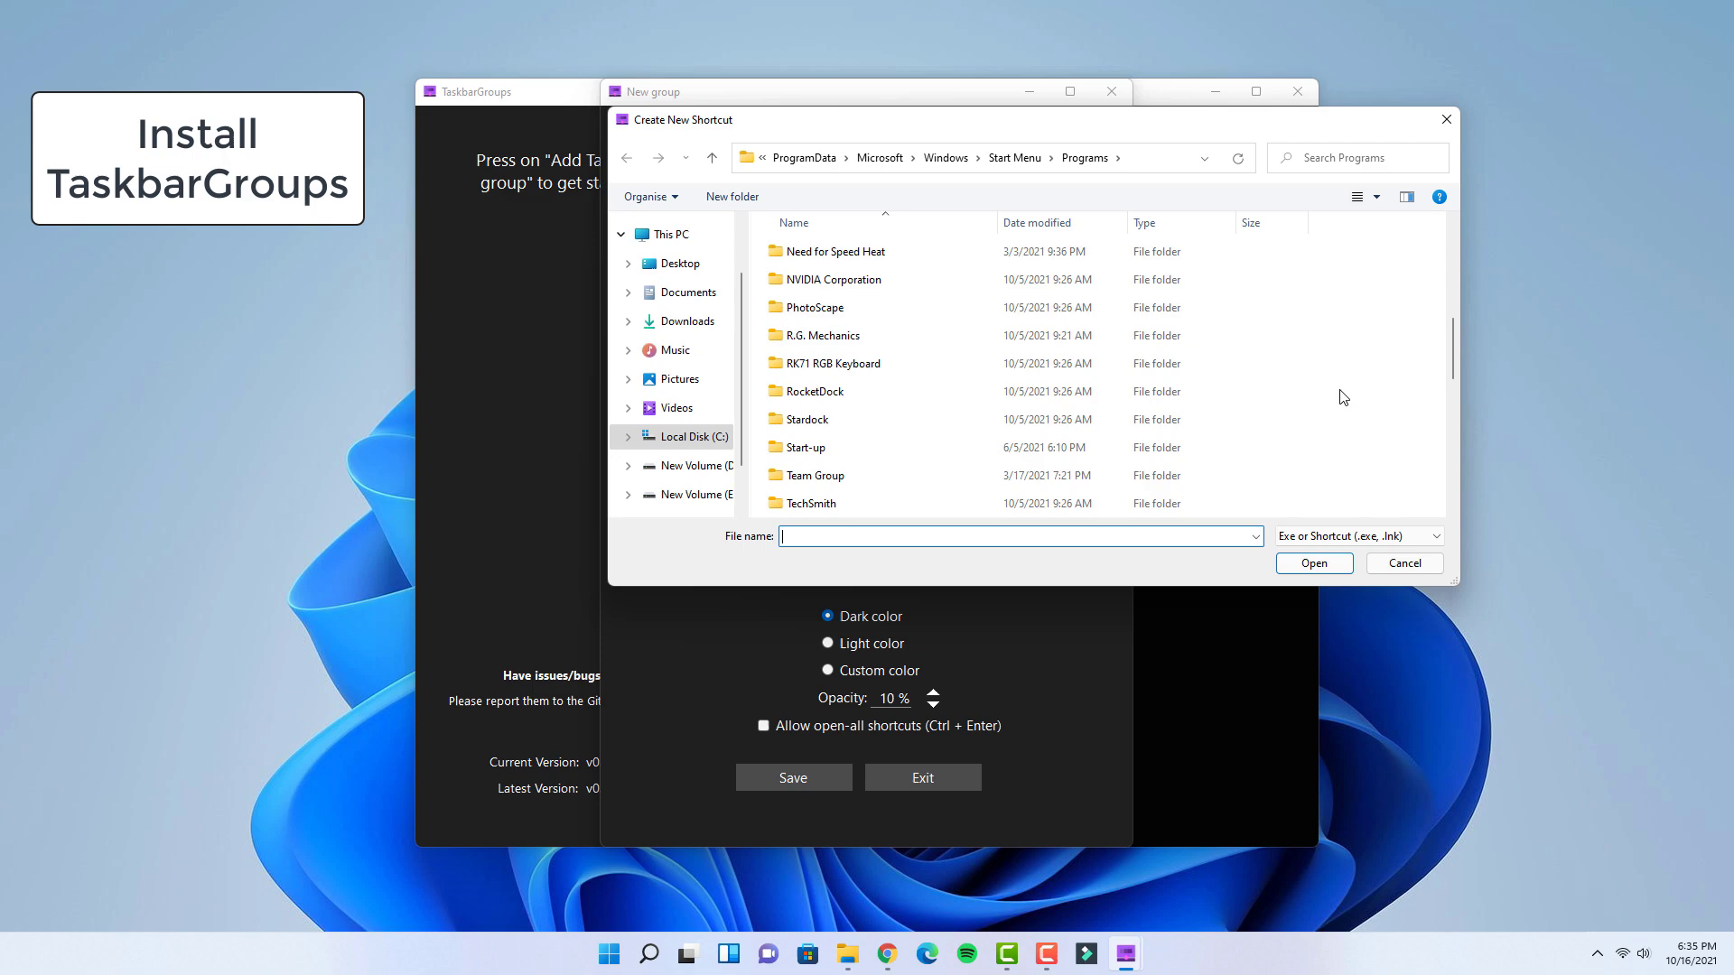
double_click(857, 312)
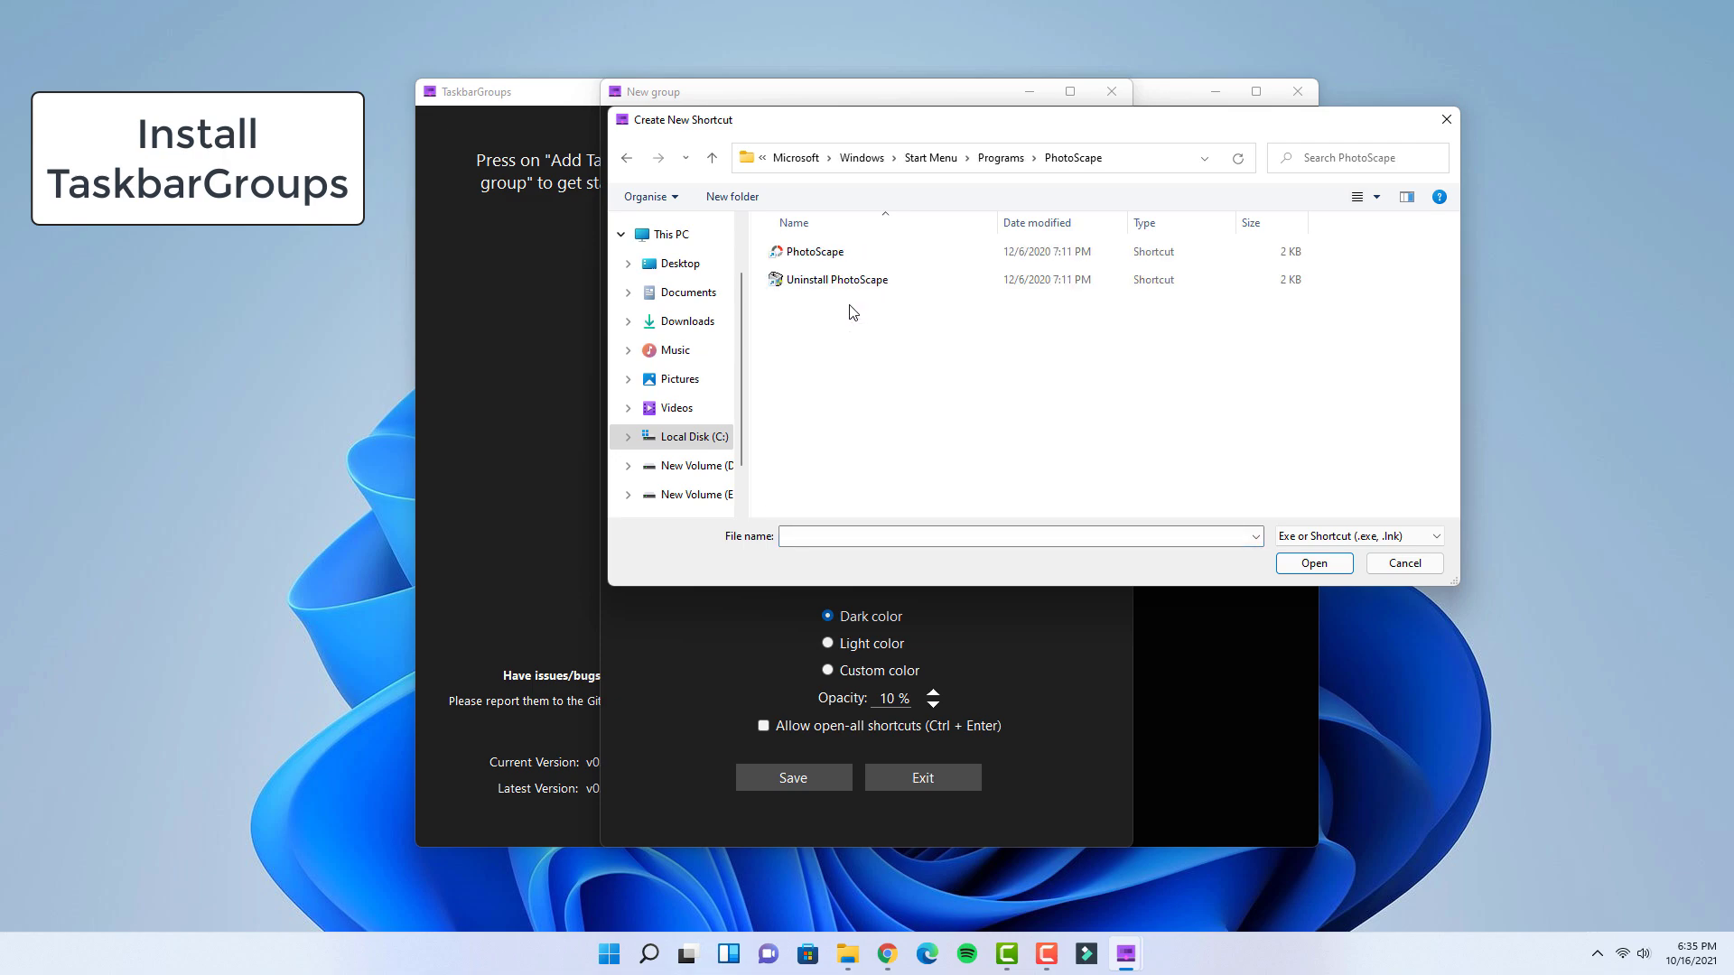
left_click(838, 253)
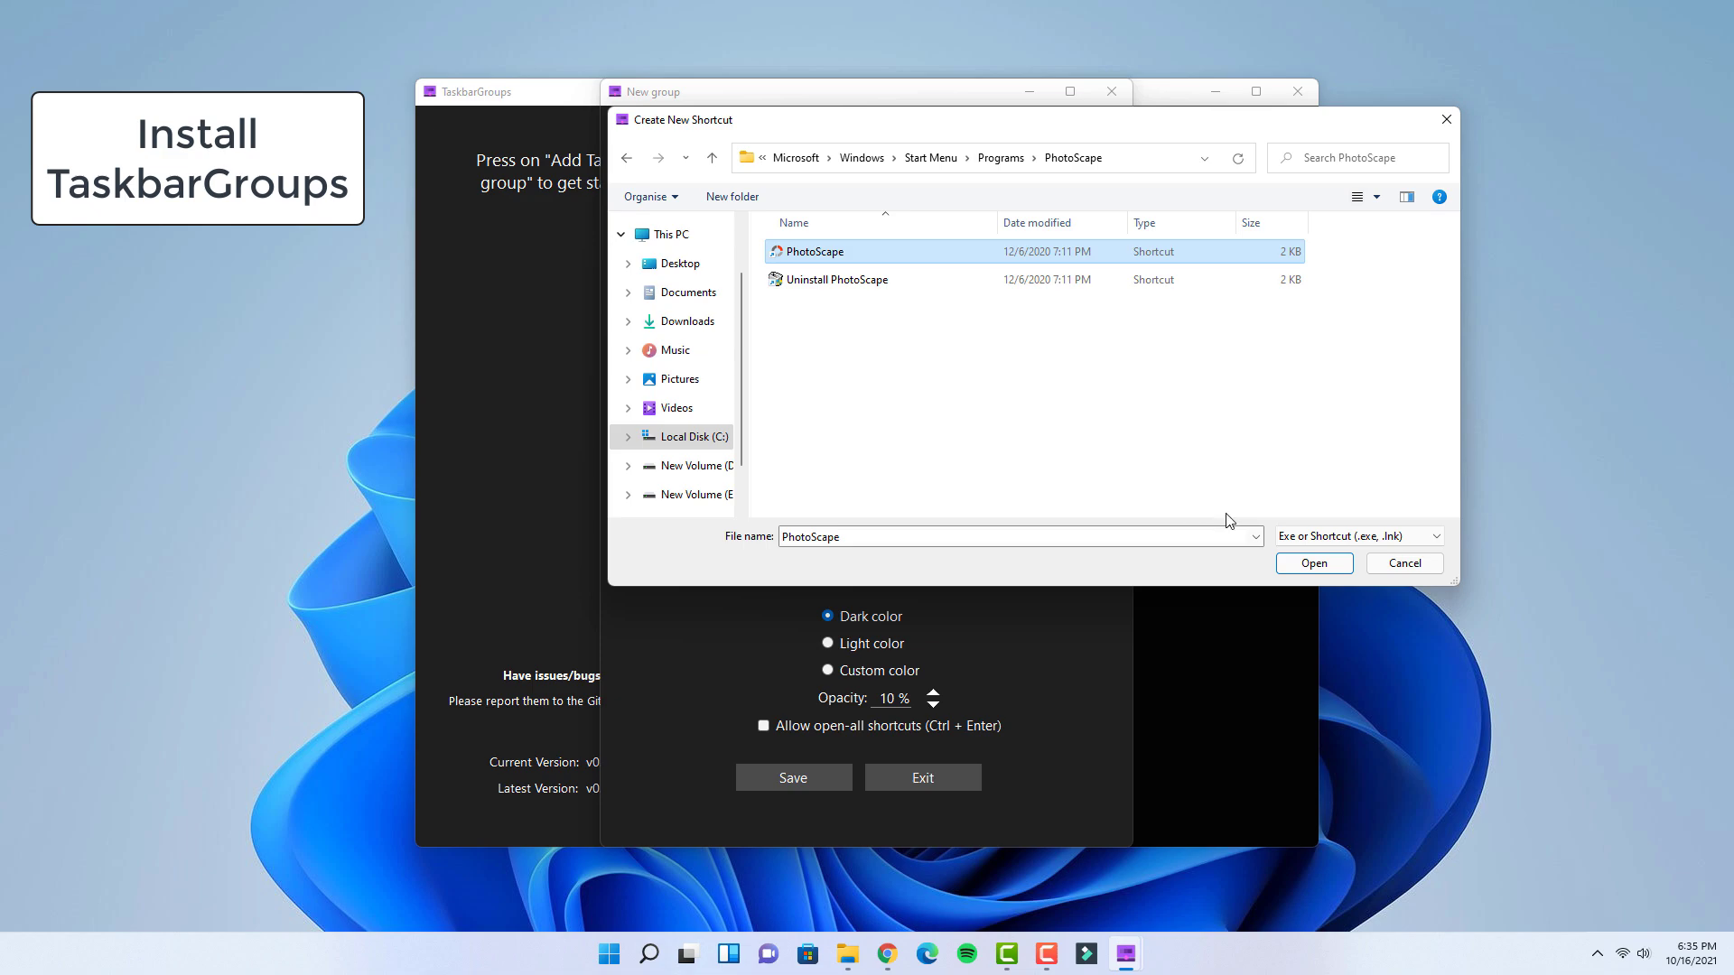
left_click(1306, 564)
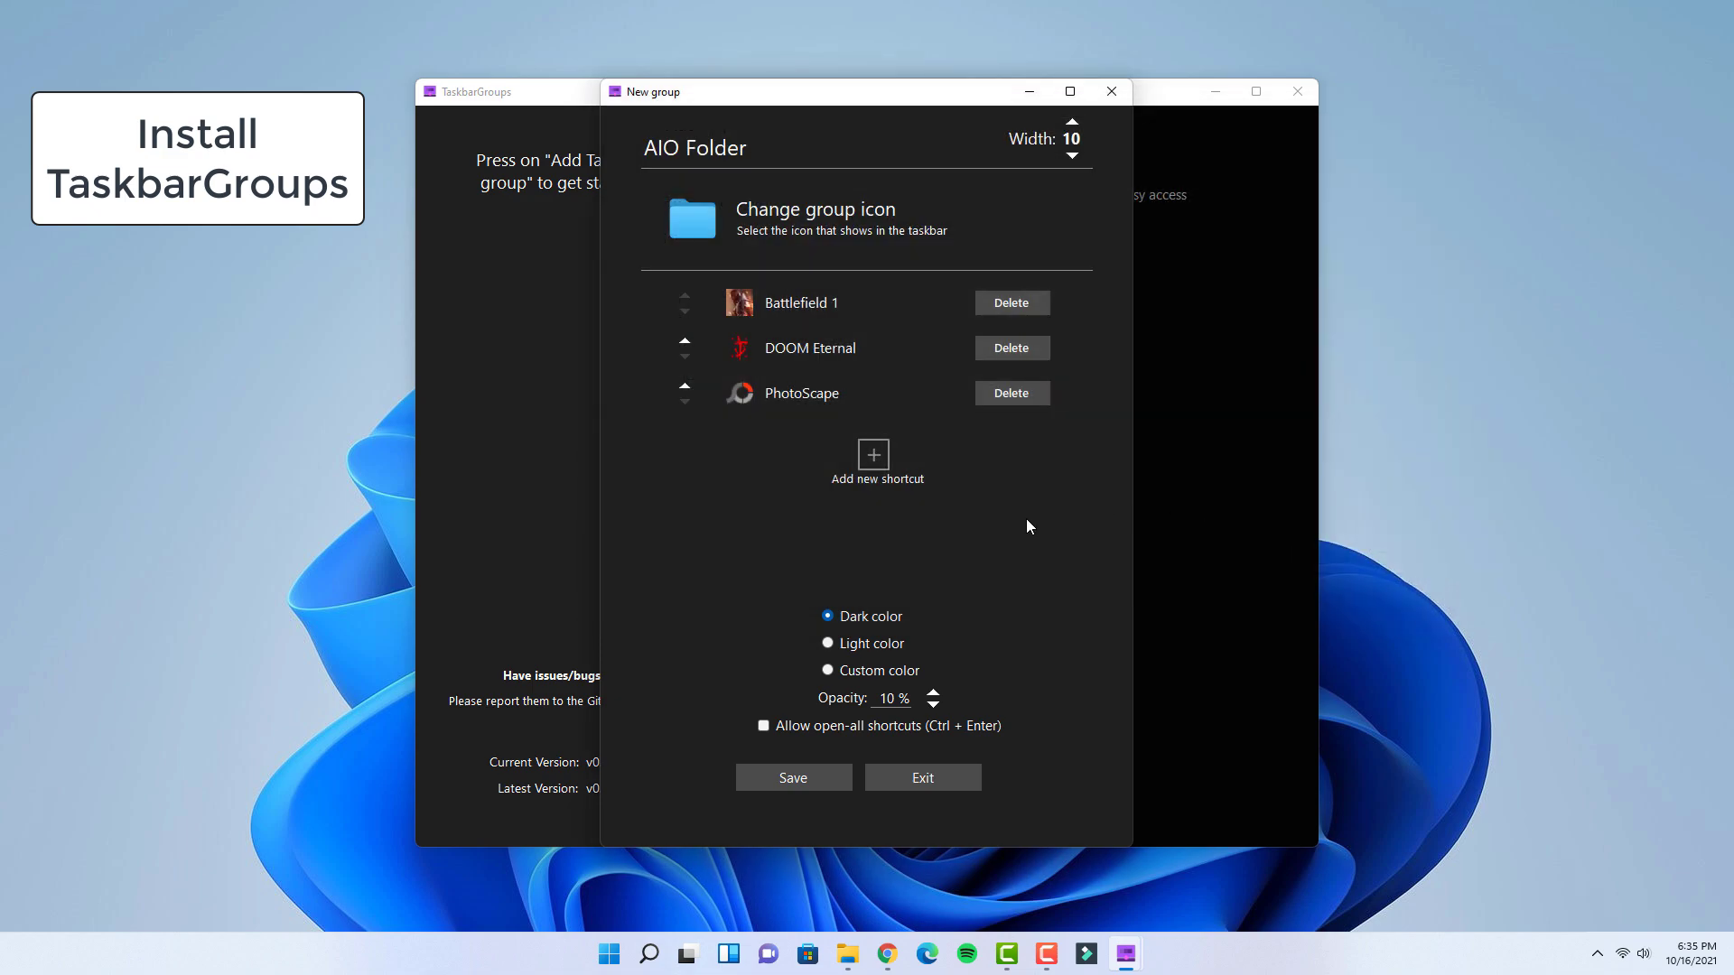
Add the Adobe Photoshop 2021 shortcut from the Start Menu Programs folder to the group.
left_click(874, 457)
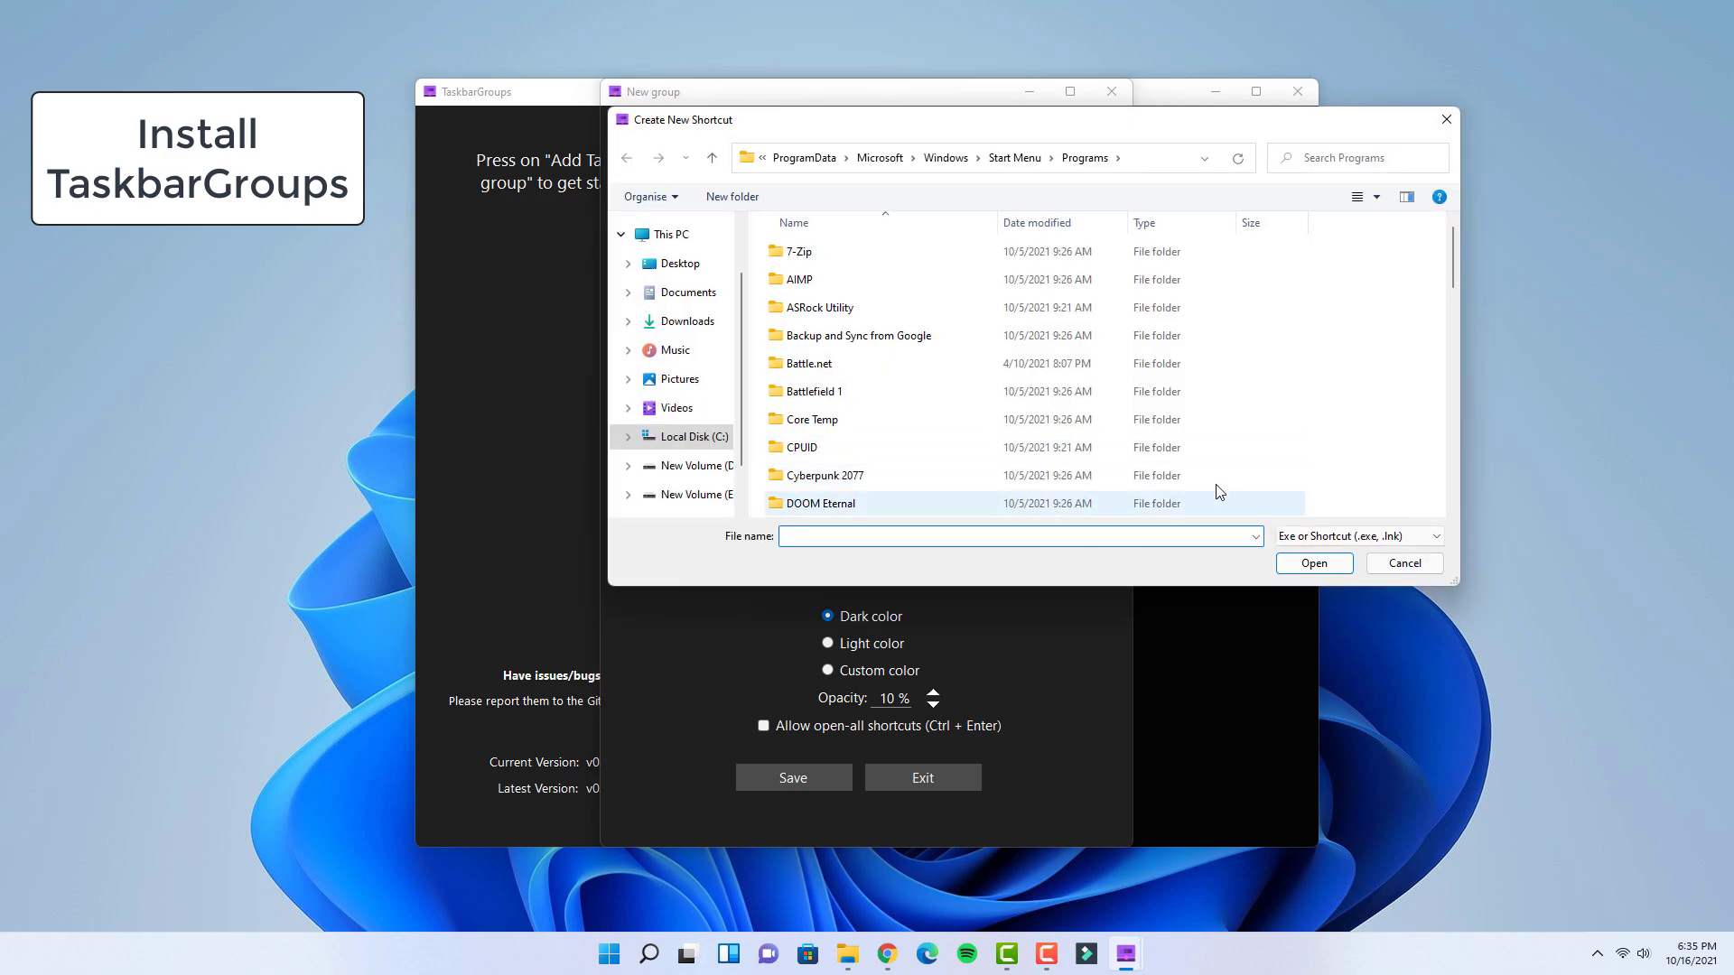
scroll(1344, 411, "down", 2)
scroll(1341, 413, "down", 3)
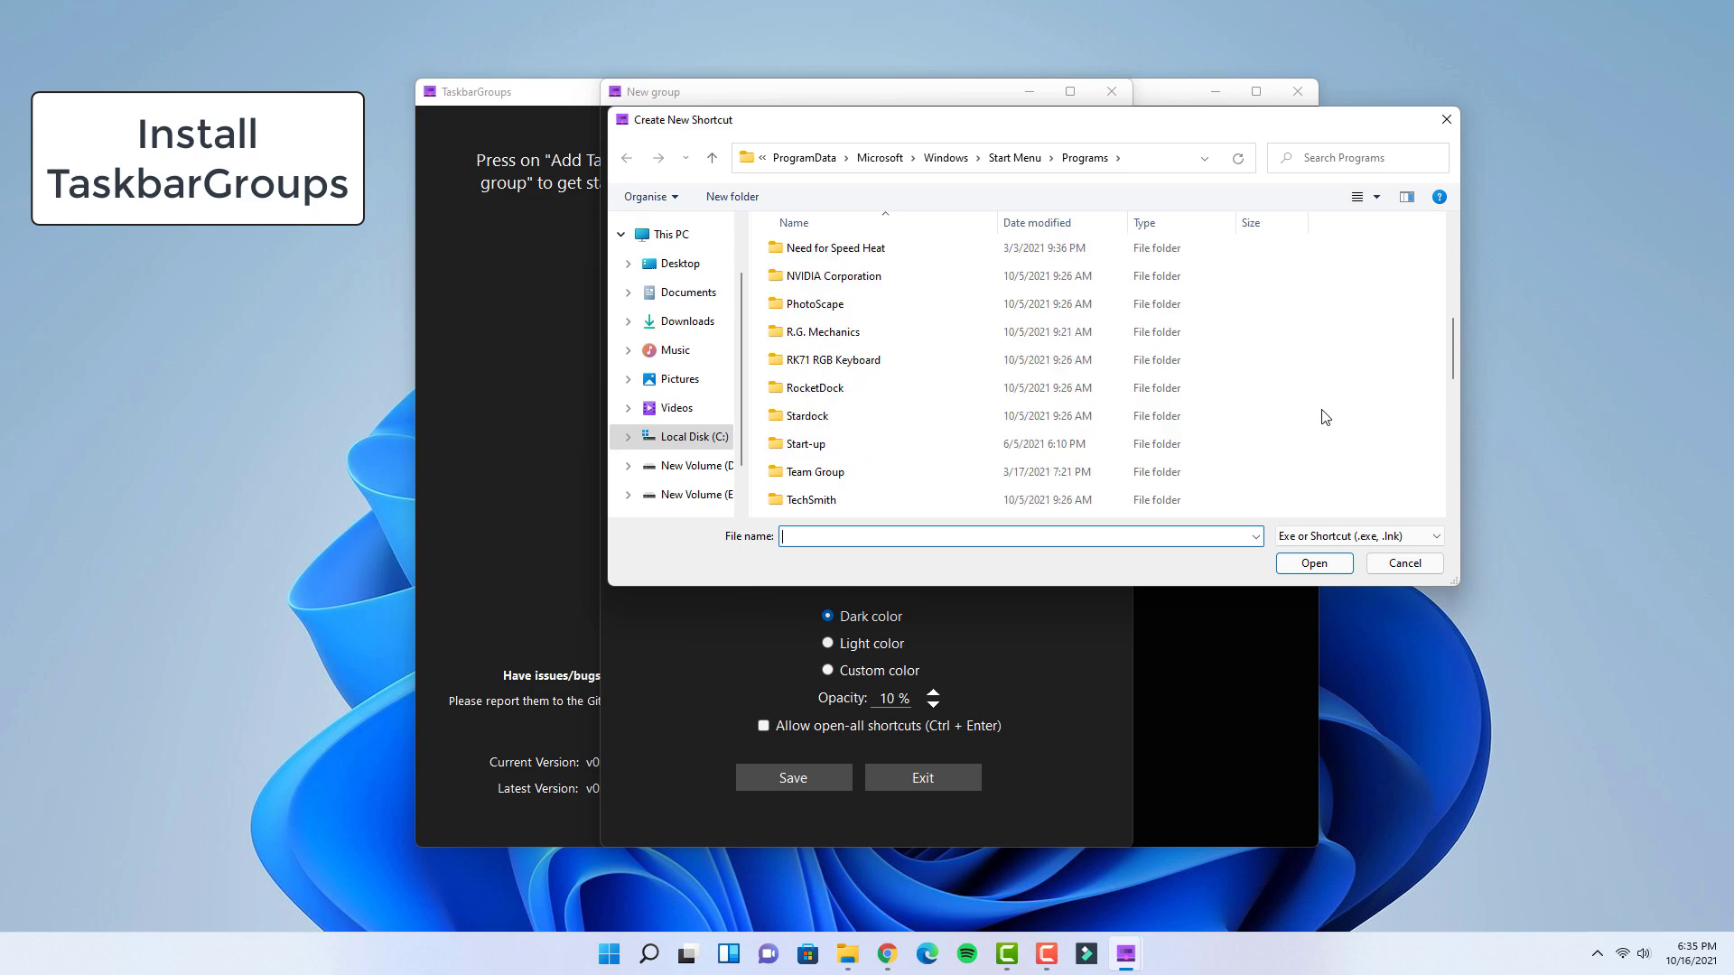
scroll(1325, 416, "down", 3)
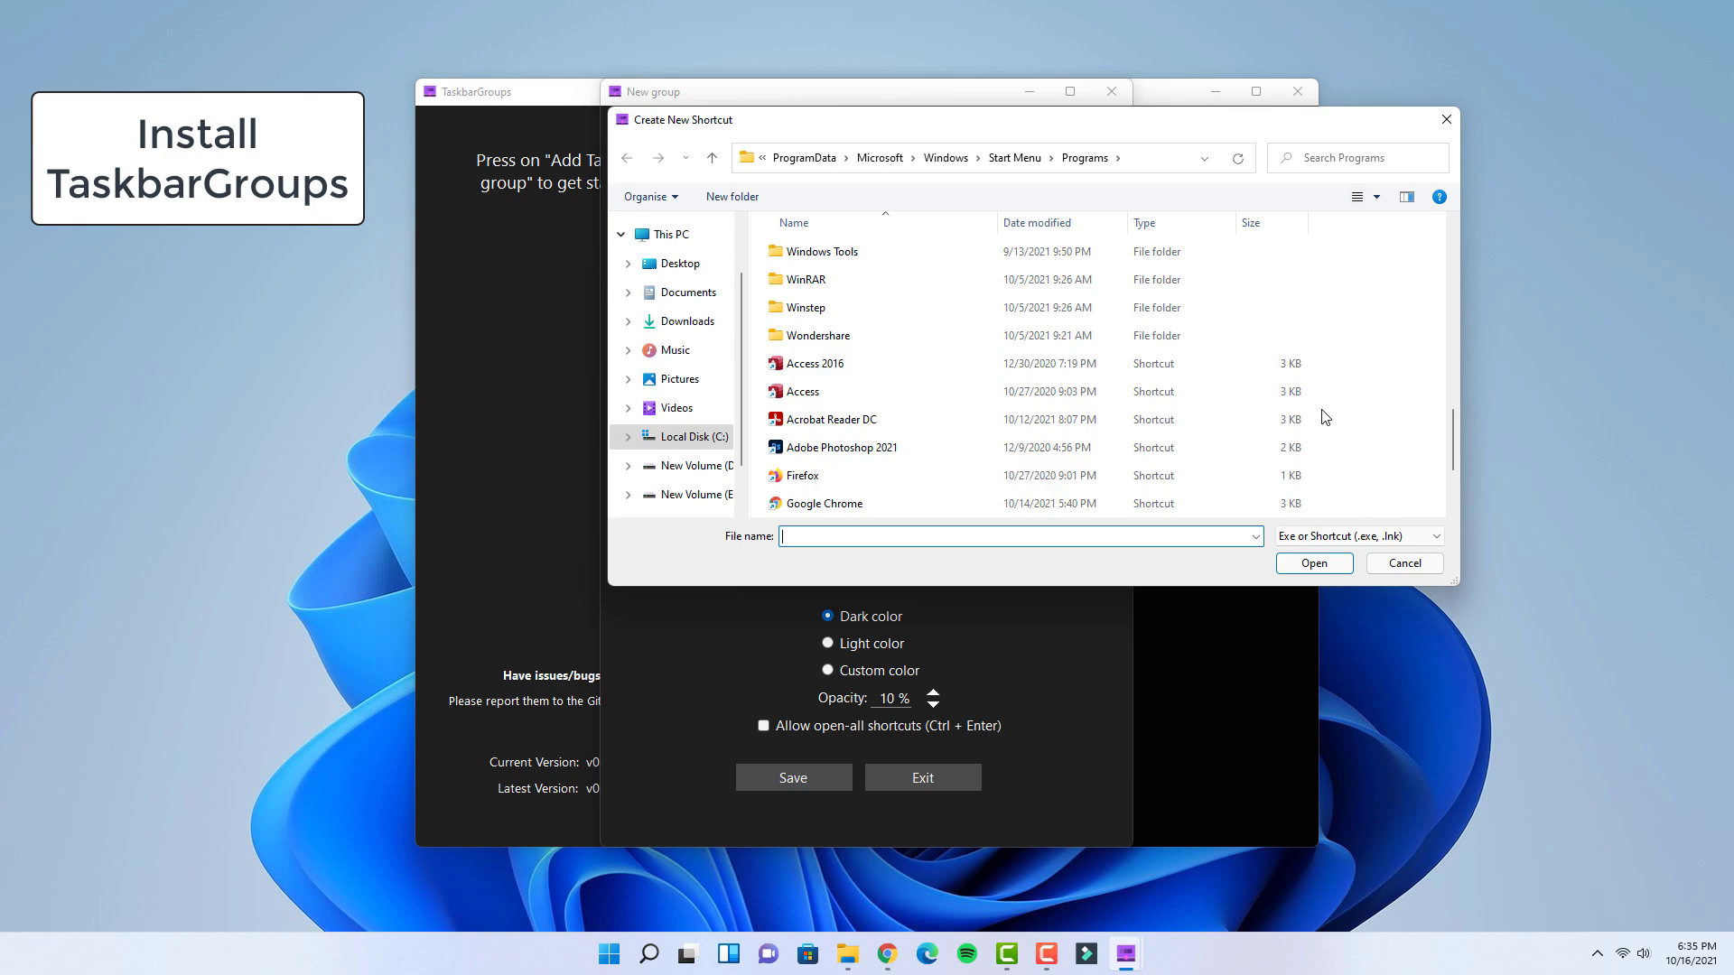
left_click(910, 449)
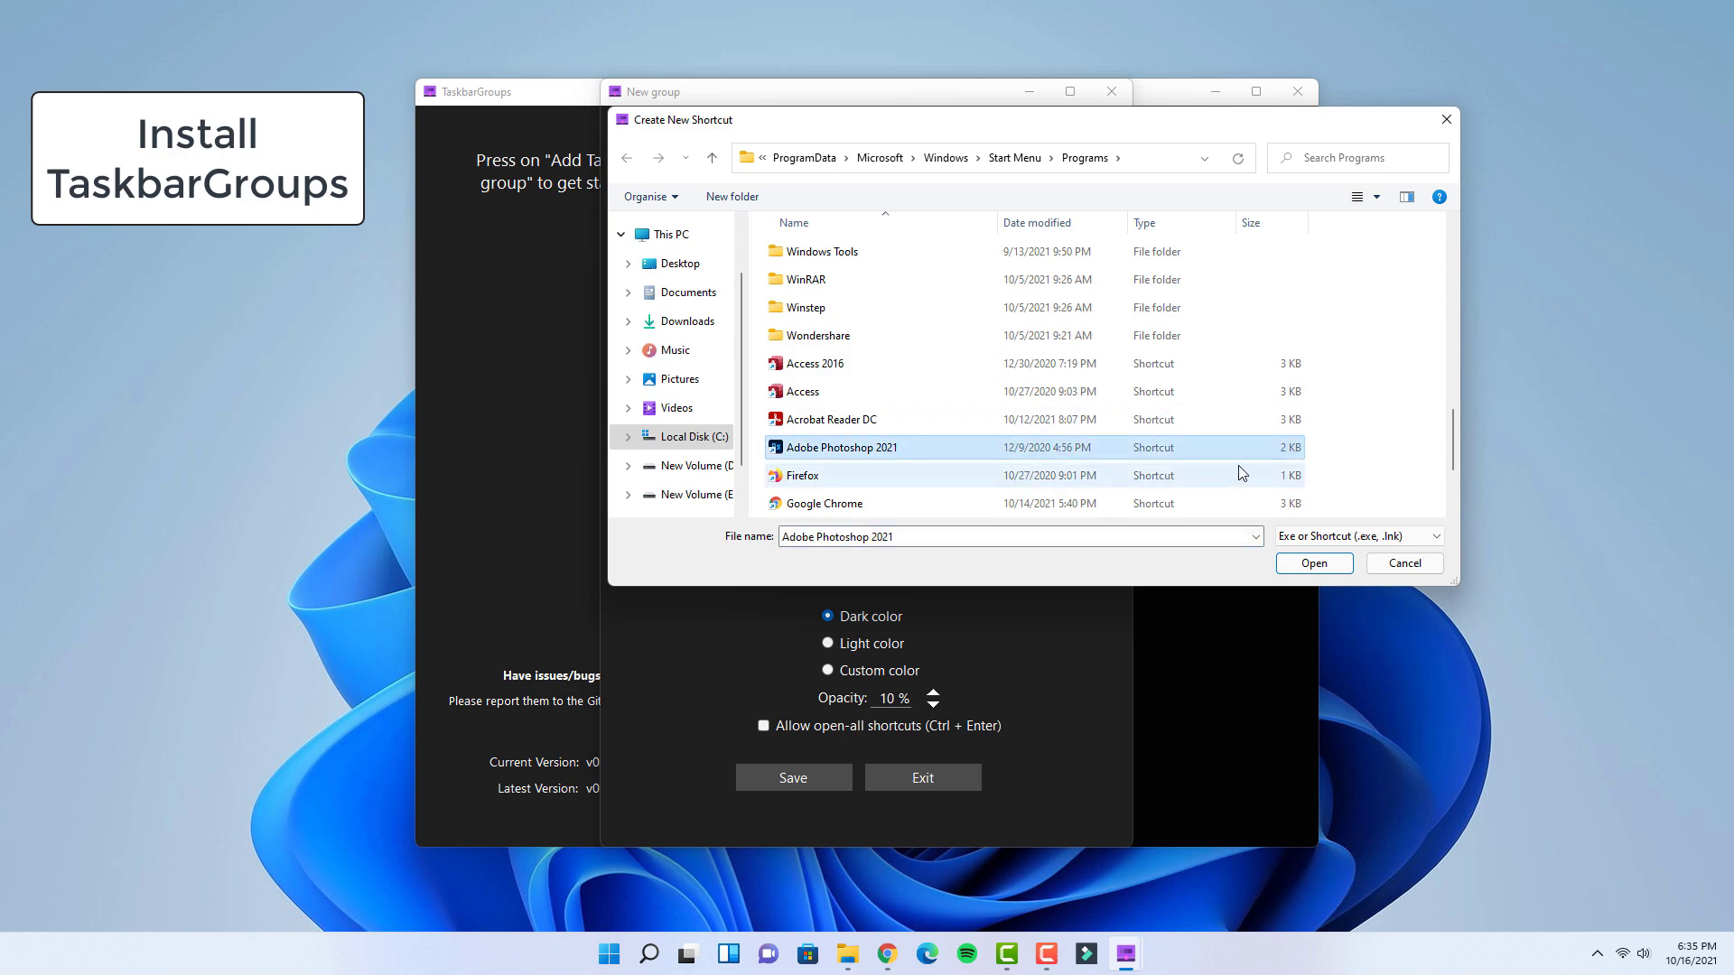
left_click(1315, 563)
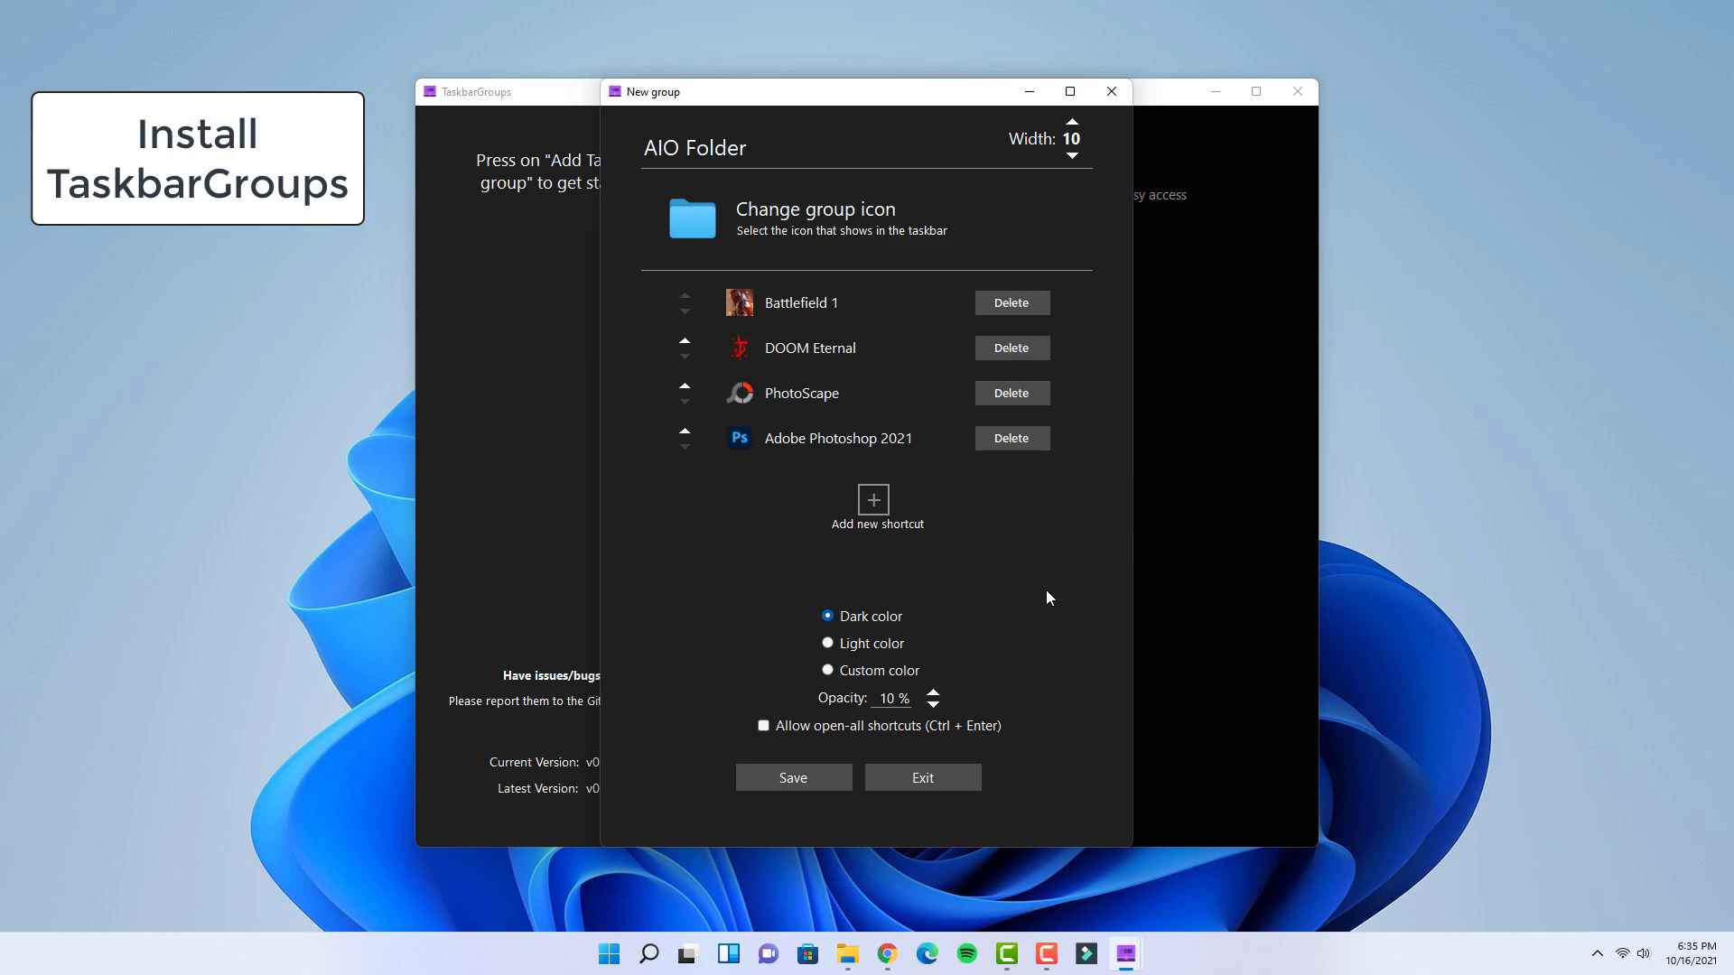
Set the AIO Folder group's appearance to Light color and save the group.
left_click(829, 643)
left_click(781, 780)
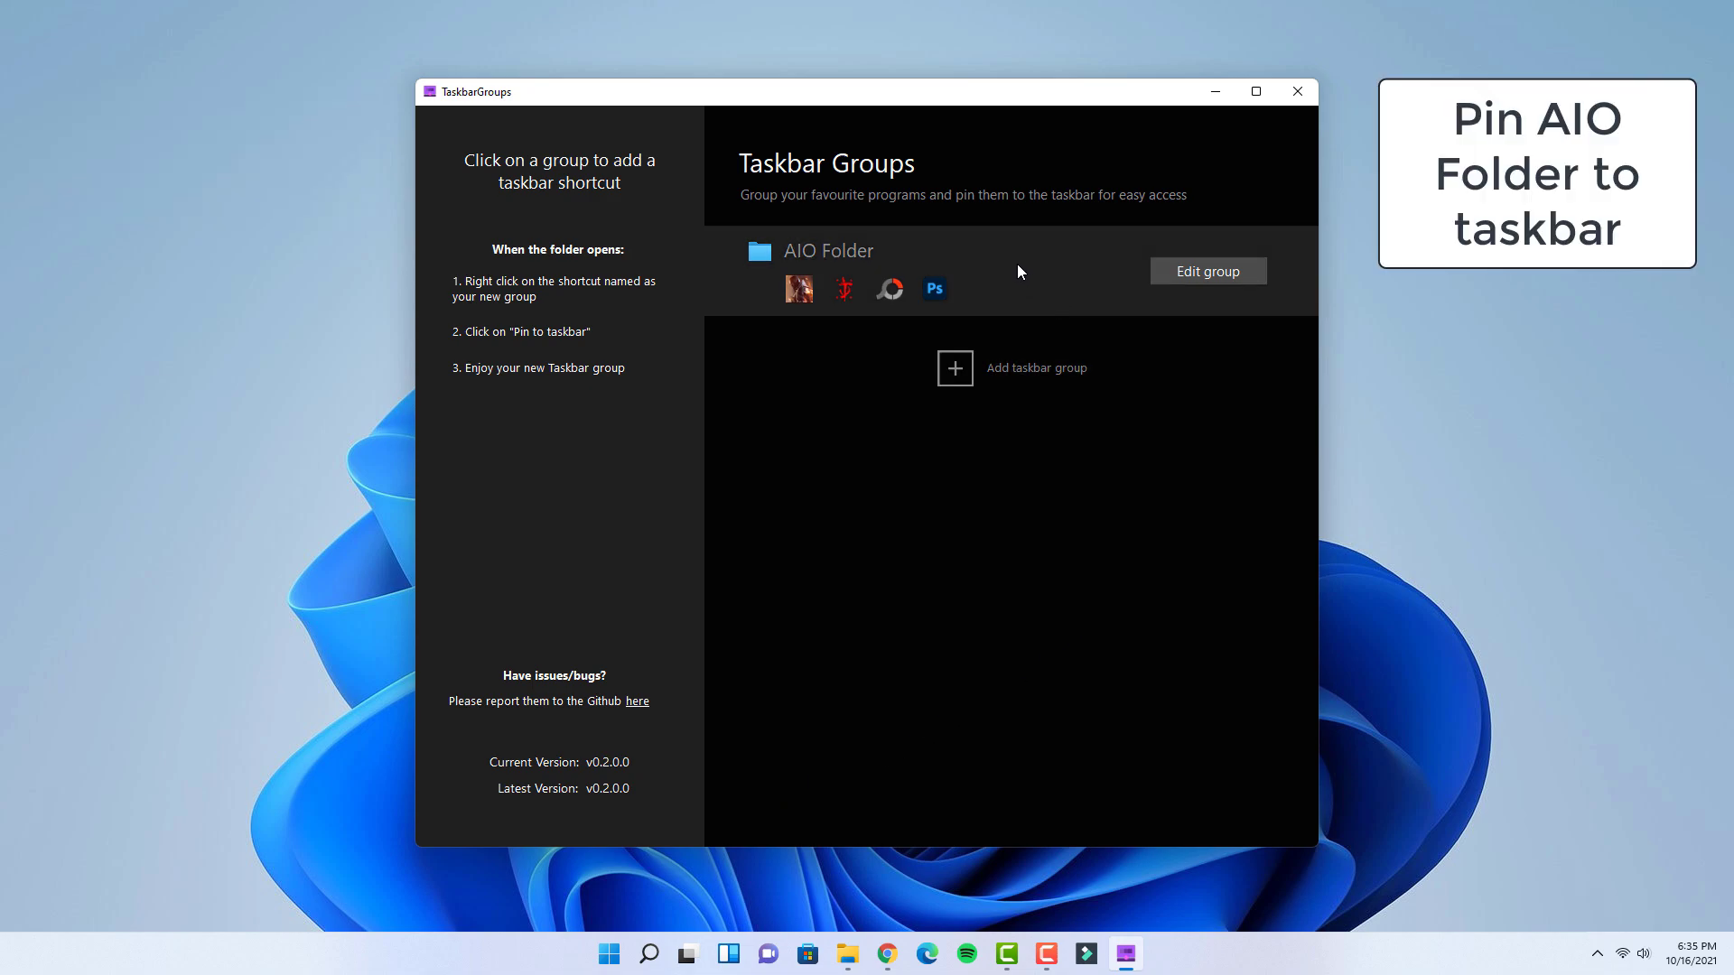
Pin the AIO Folder shortcut from the Shortcuts folder inside Downloads > TaskbarGroups to the taskbar.
left_click(997, 274)
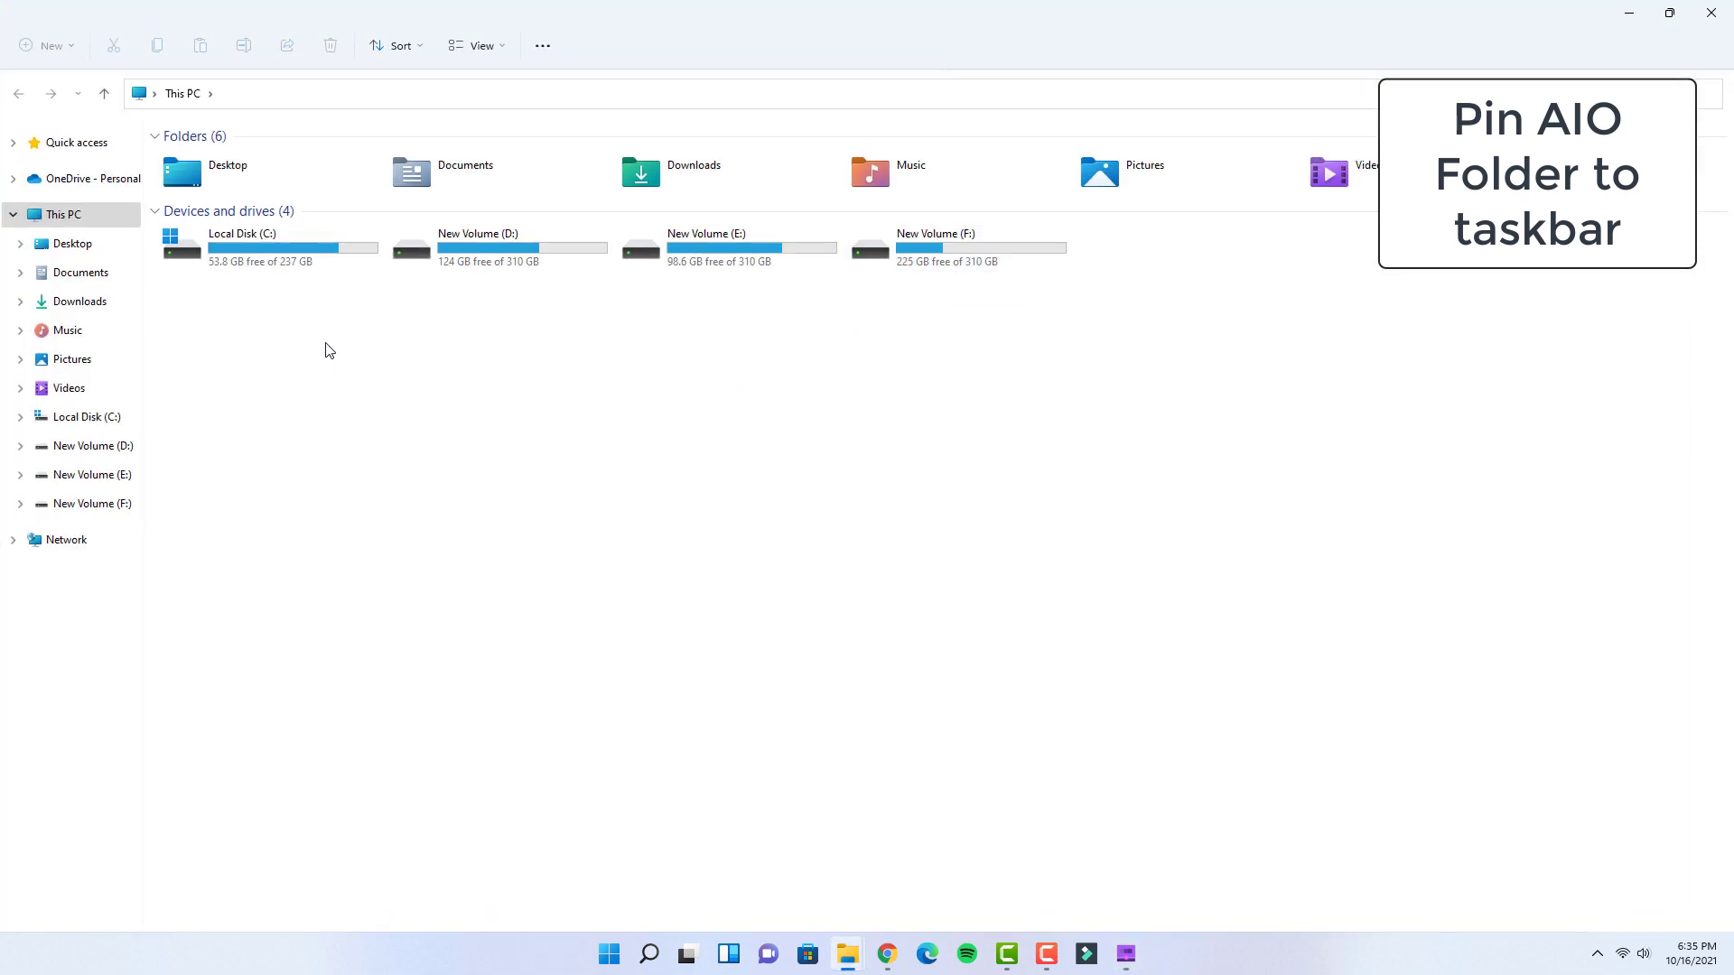
left_click(100, 307)
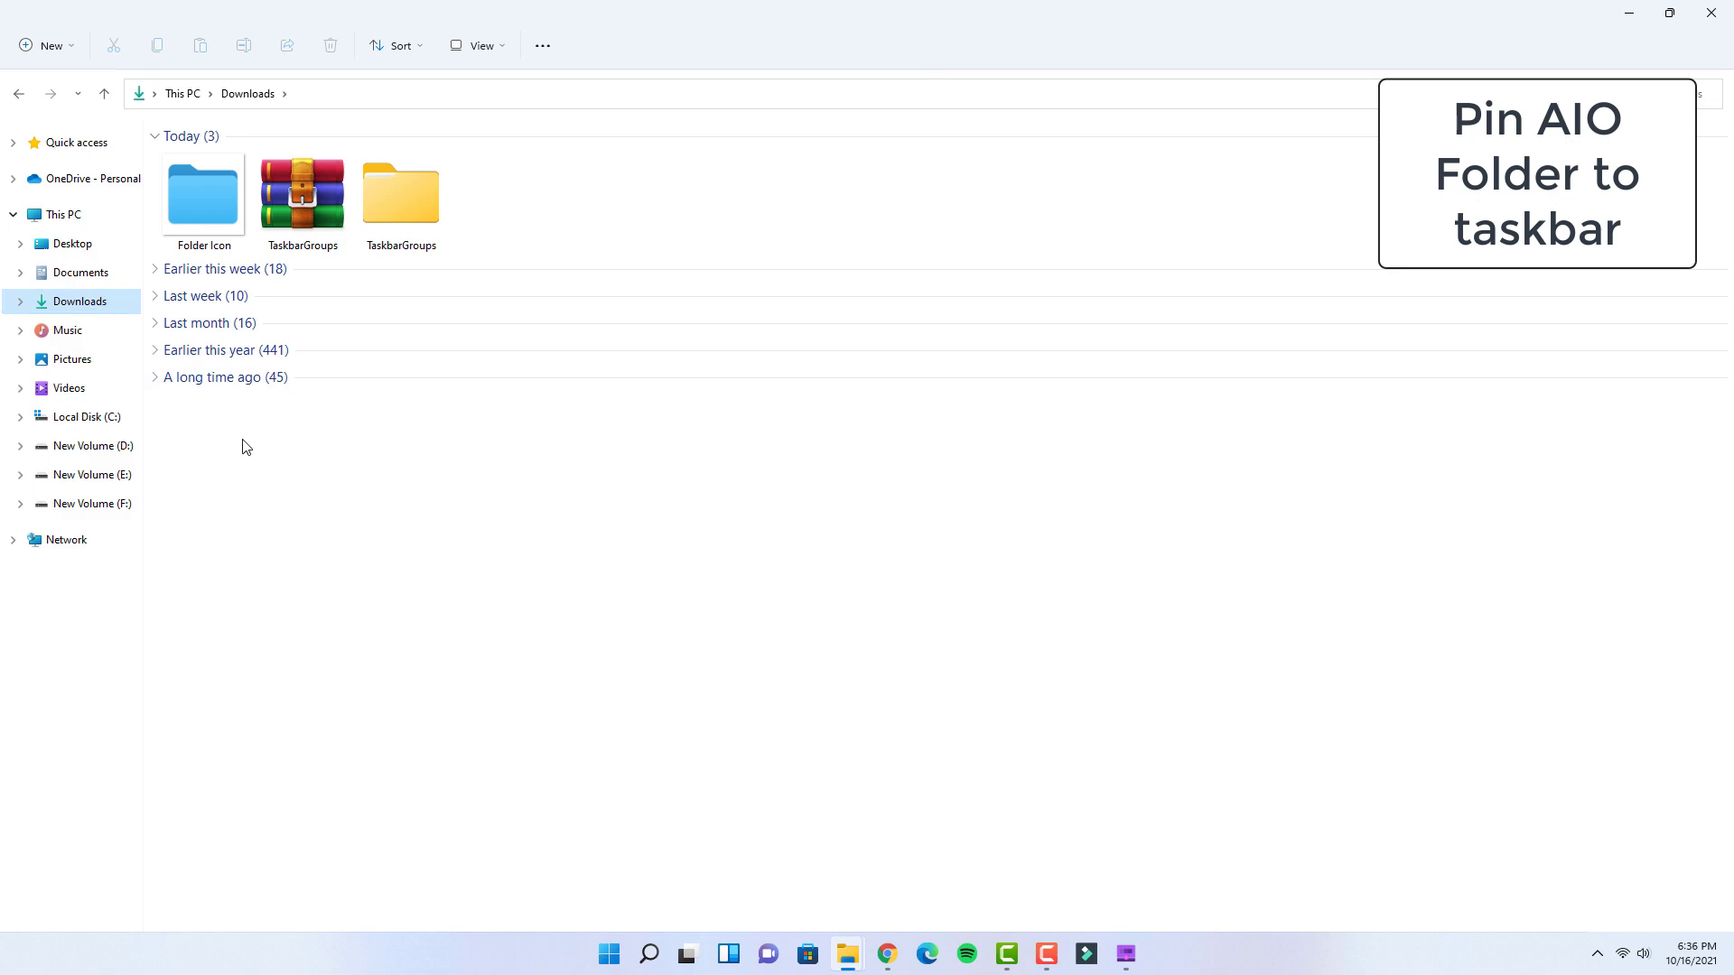
double_click(421, 207)
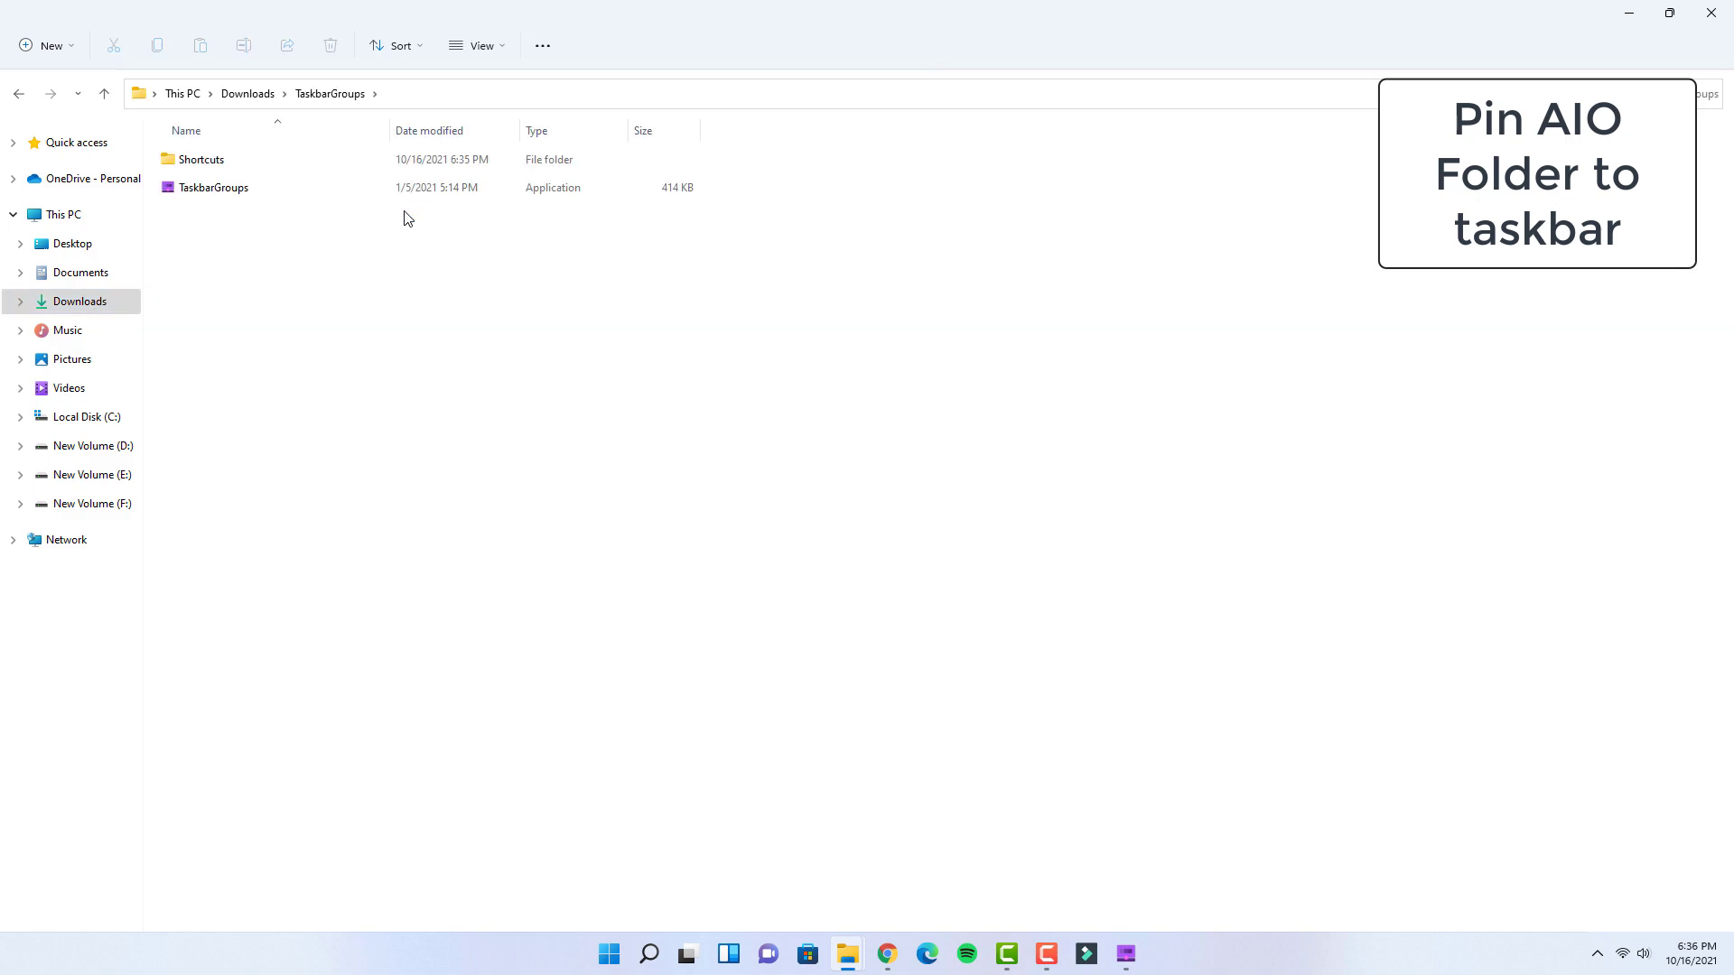
double_click(239, 161)
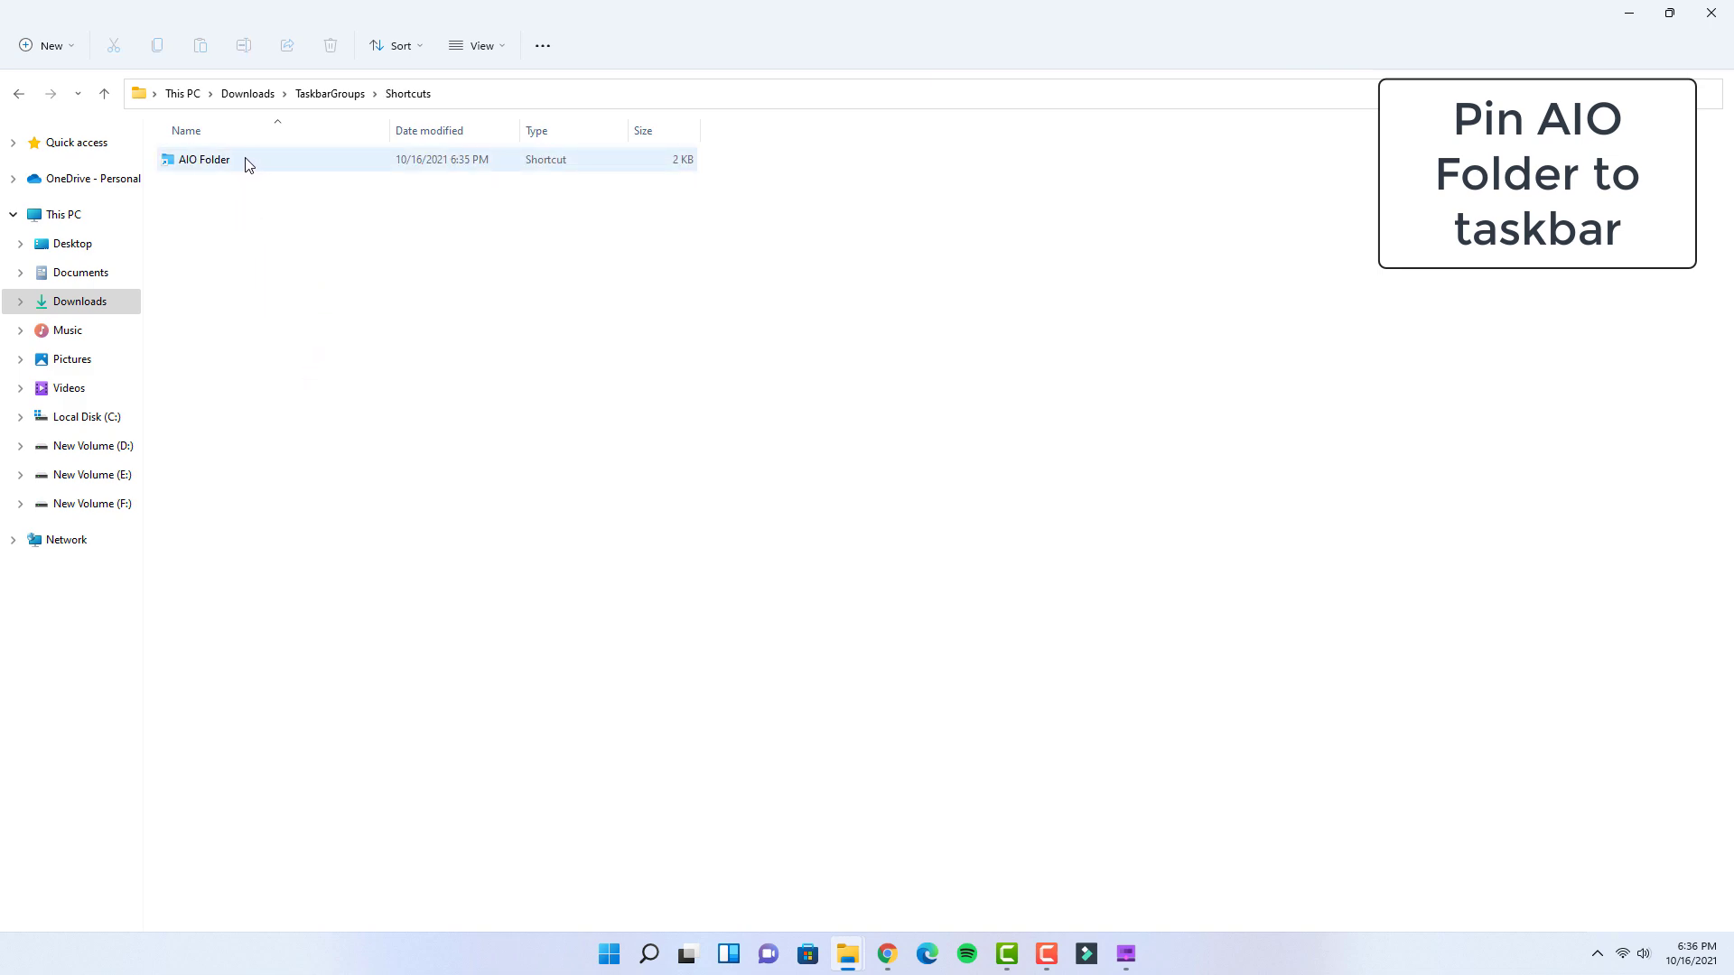
right_click(221, 163)
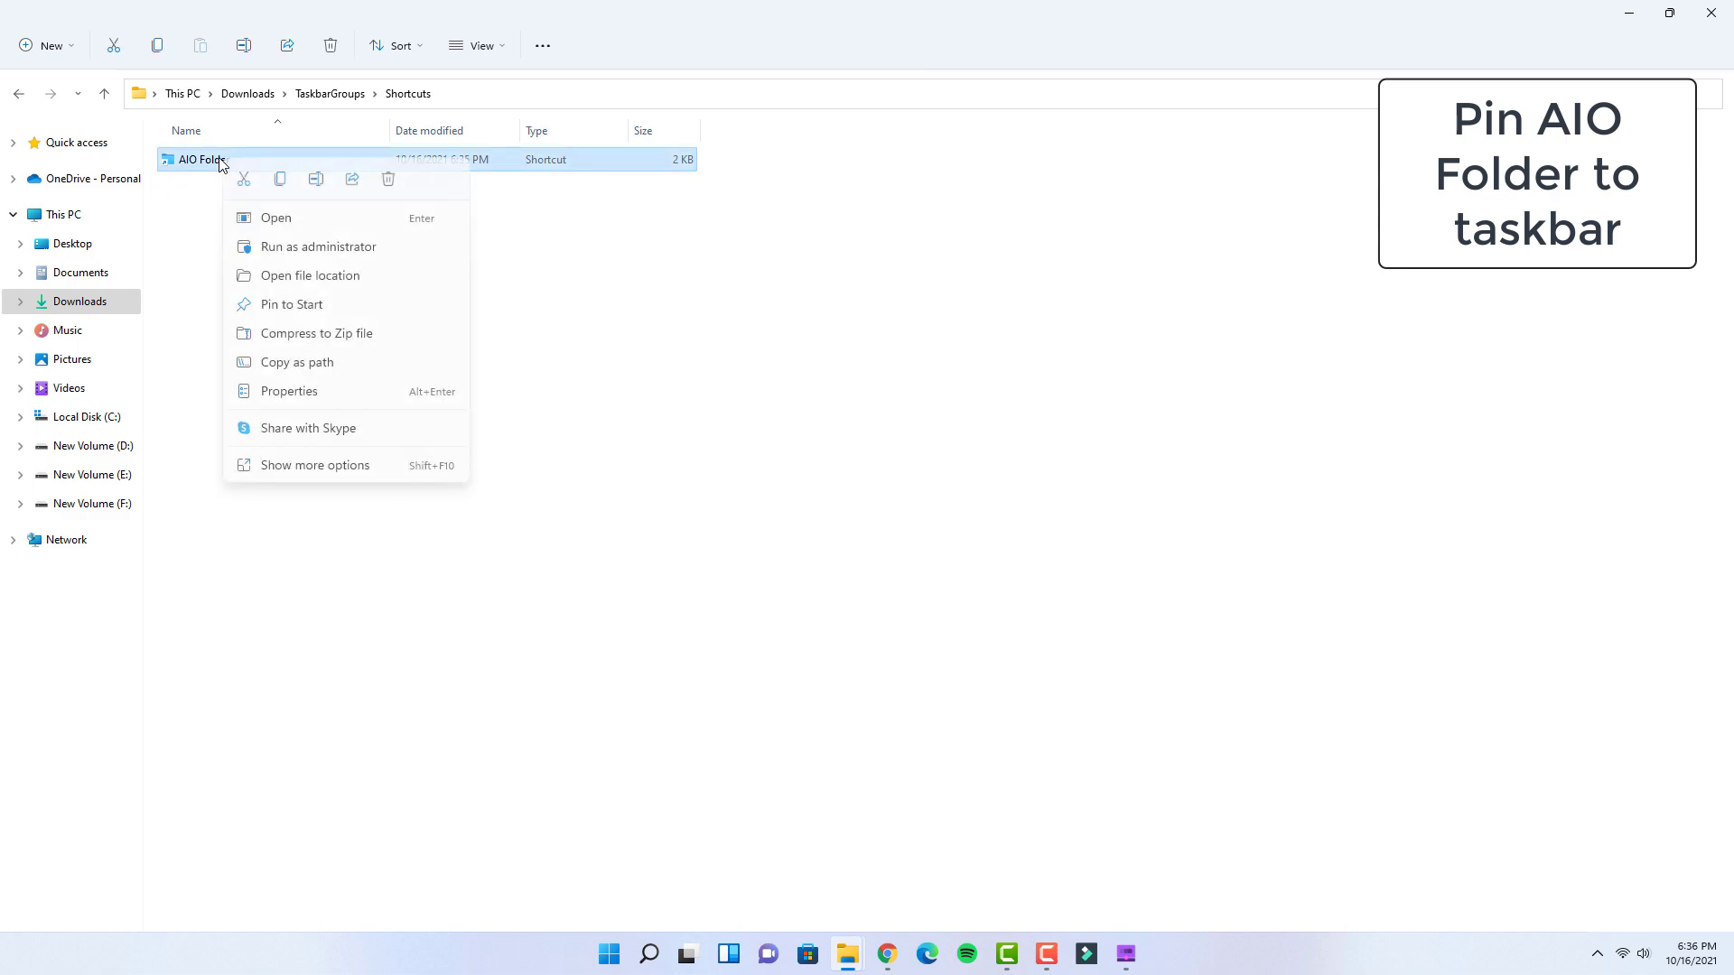
left_click(270, 468)
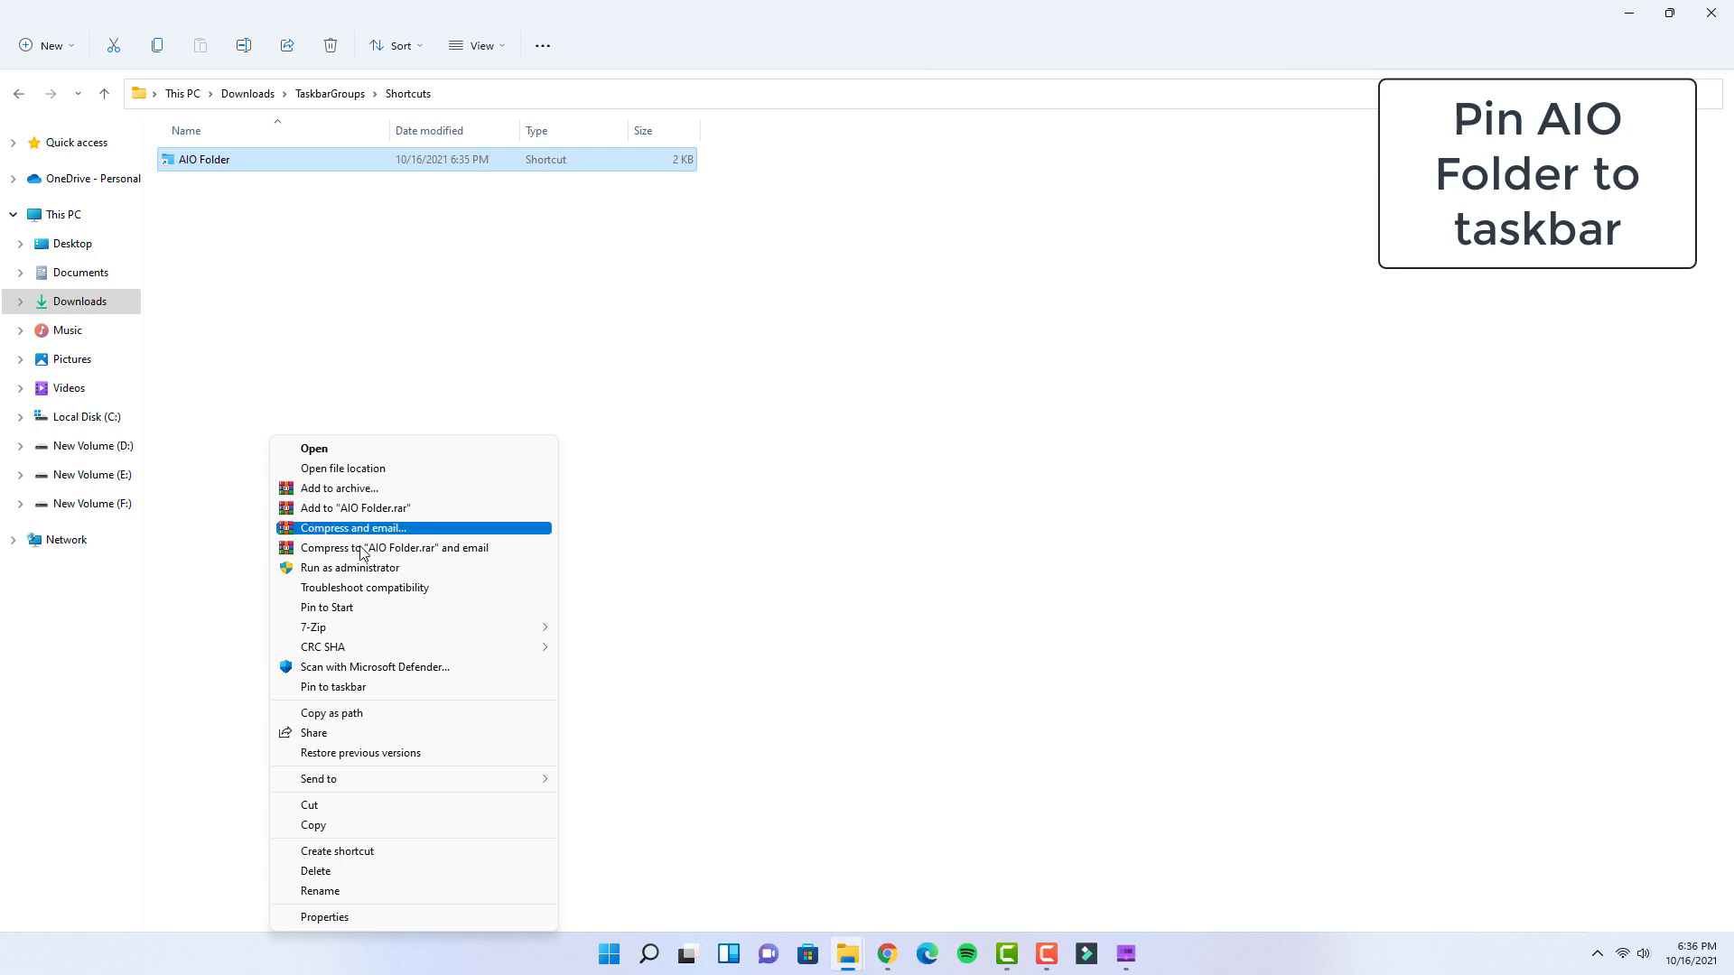
left_click(412, 688)
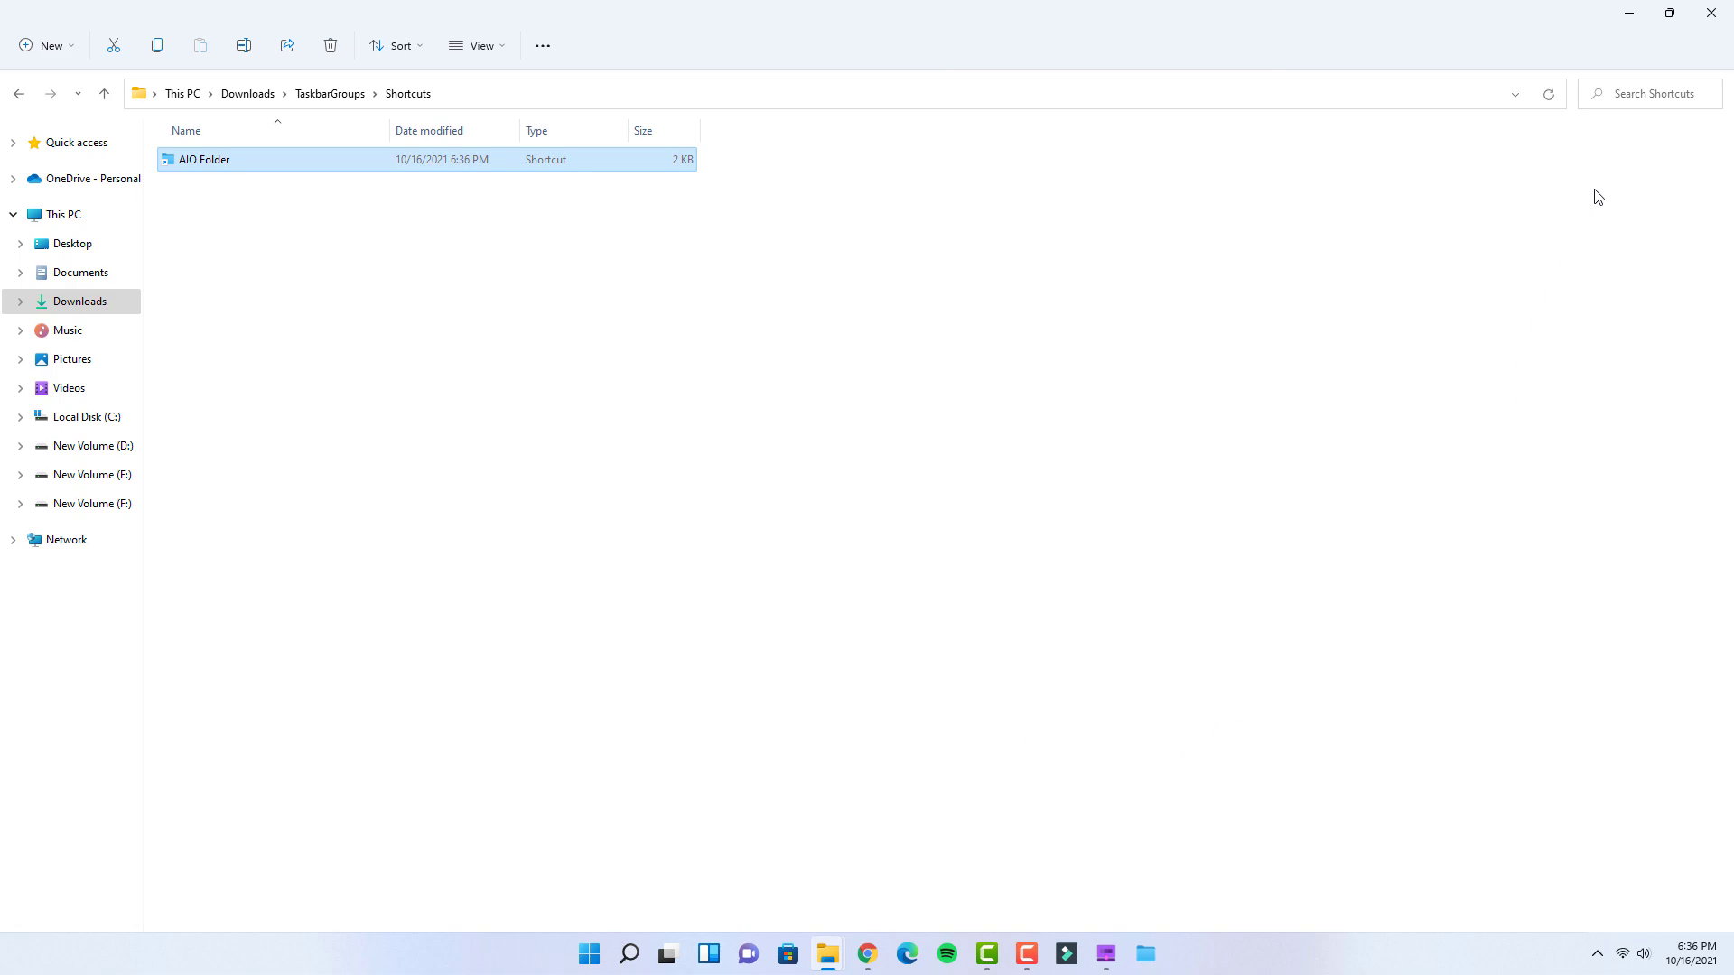
Clear the File Explorer and TaskbarGroups windows away and move the pinned AIO Folder icon directly after Spotify on the taskbar.
left_click(1633, 9)
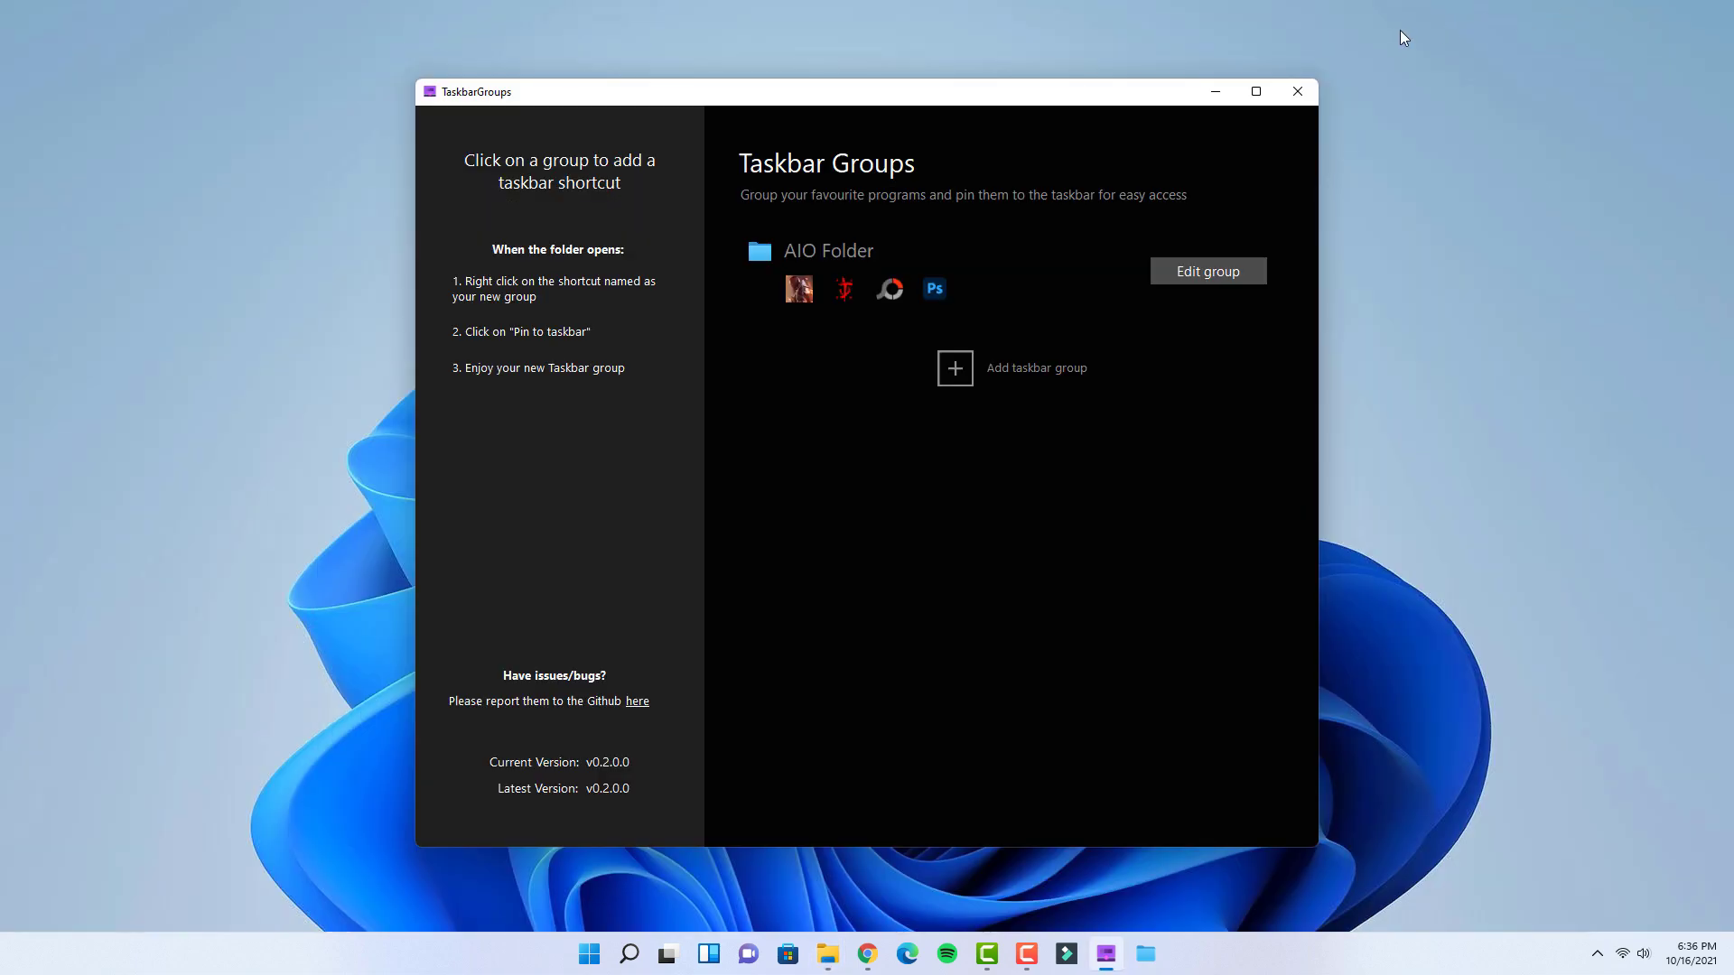
left_click(1295, 94)
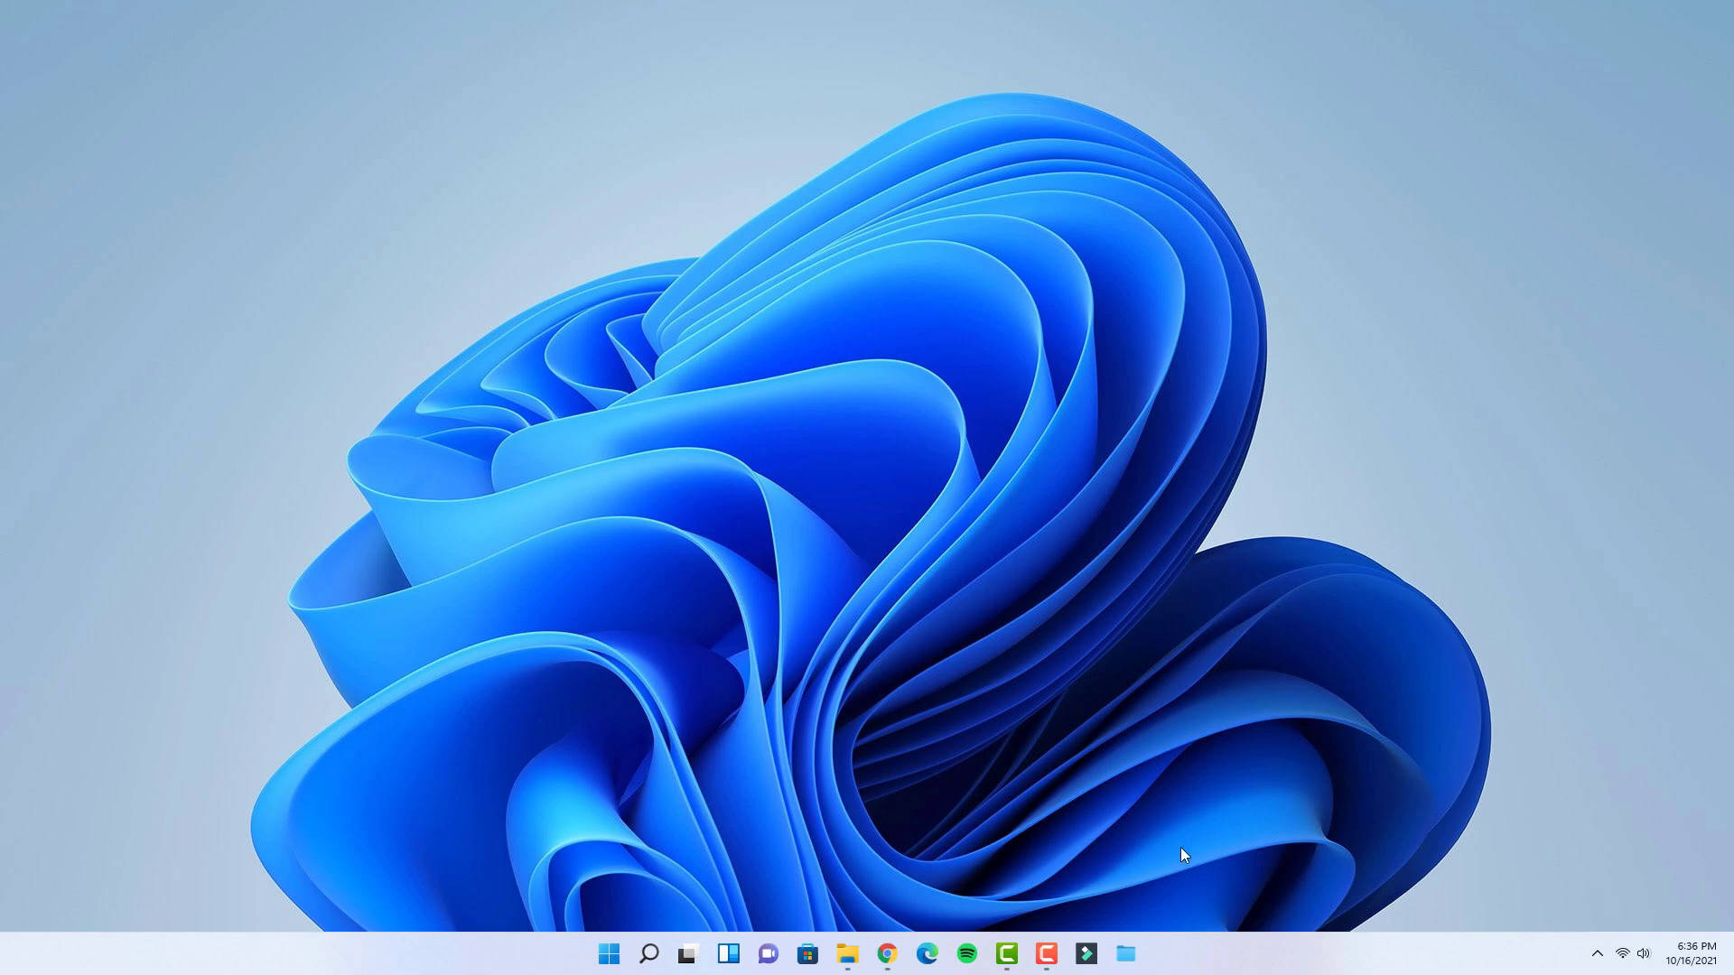
left_click_drag(1131, 963, 1006, 956)
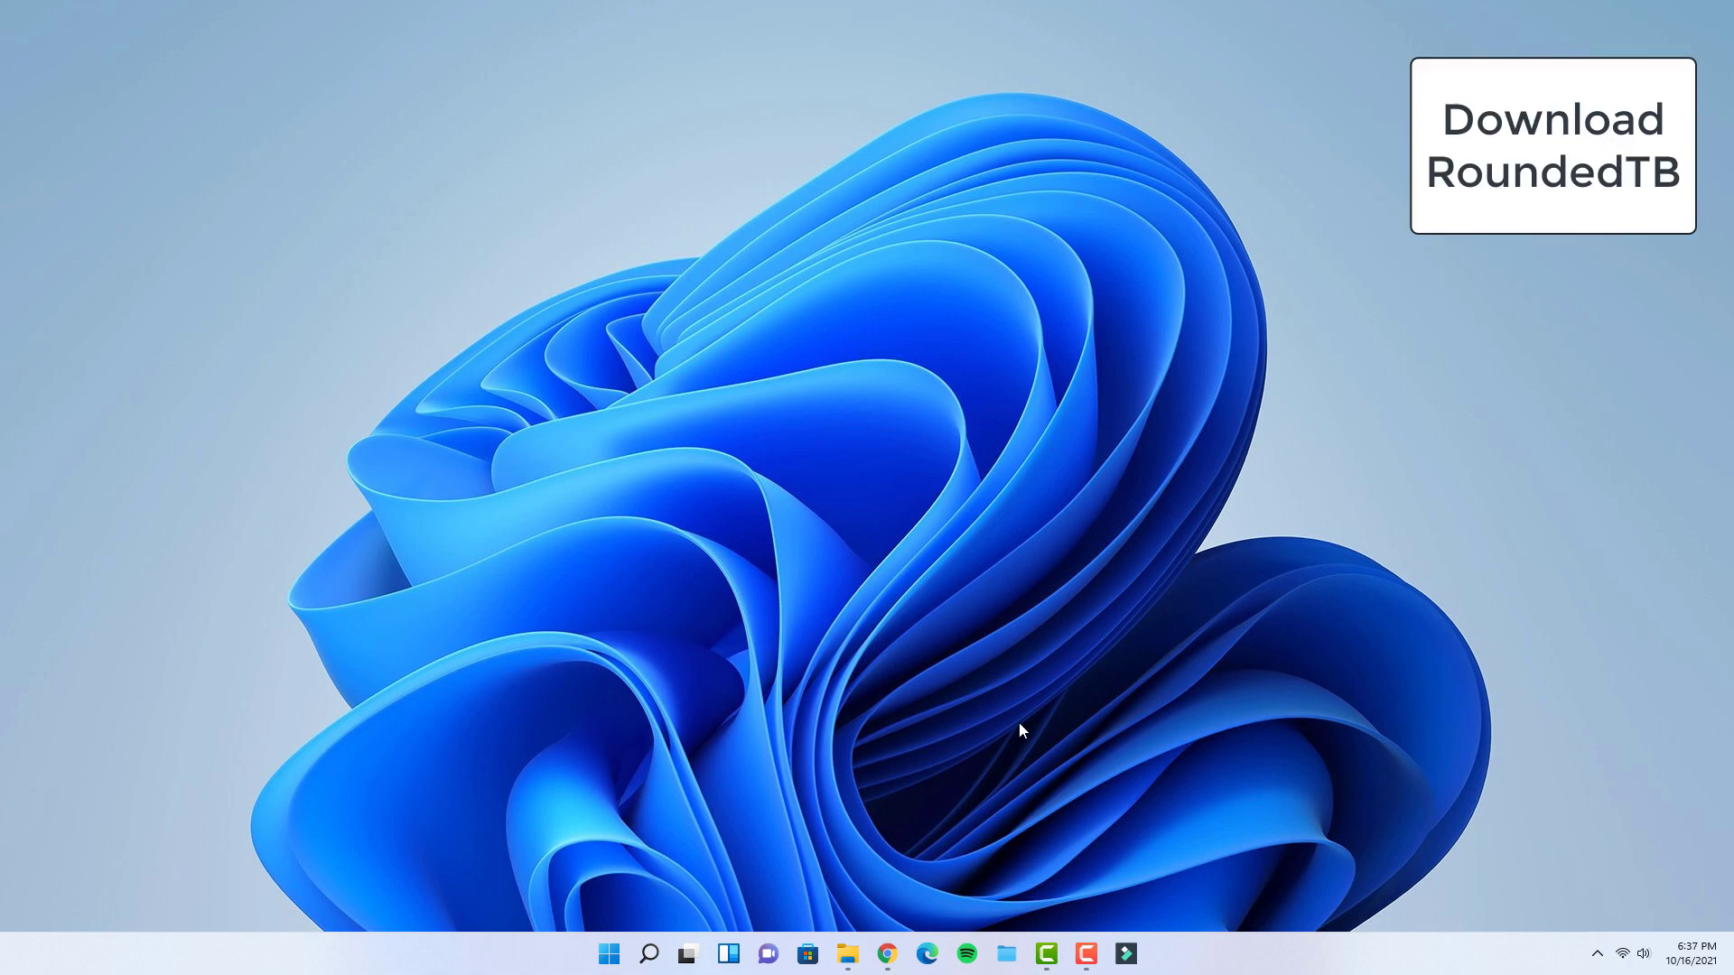
Switch to Chrome, download RoundedTB_R3.zip from the latest RoundedTB release on GitHub, and show the file in its Downloads folder.
left_click(887, 954)
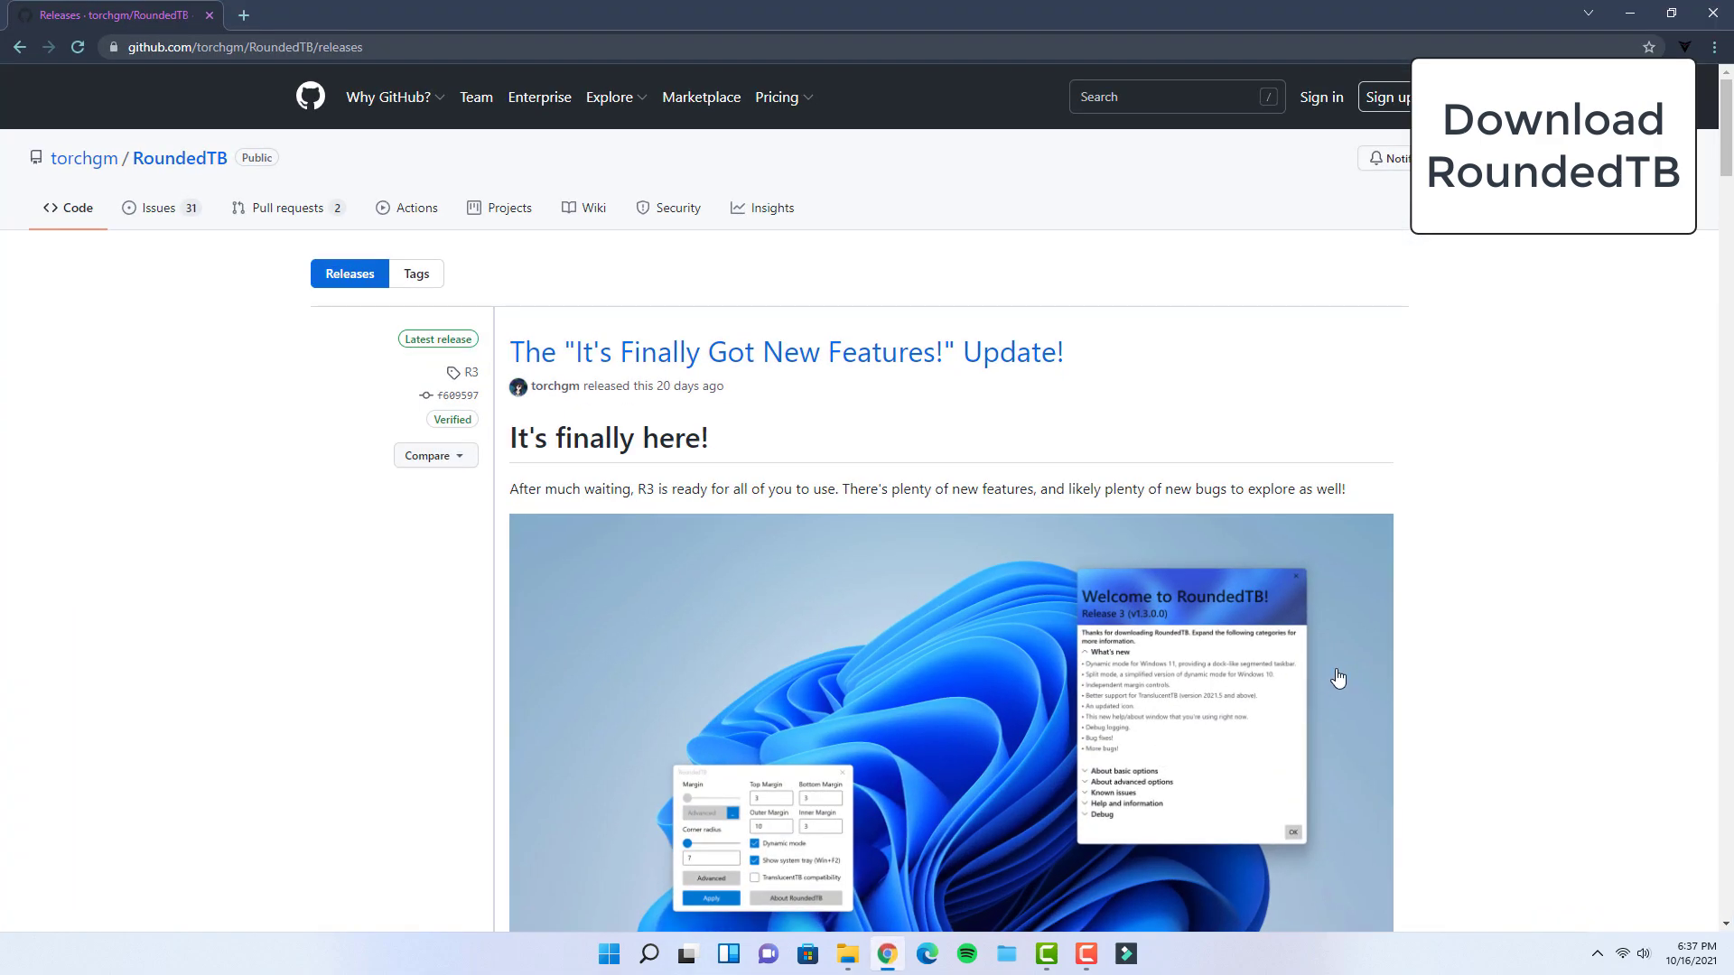
scroll(1551, 529, "down", 5)
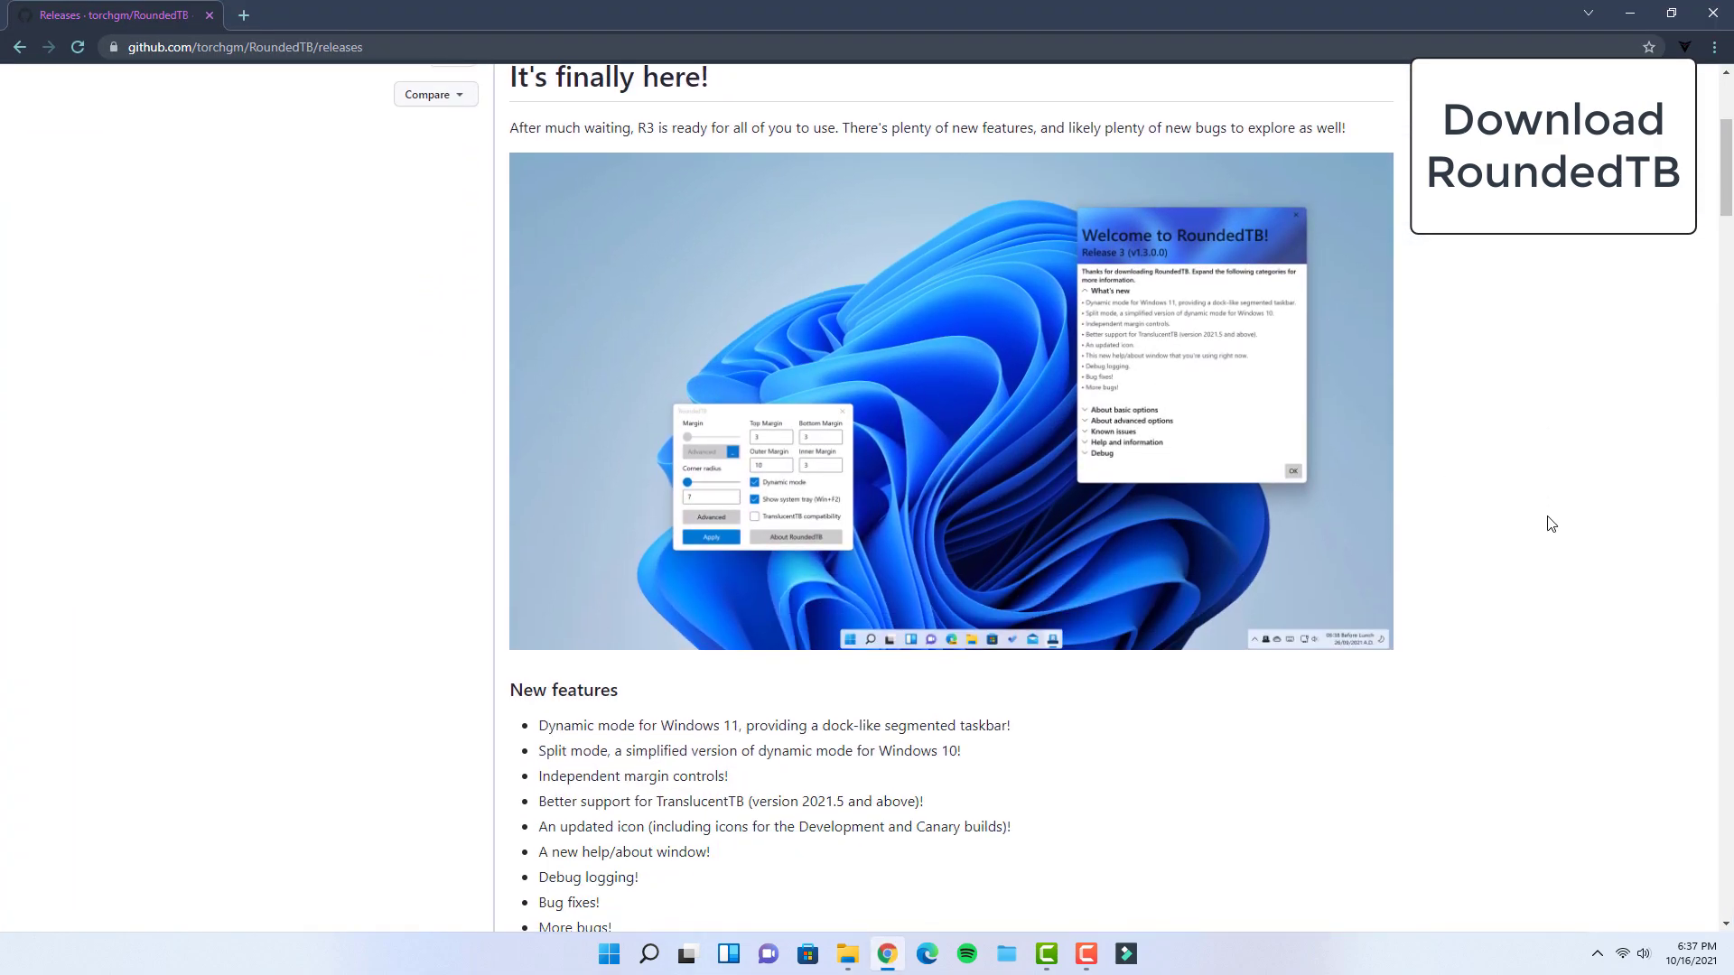
scroll(1551, 525, "down", 7)
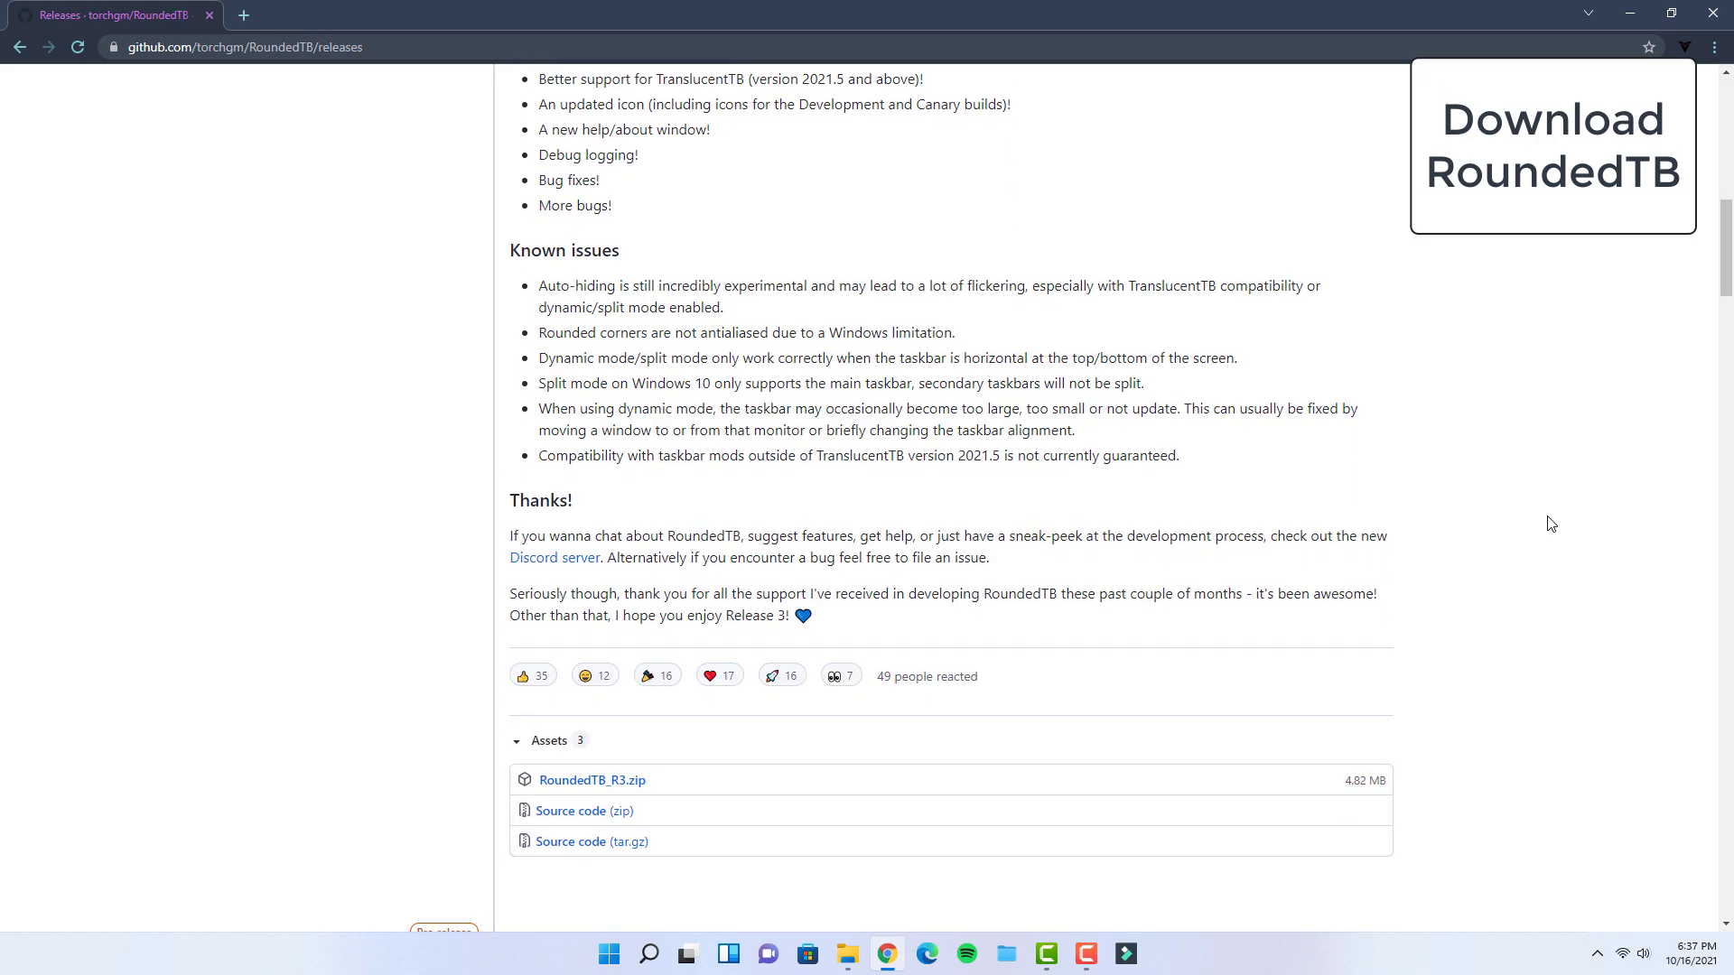
left_click(633, 785)
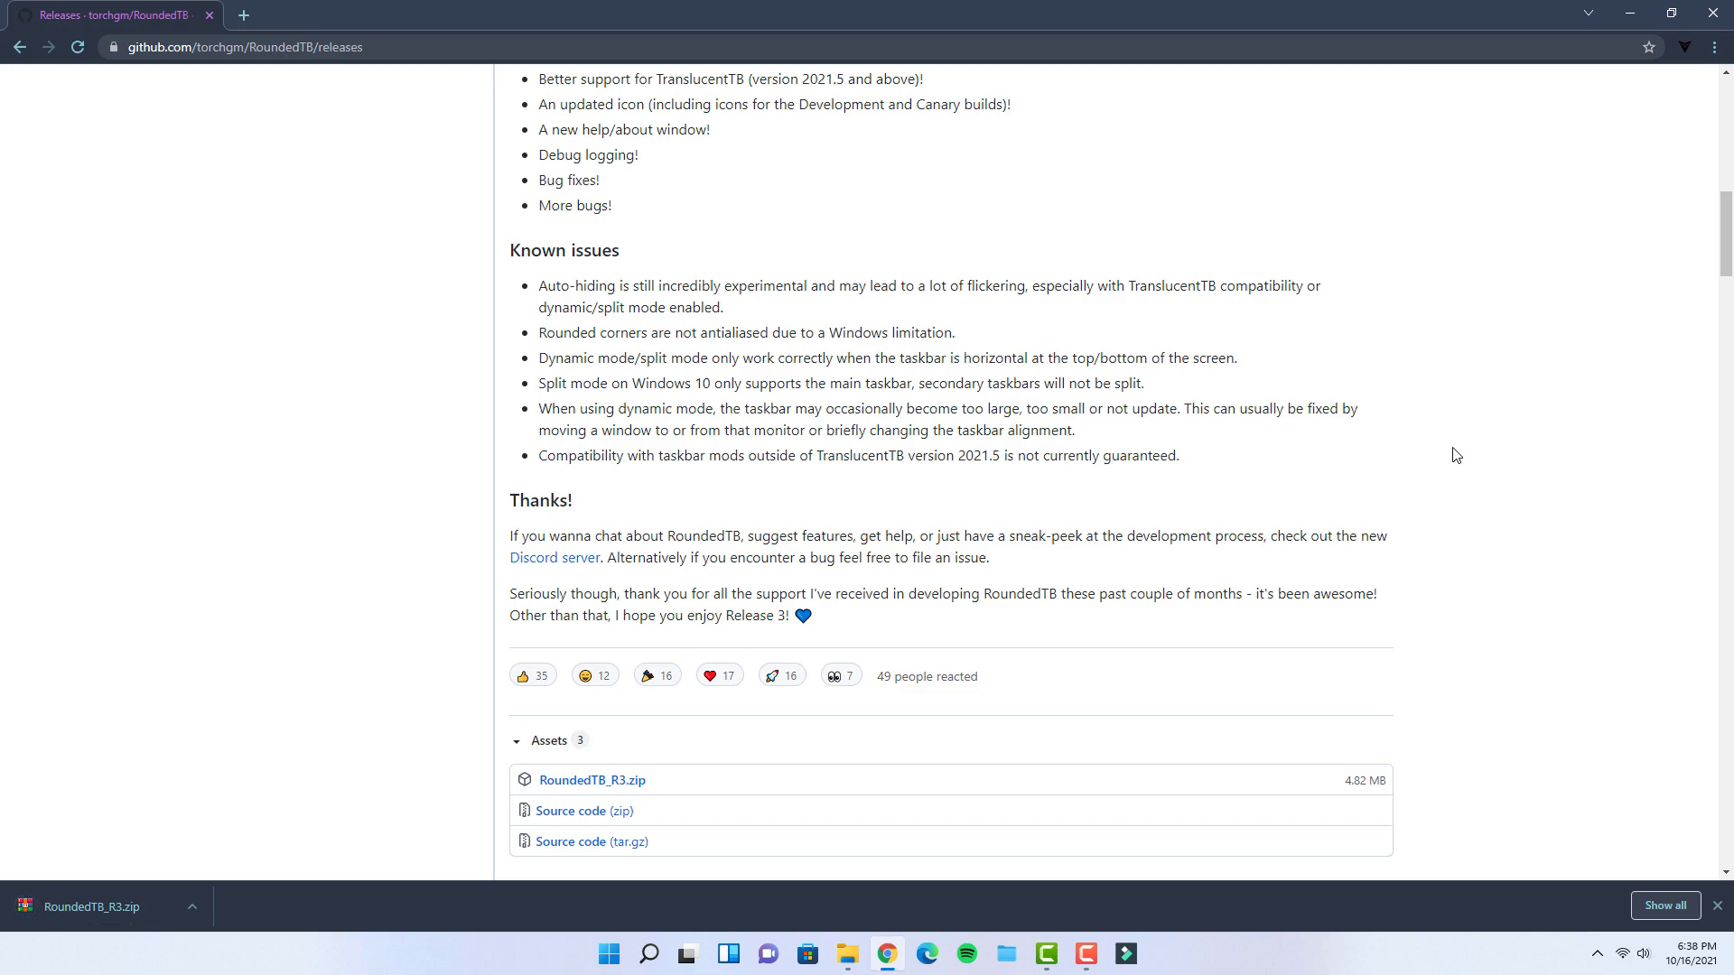
left_click(193, 906)
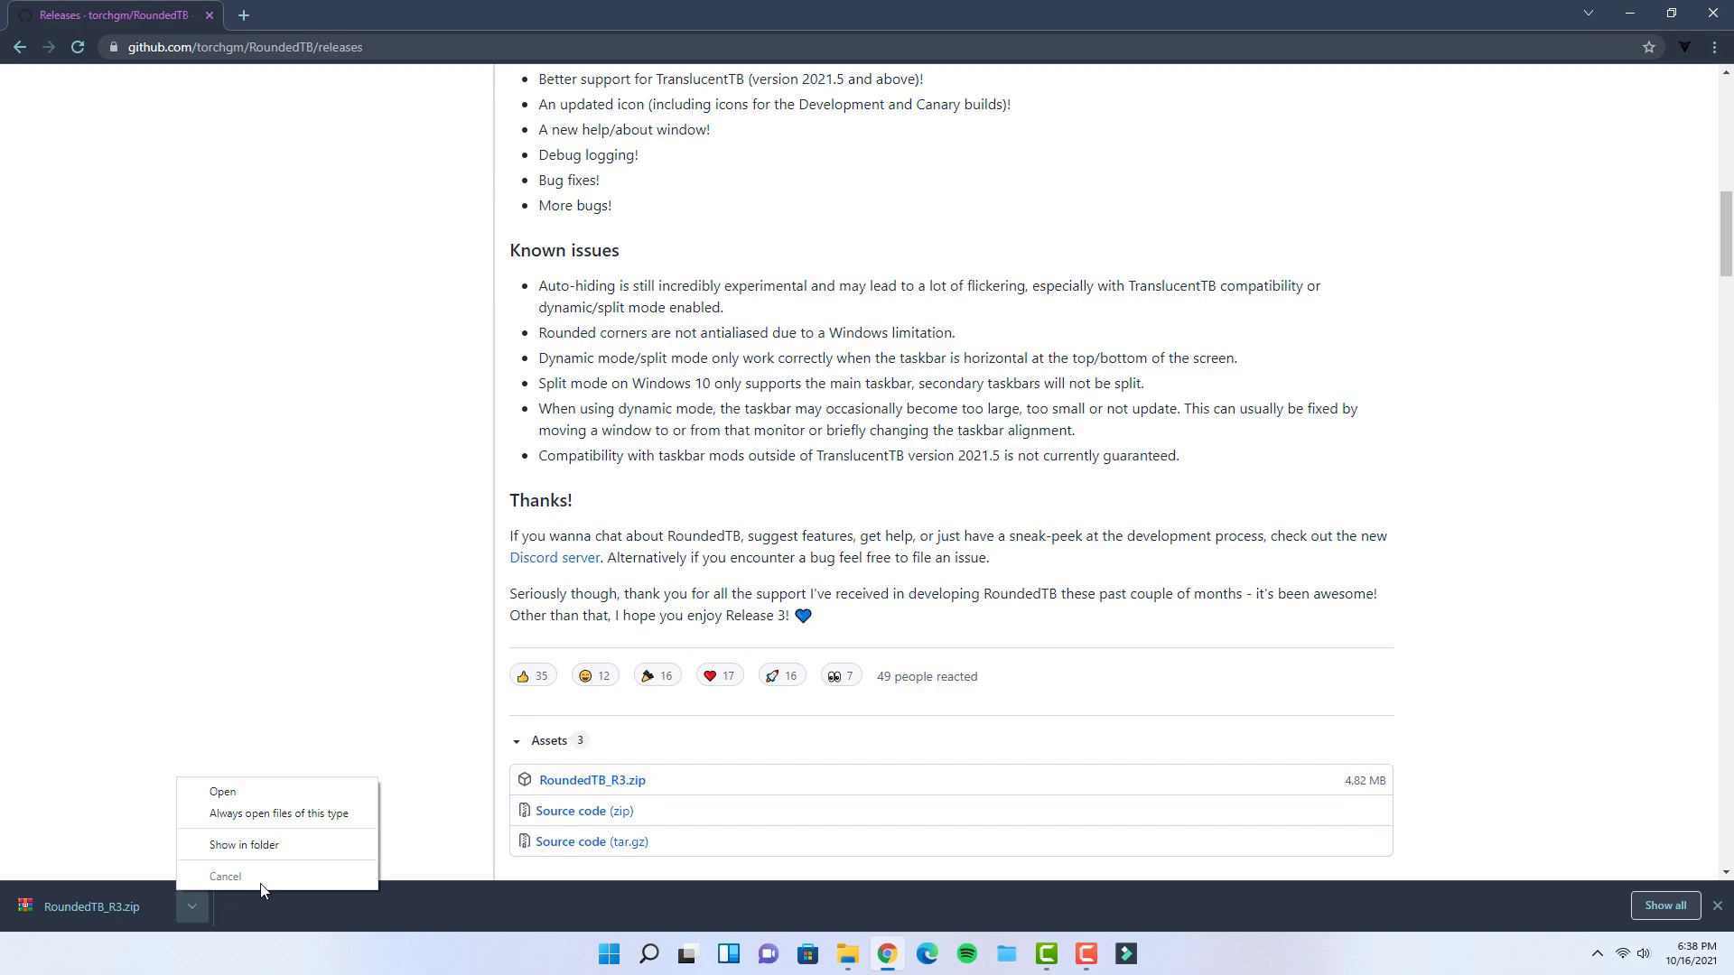
left_click(301, 843)
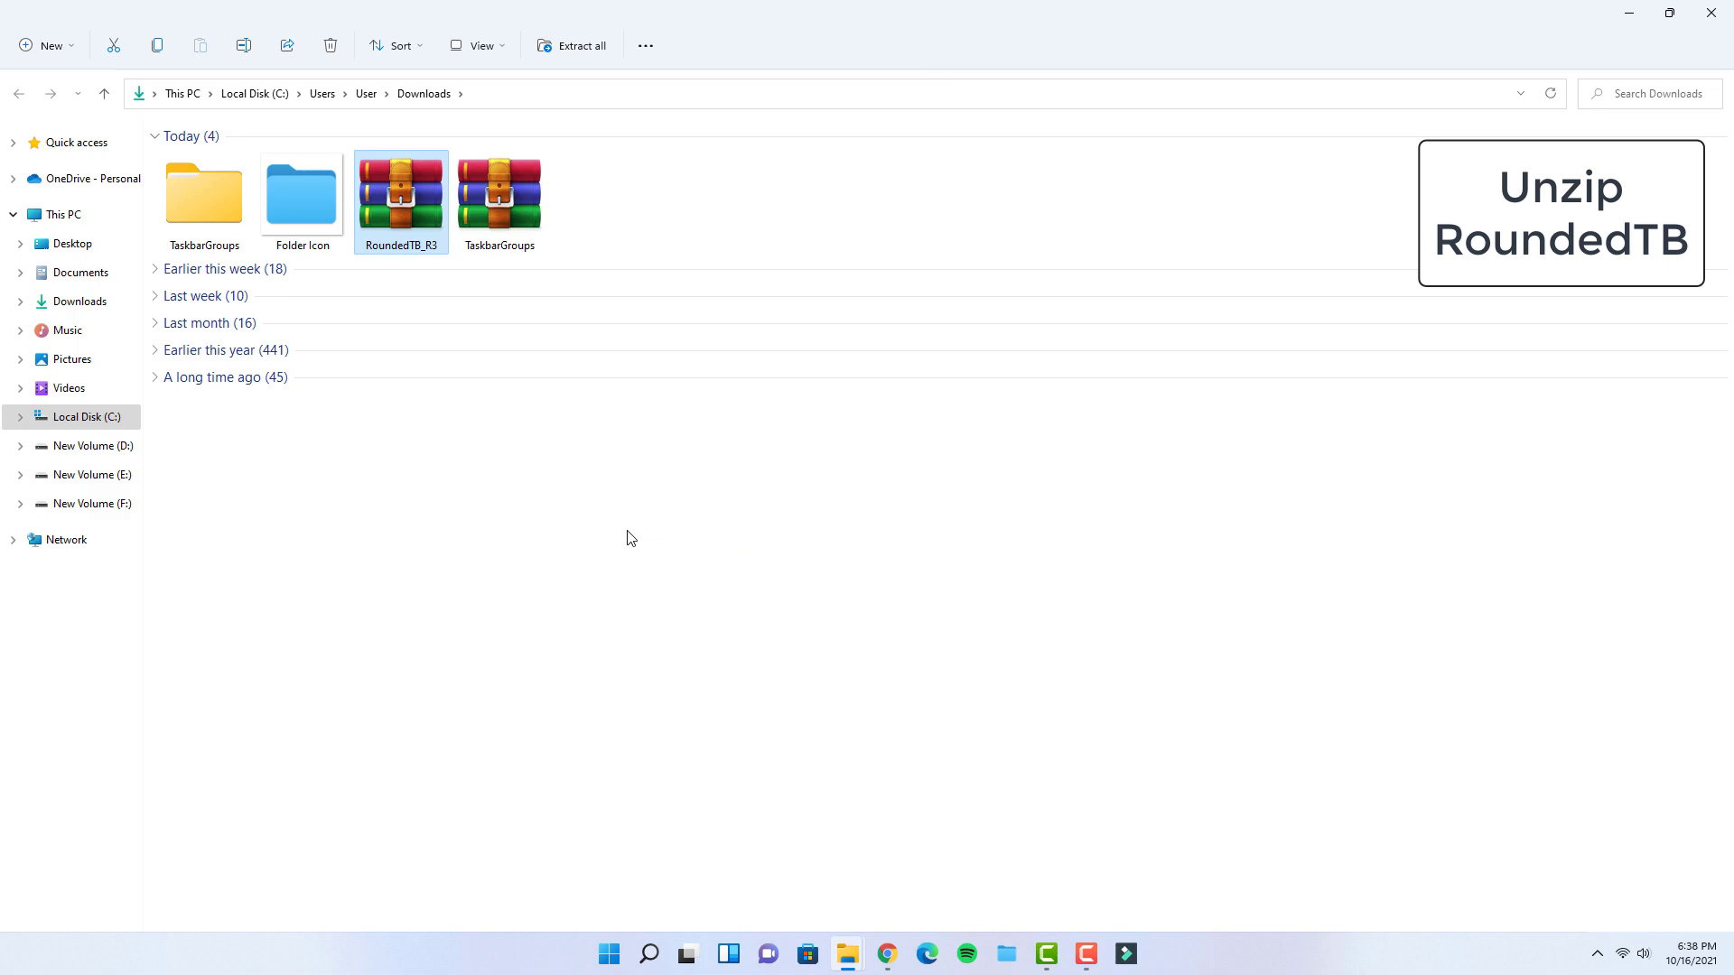
Extract the RoundedTB_R3 archive in Downloads with 7-Zip into its own RoundedTB_R3 folder.
right_click(392, 181)
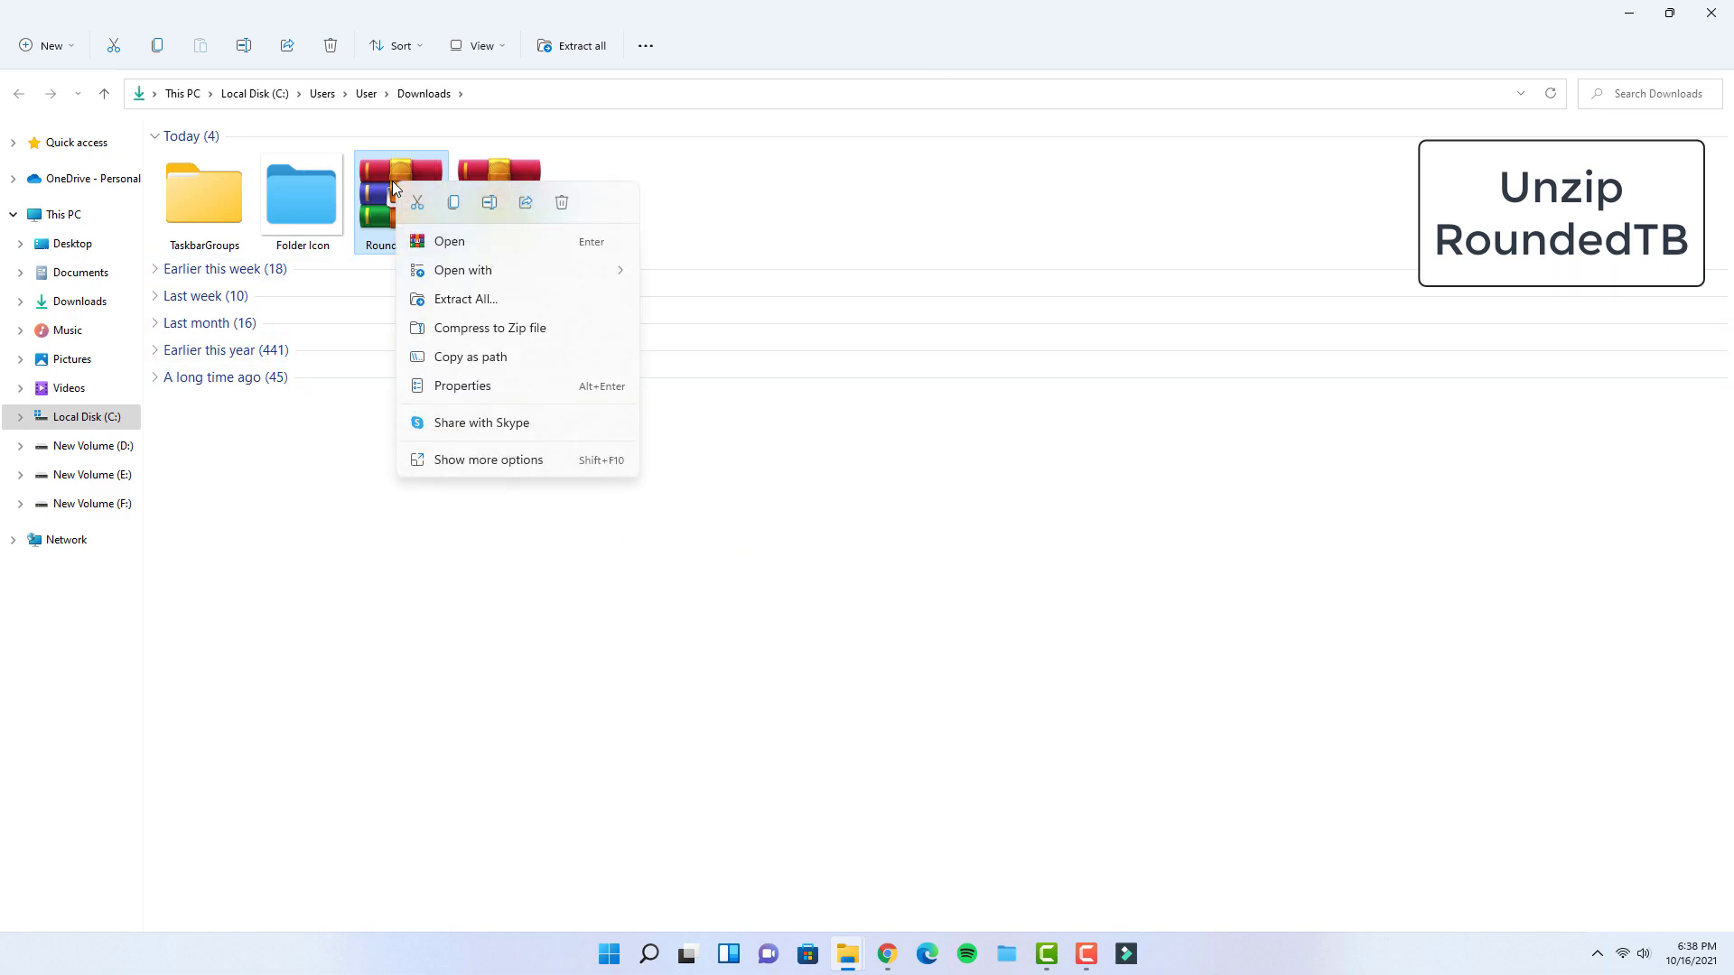
left_click(503, 461)
mouse_move(611, 603)
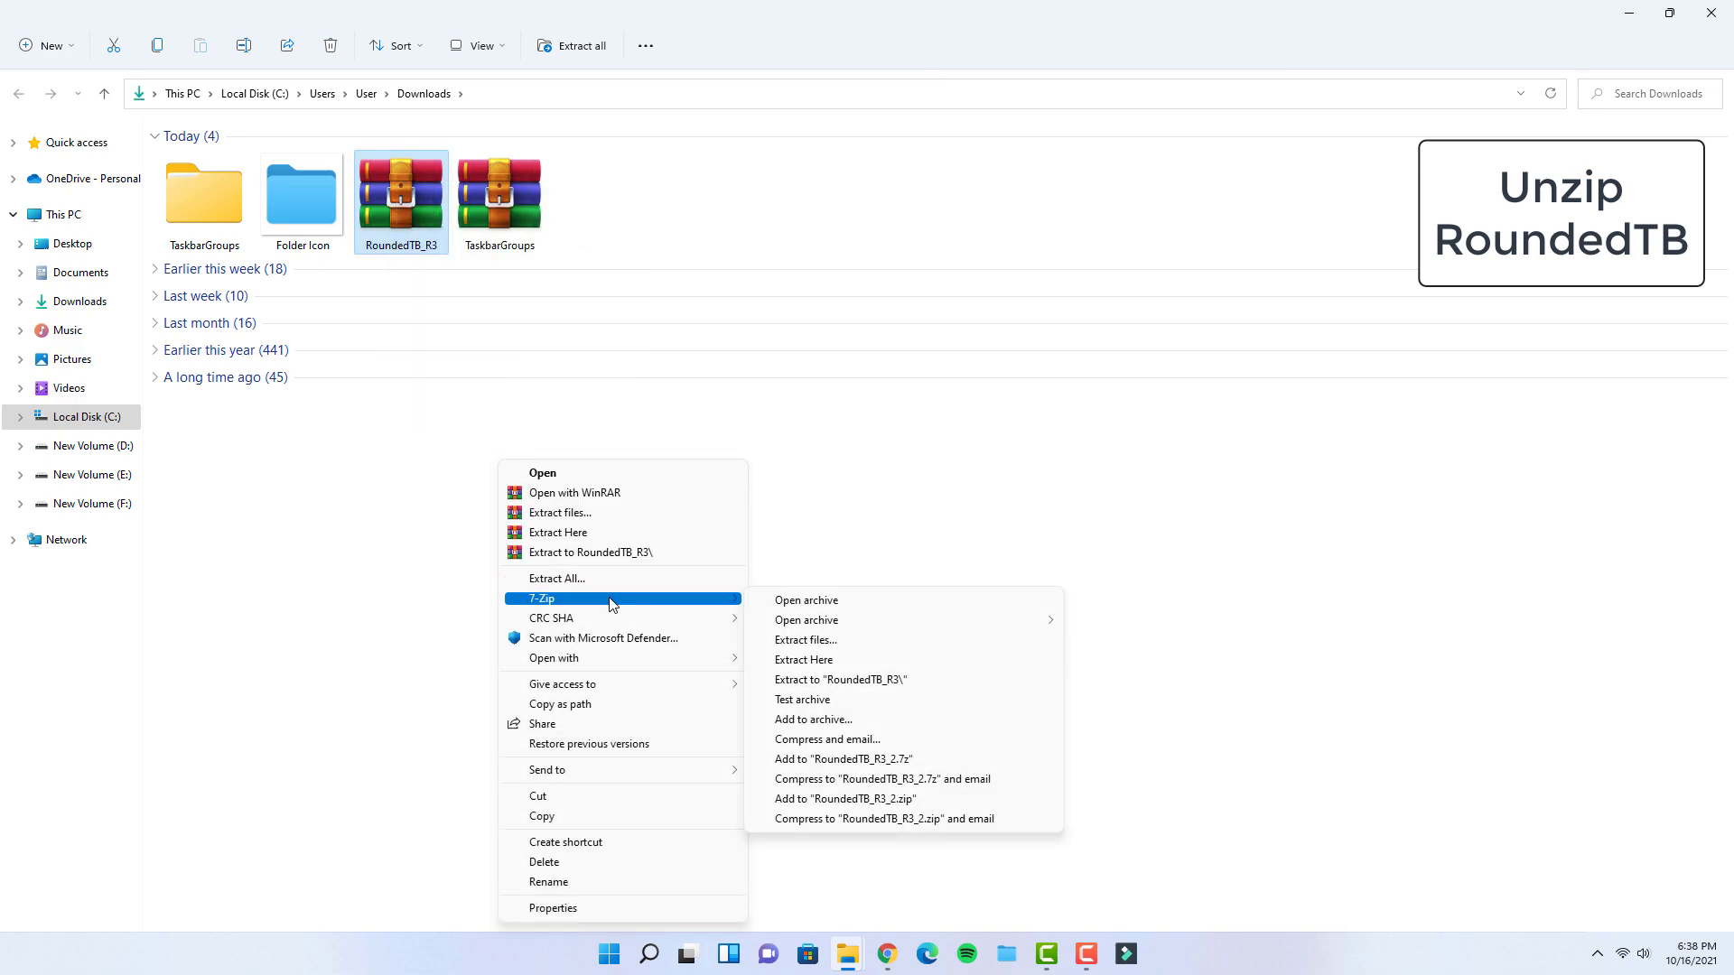
left_click(931, 683)
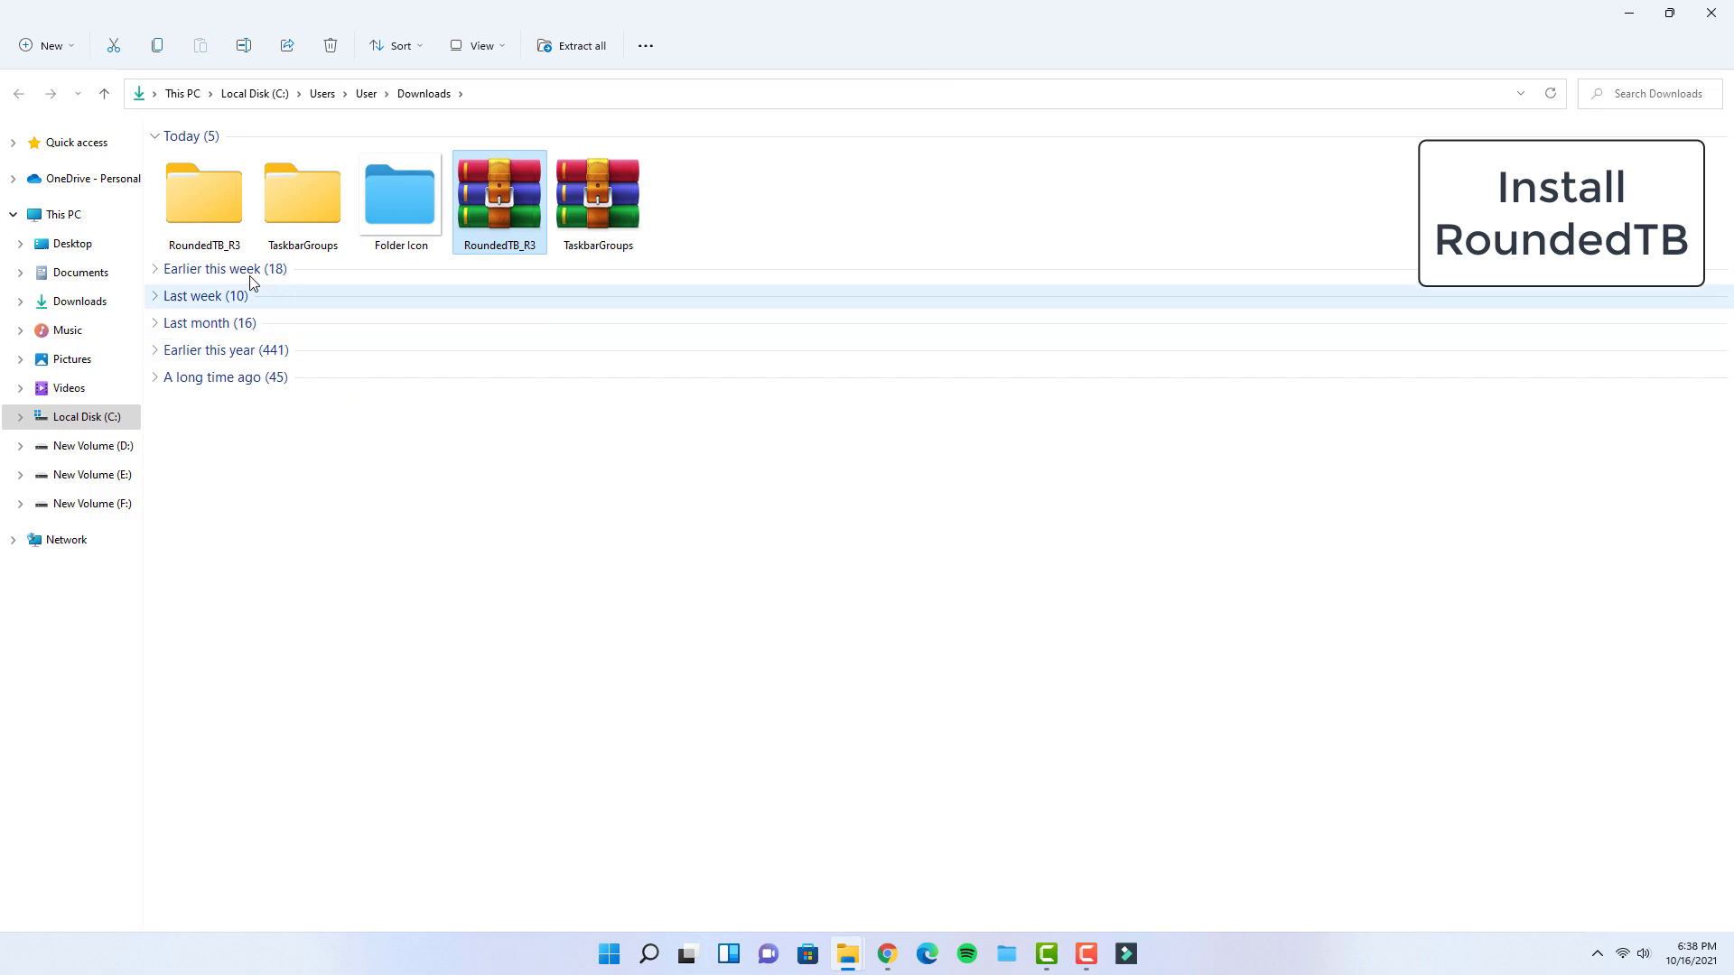
Run the RoundedTB application from the extracted RoundedTB_R3 folder and clear the open windows off the desktop.
double_click(204, 217)
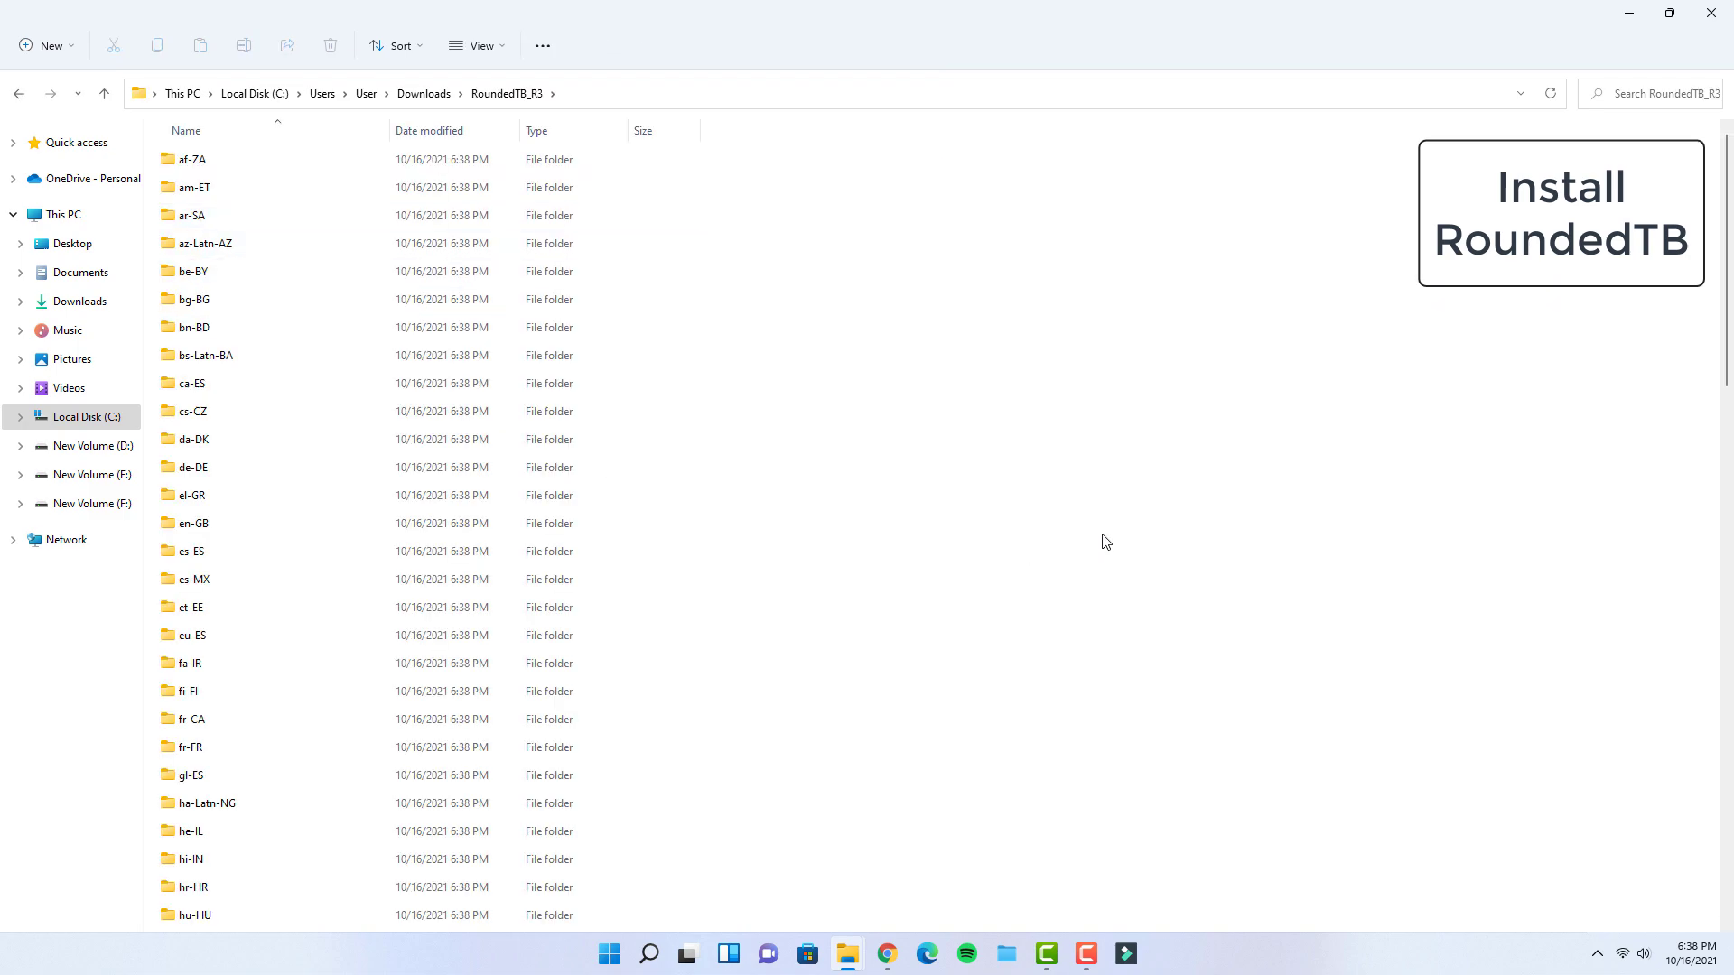
scroll(1271, 439, "down", 4)
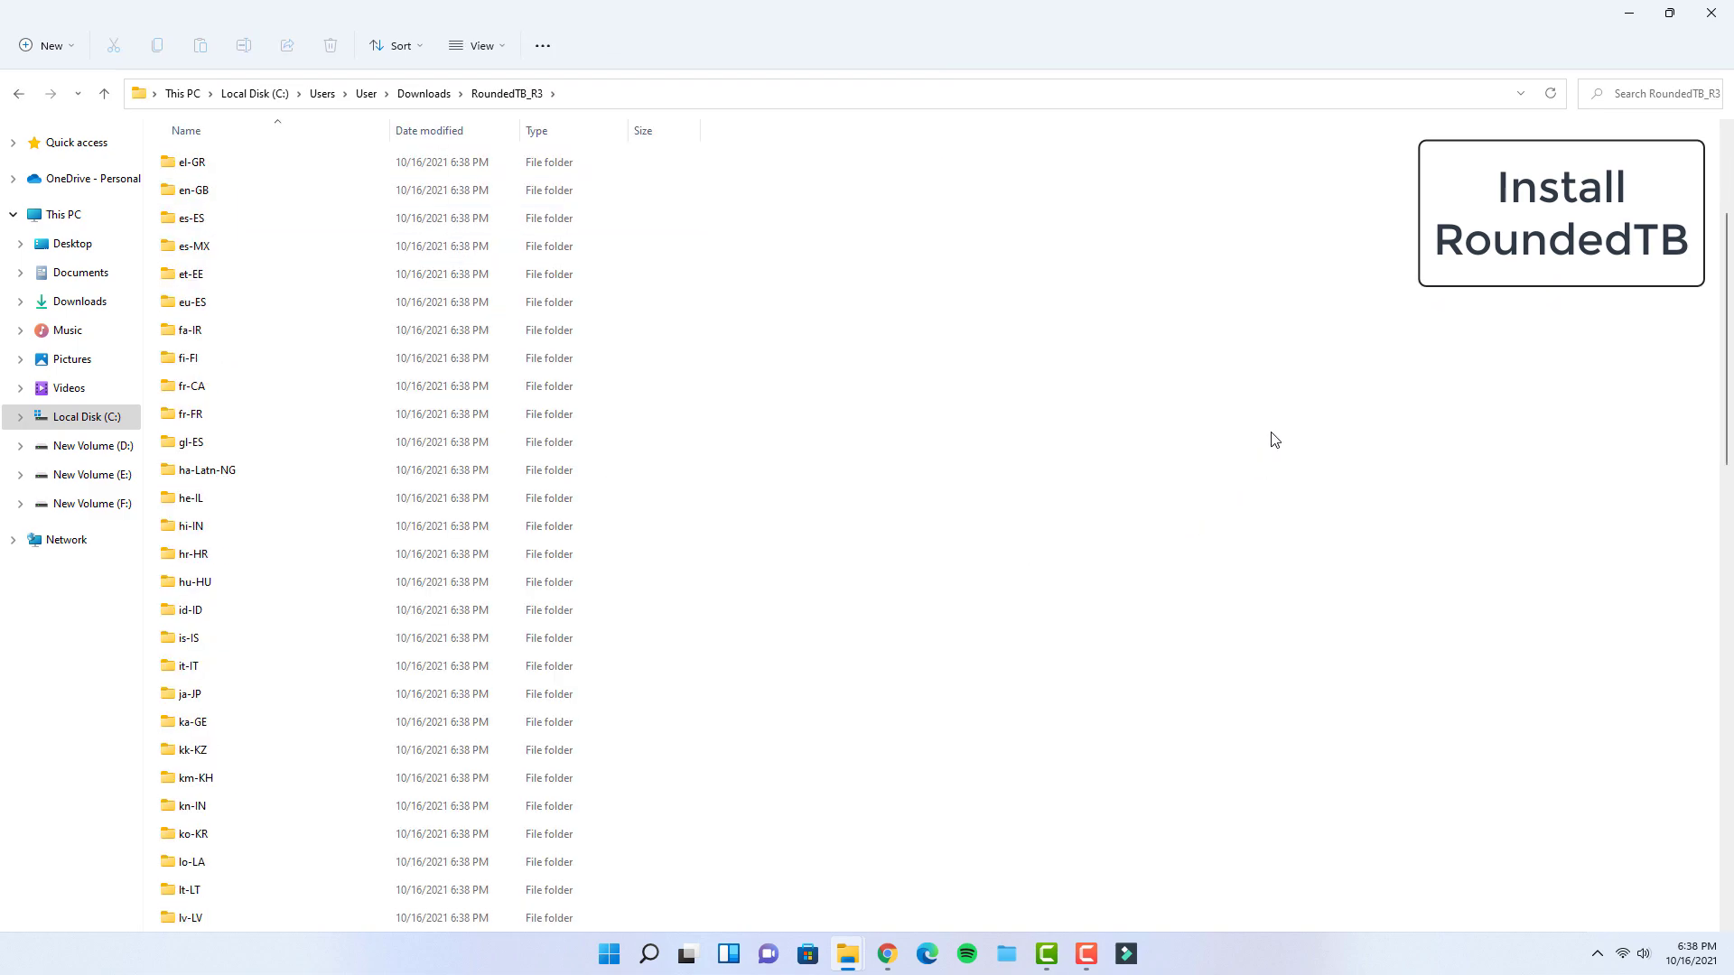
scroll(1274, 440, "down", 15)
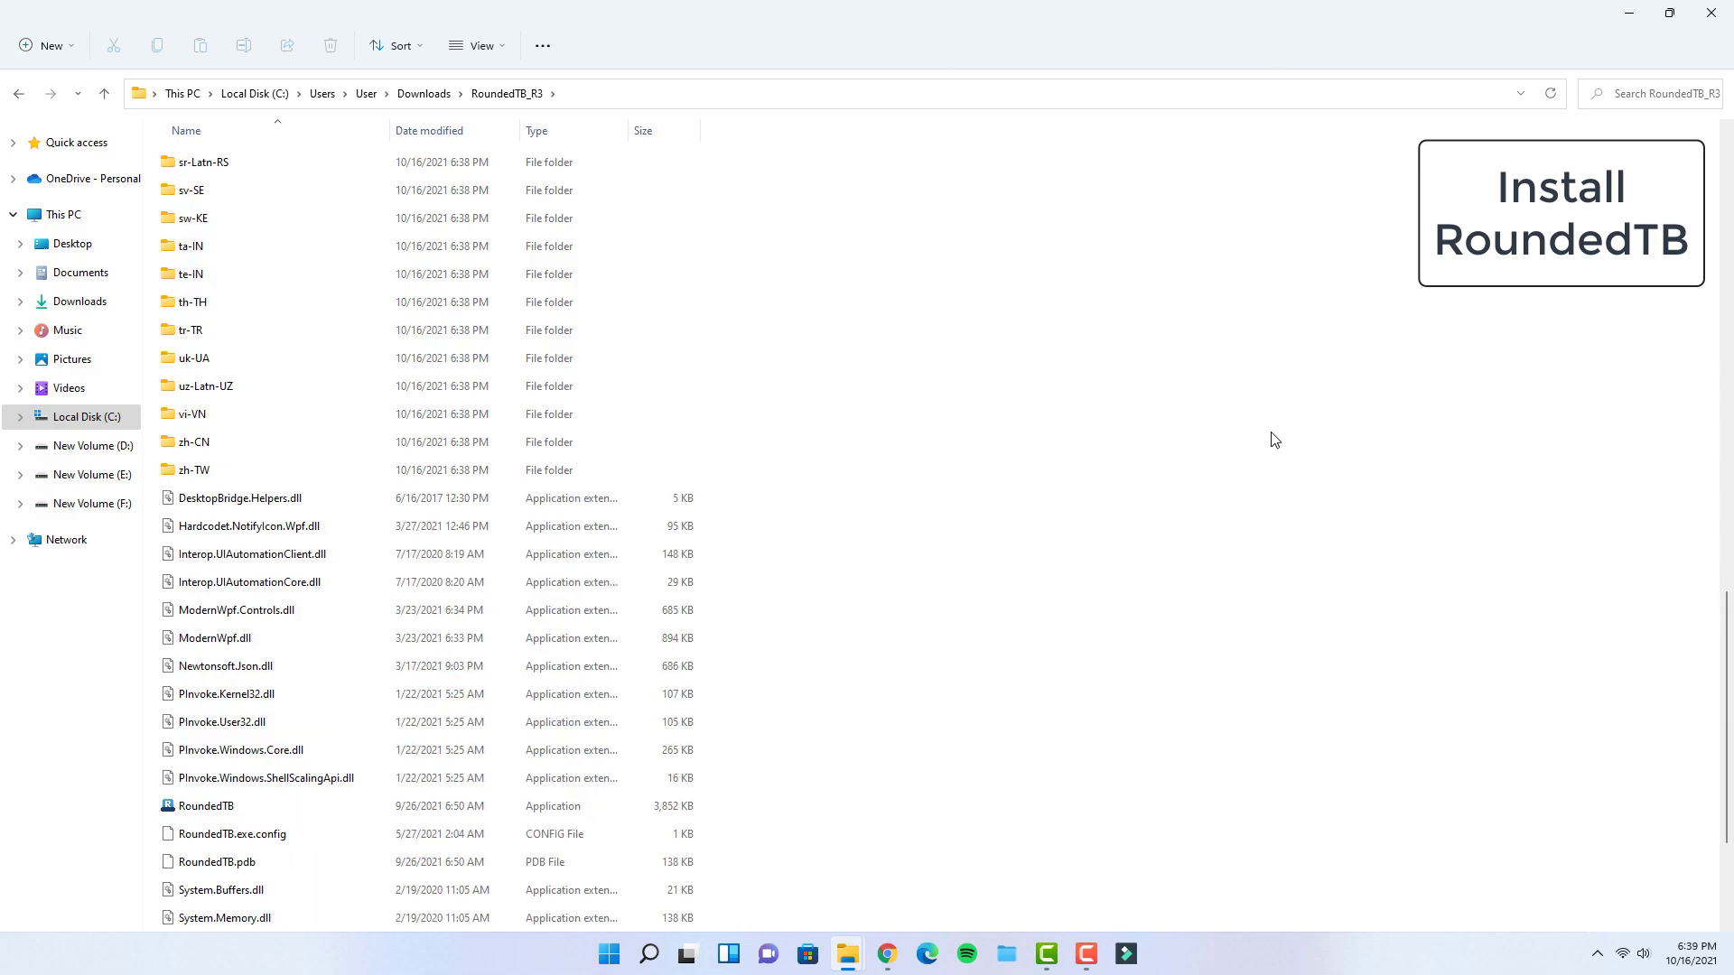
scroll(1273, 440, "down", 2)
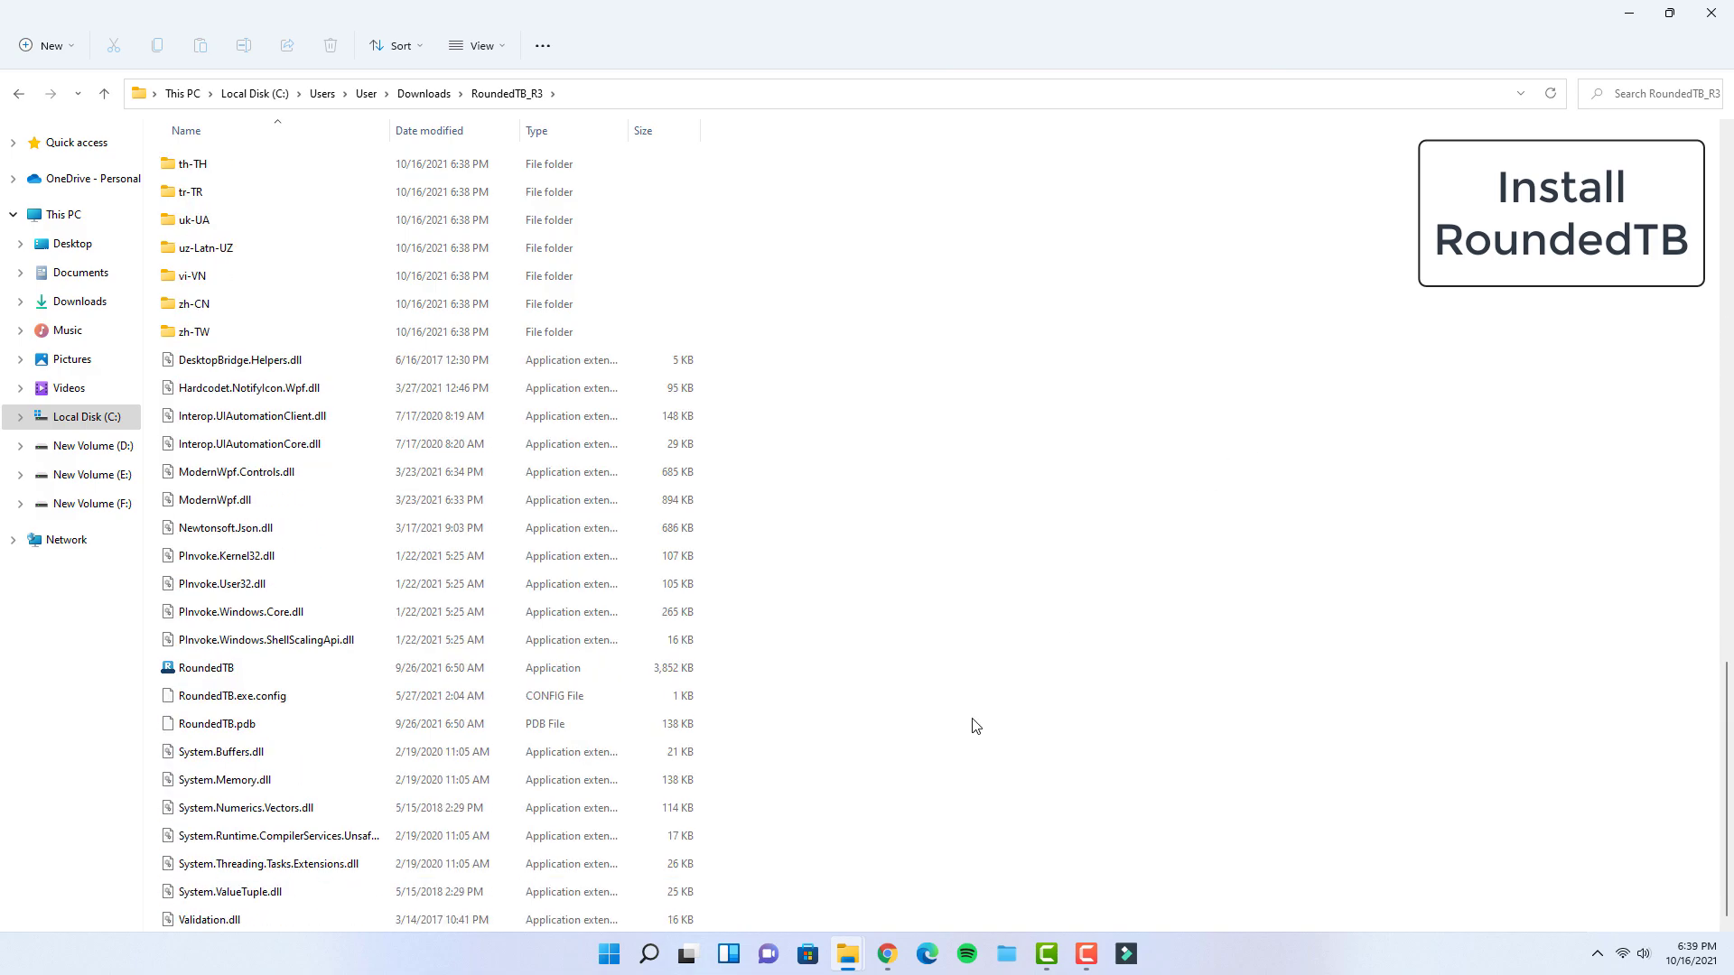
double_click(246, 673)
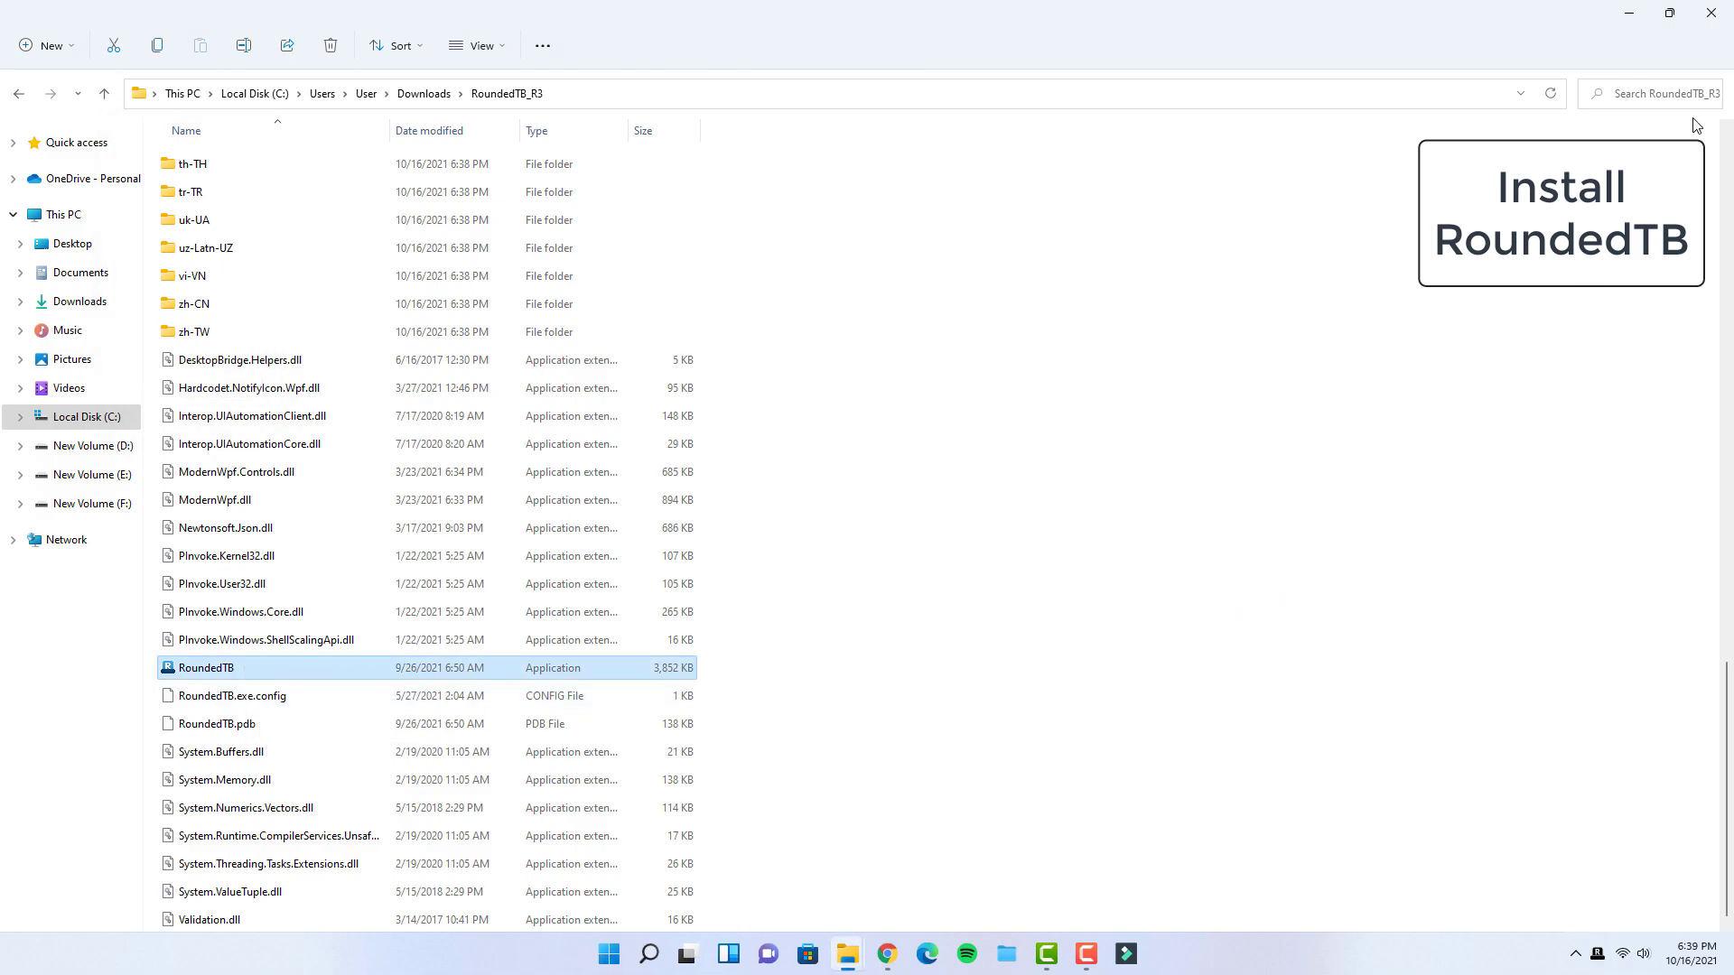
left_click(1711, 13)
left_click(1634, 12)
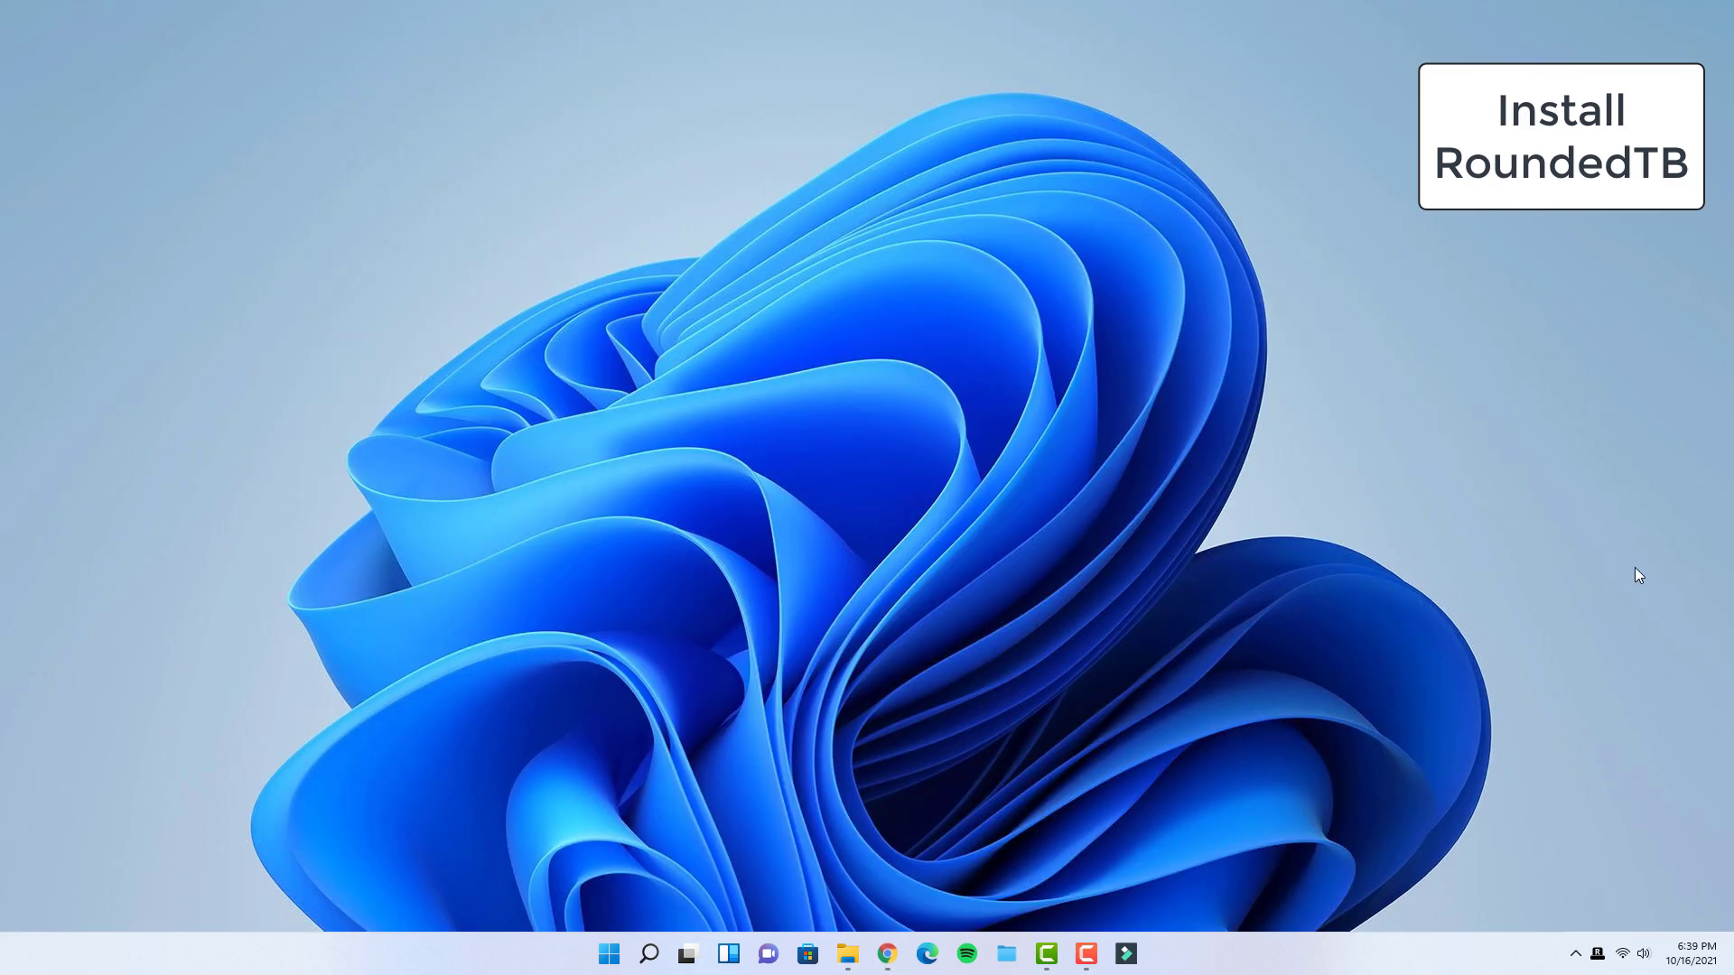
Show the RoundedTB settings window from its system tray entry and expand the advanced options.
right_click(1599, 955)
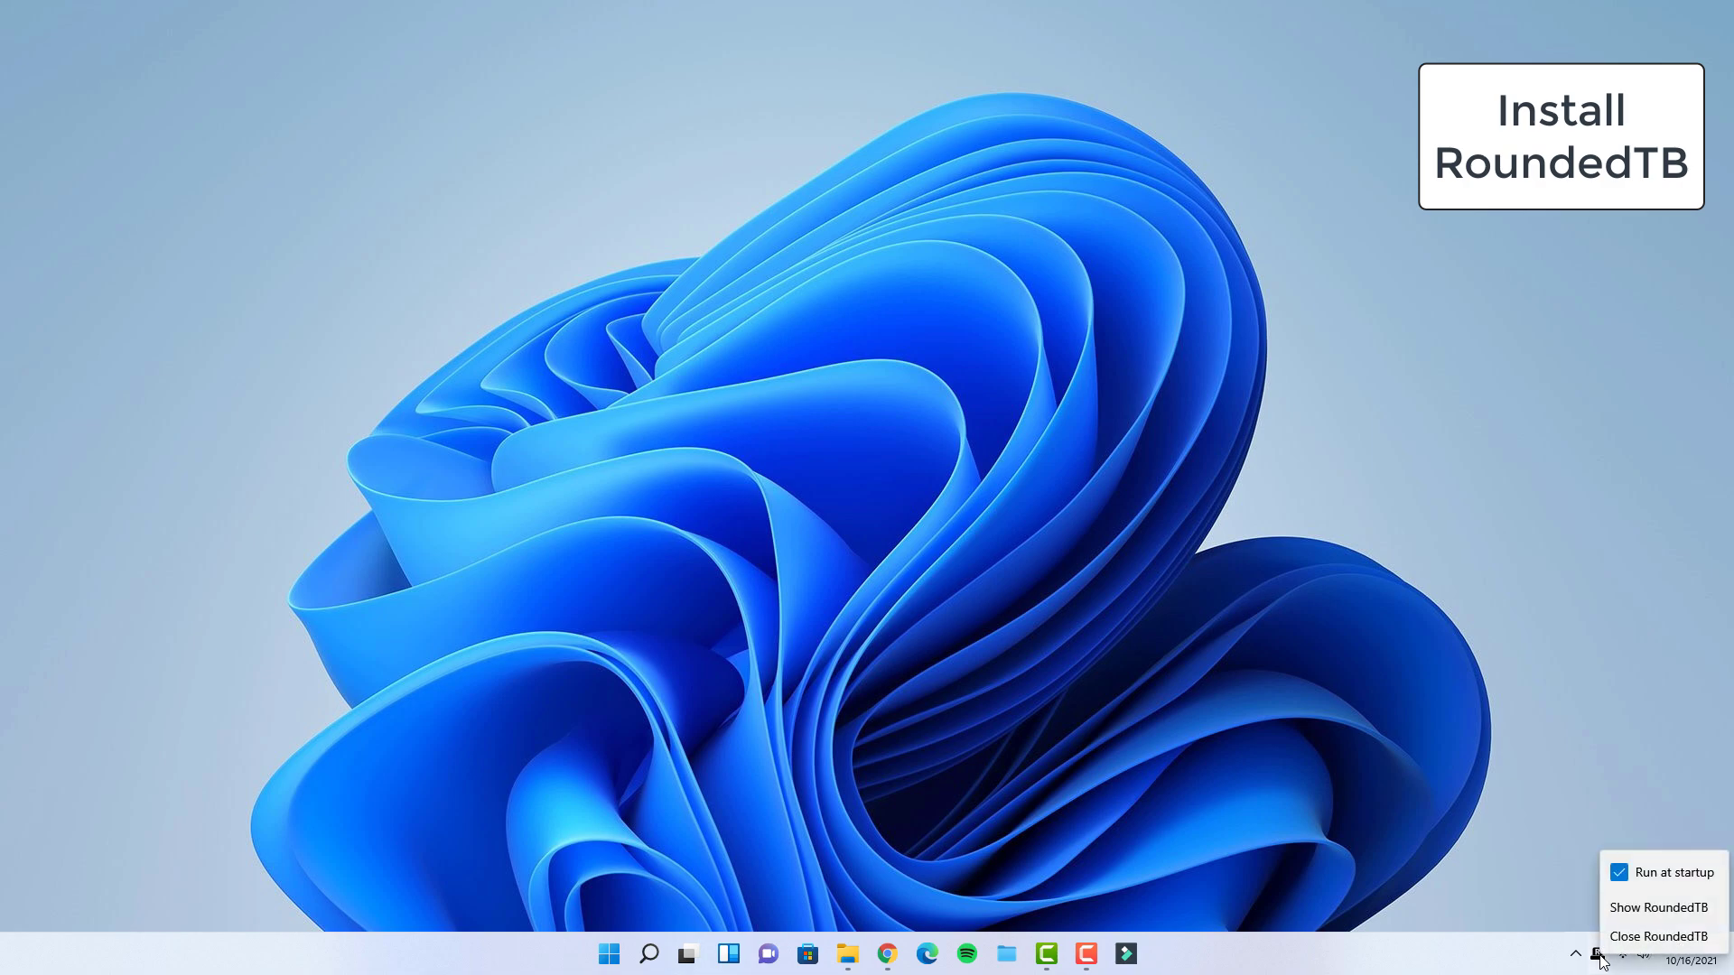
left_click(1667, 909)
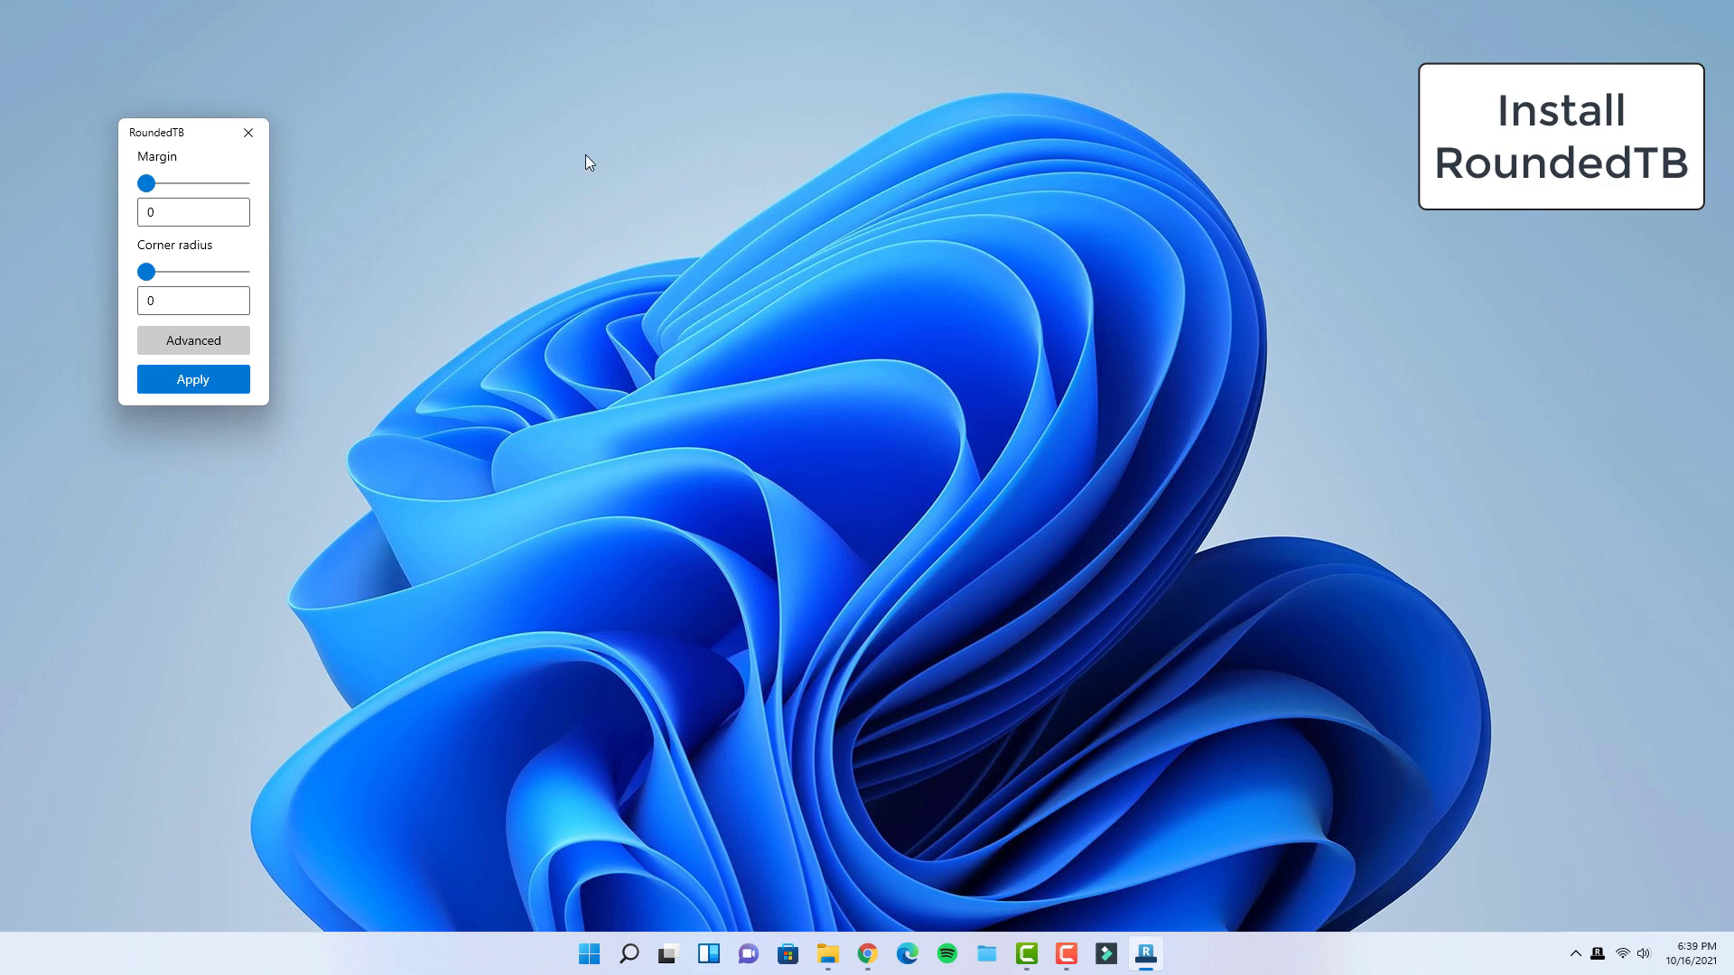
left_click(222, 340)
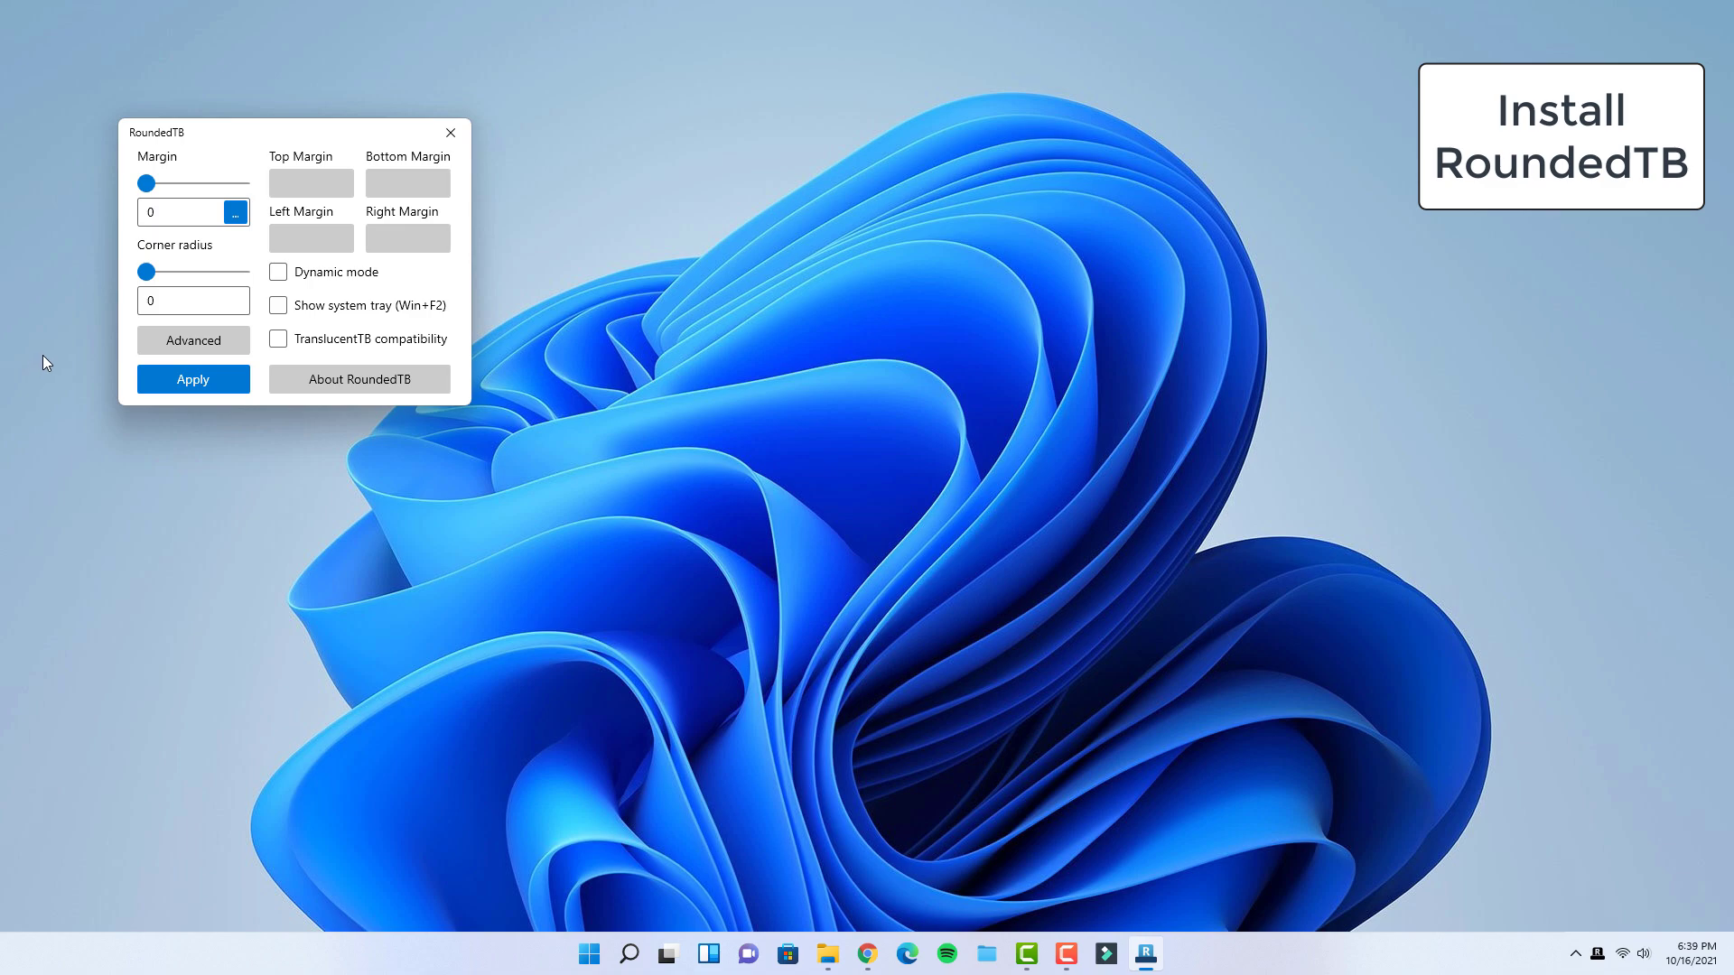
Set the taskbar margin to 4 and corner radius to 11, enable Dynamic mode, and apply the settings.
left_click_drag(146, 184, 166, 188)
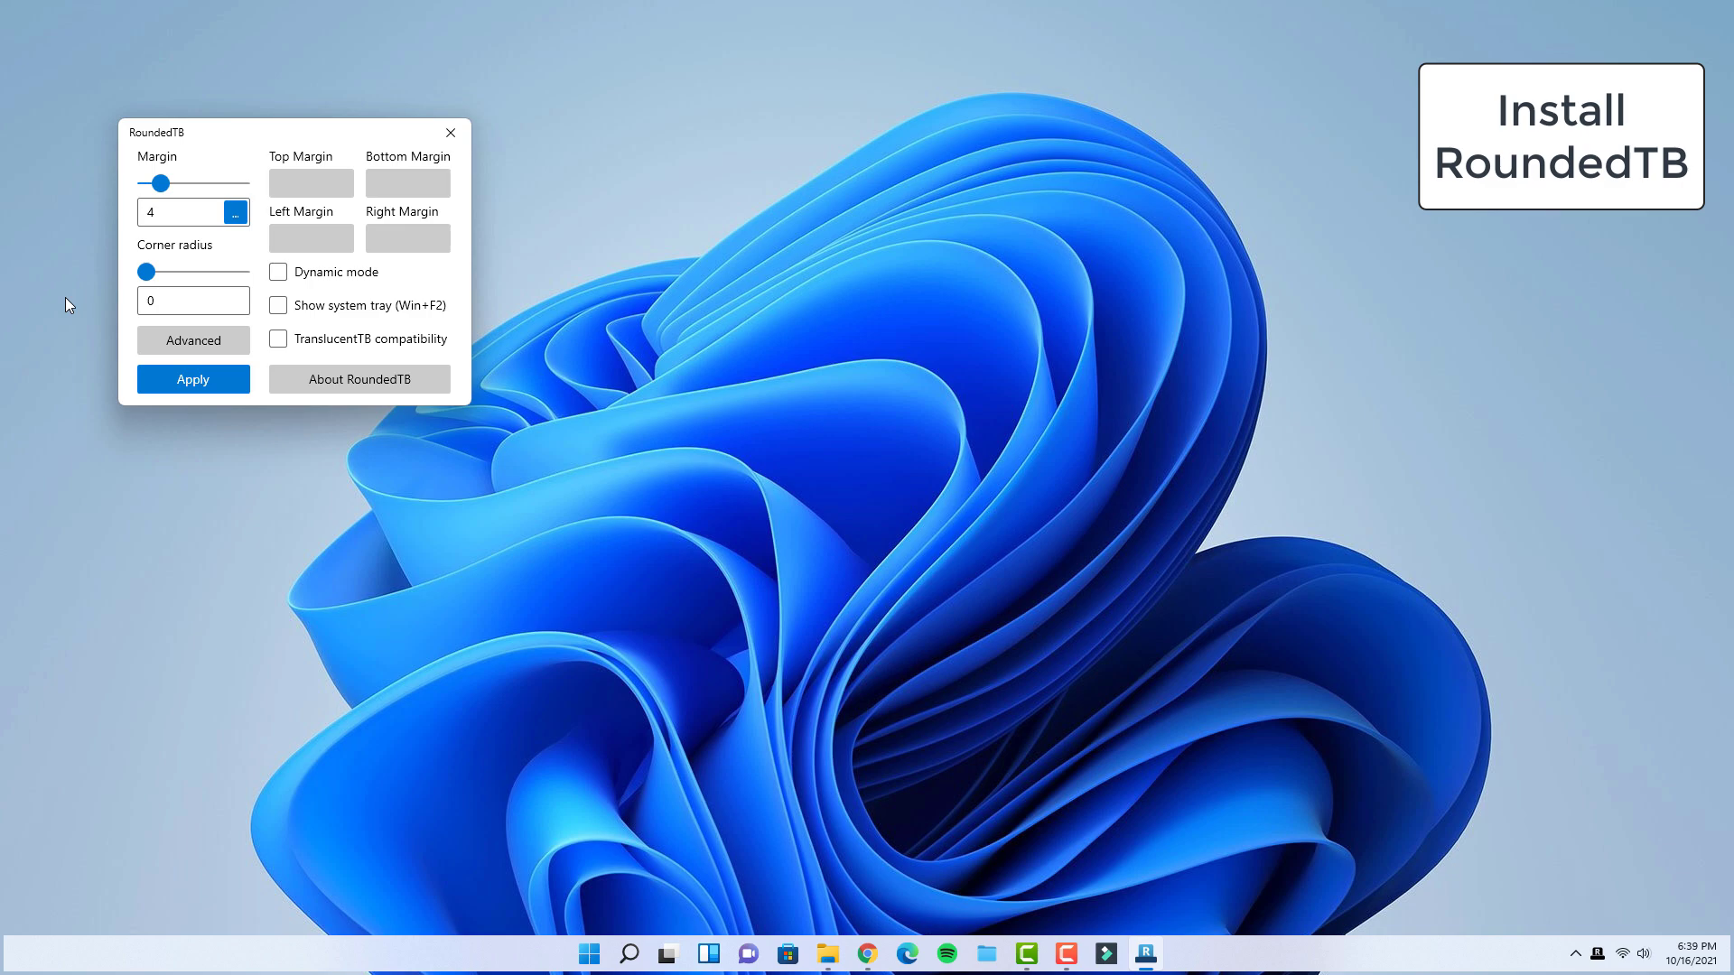
left_click_drag(149, 275, 168, 271)
left_click(279, 273)
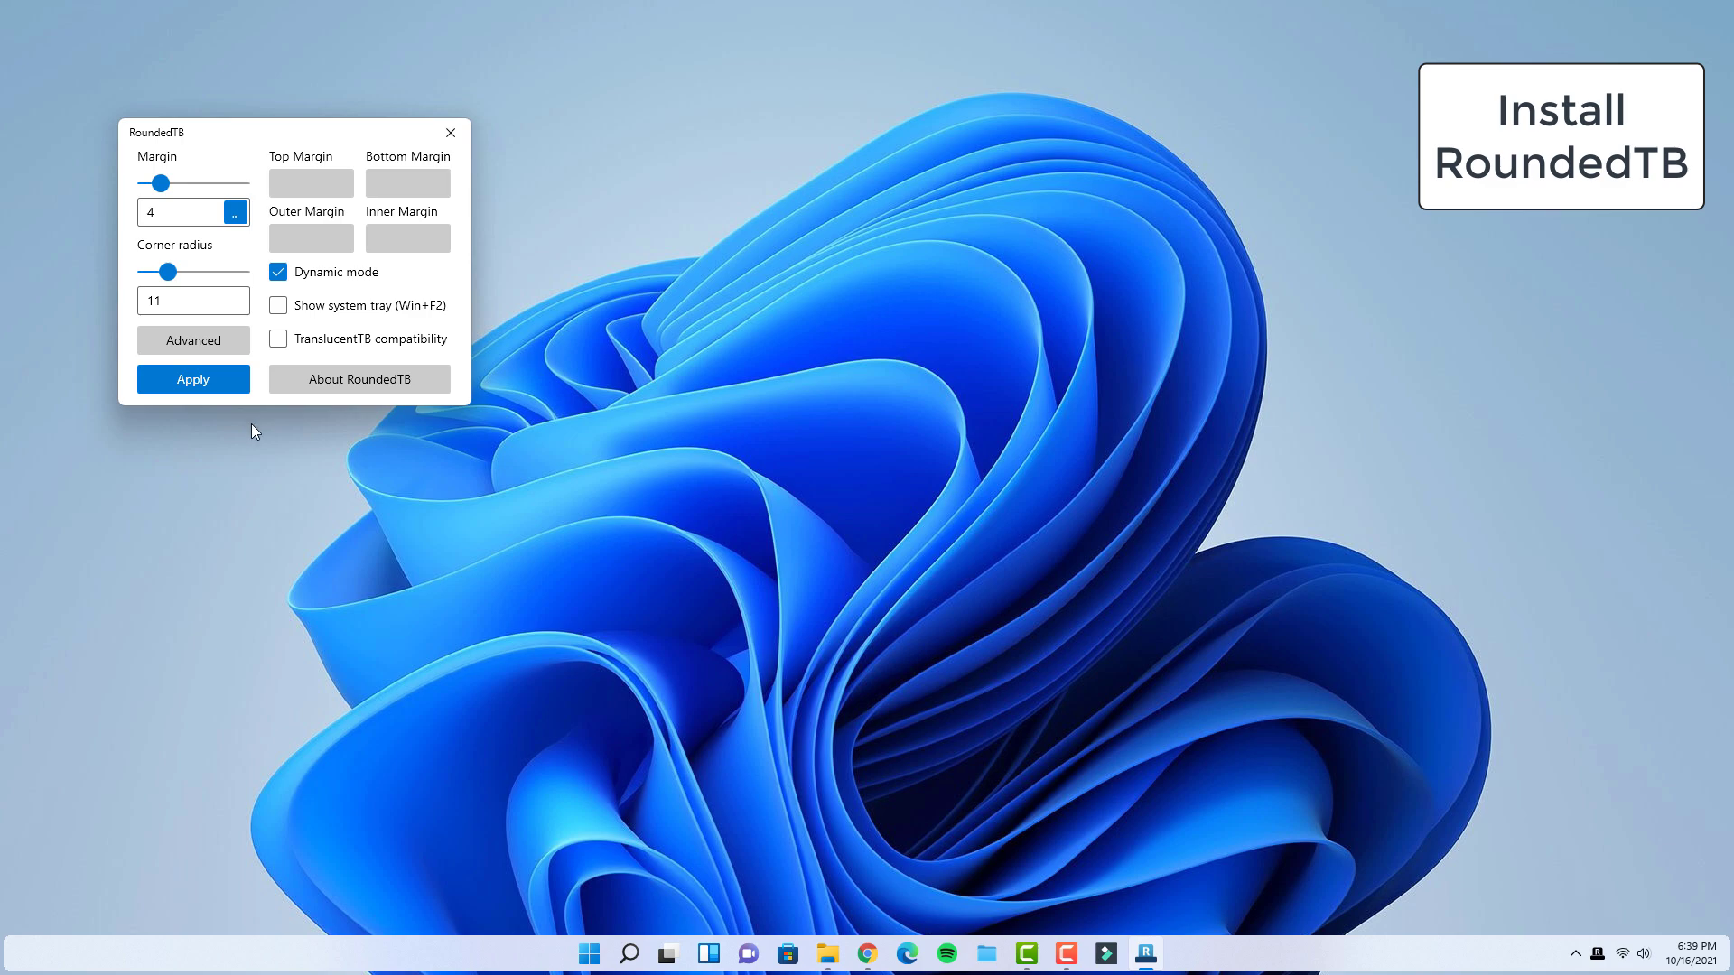
left_click(233, 385)
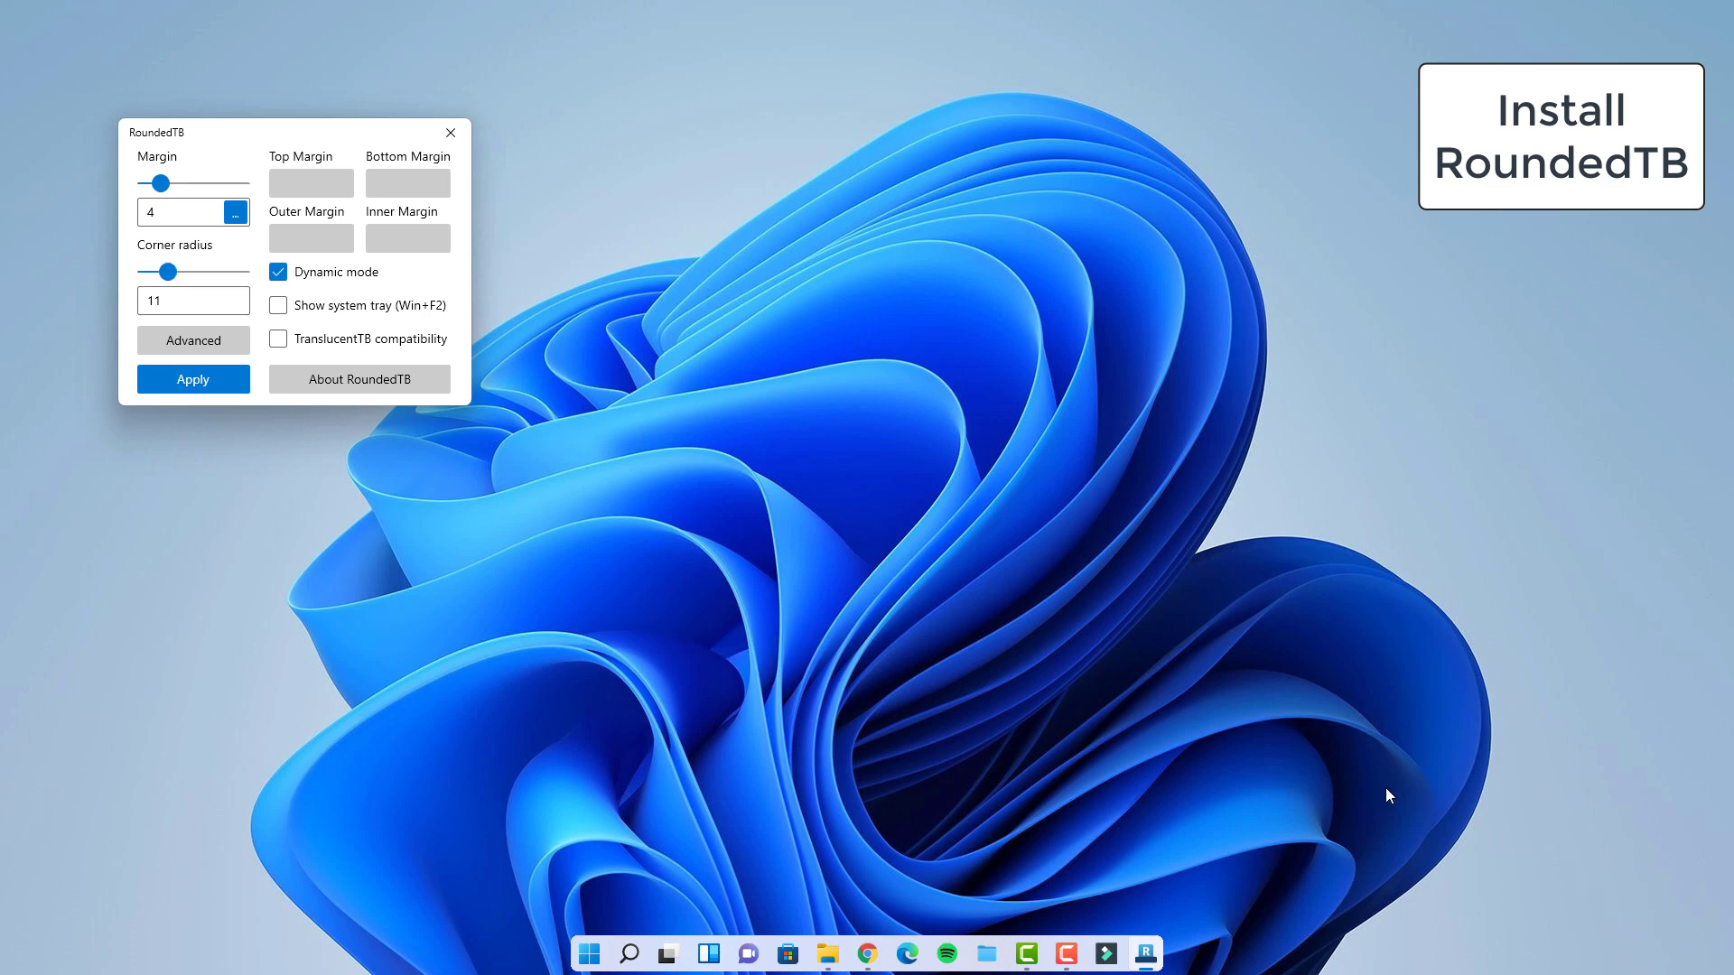
Enable Show system tray (Win+F2), apply the change, and close the RoundedTB settings window.
left_click(277, 305)
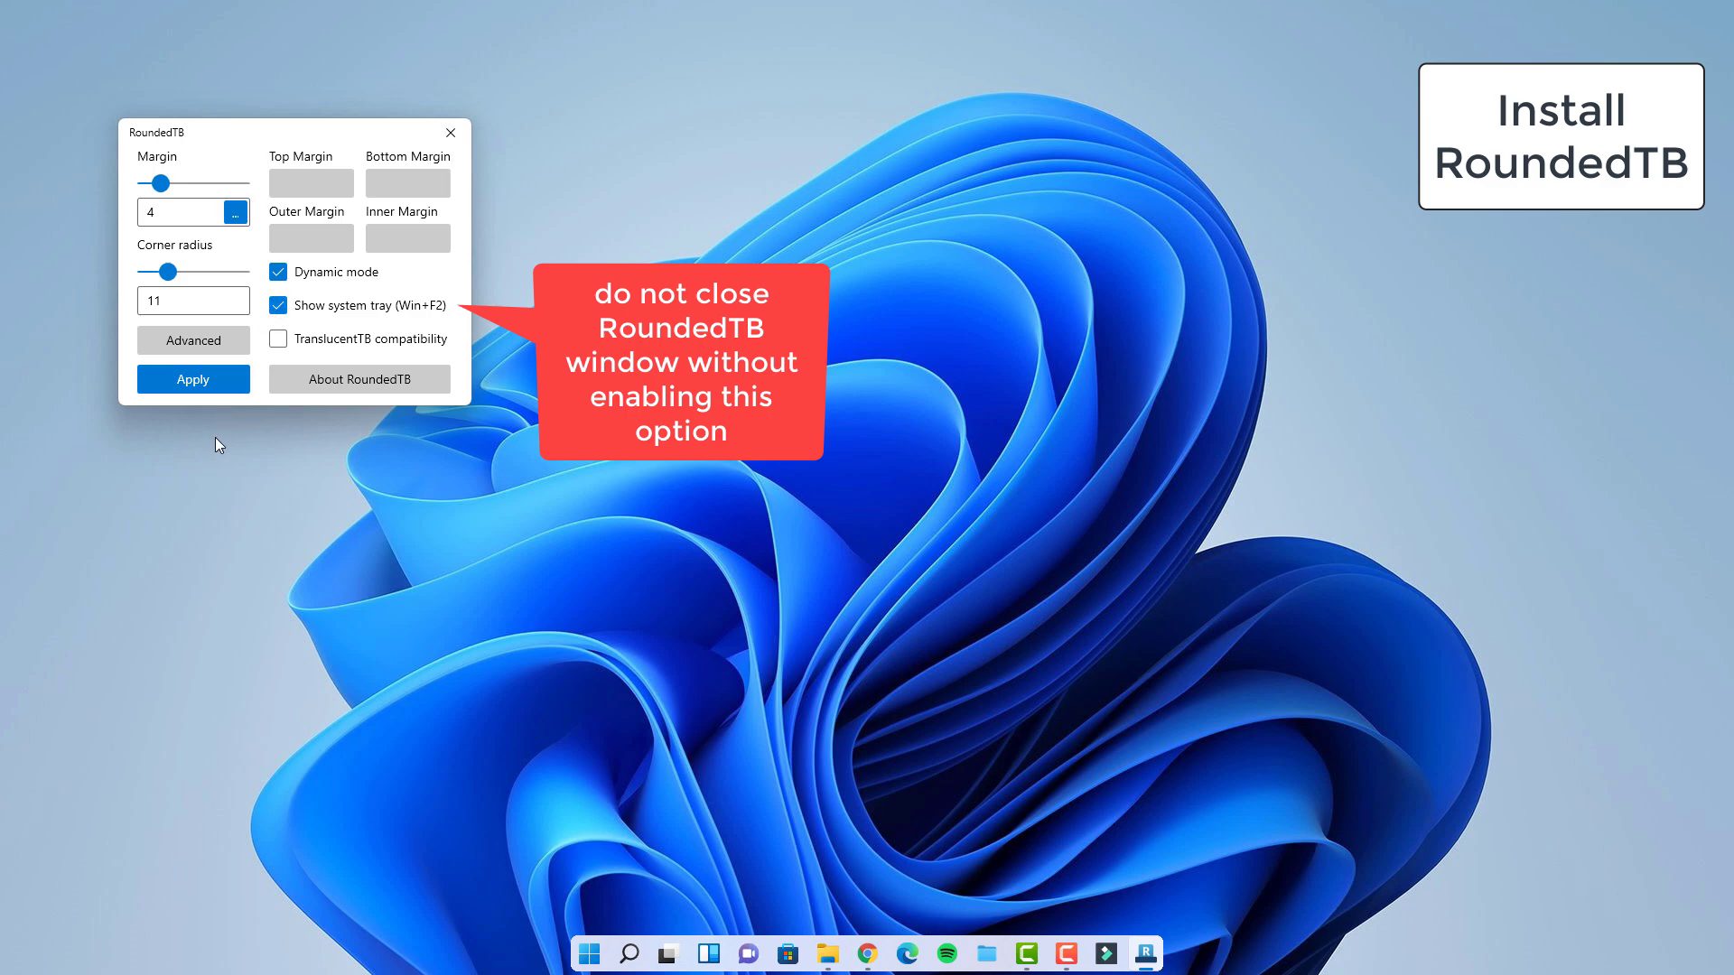
left_click(193, 383)
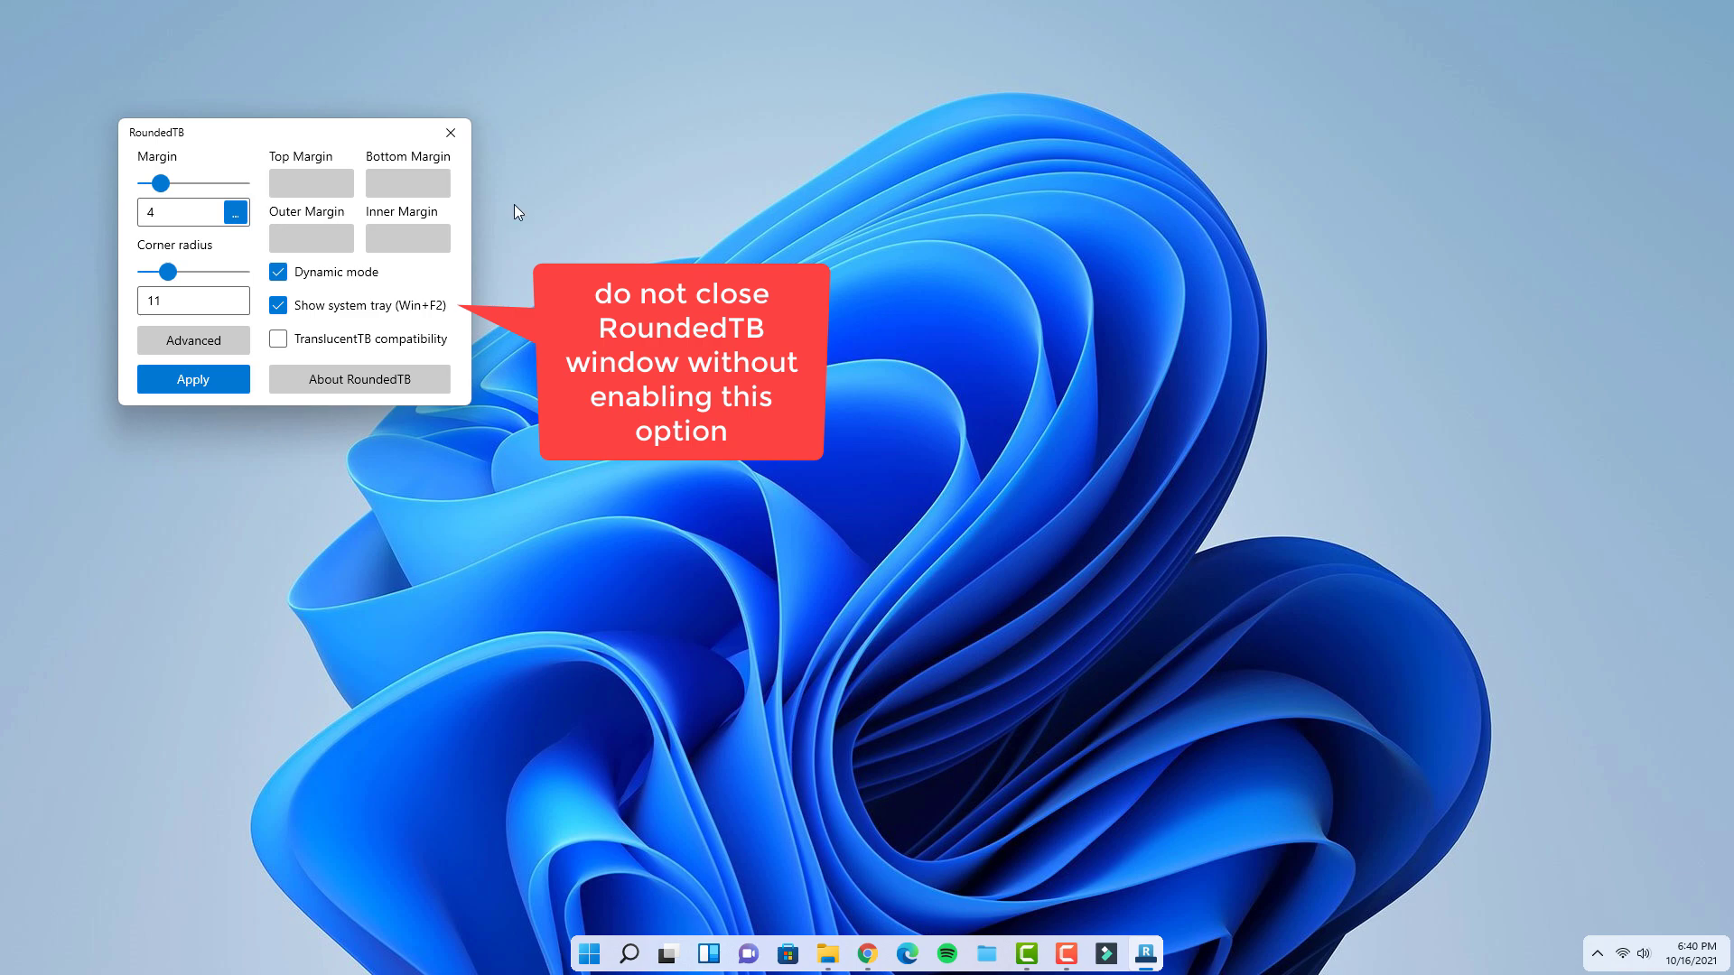
left_click(451, 134)
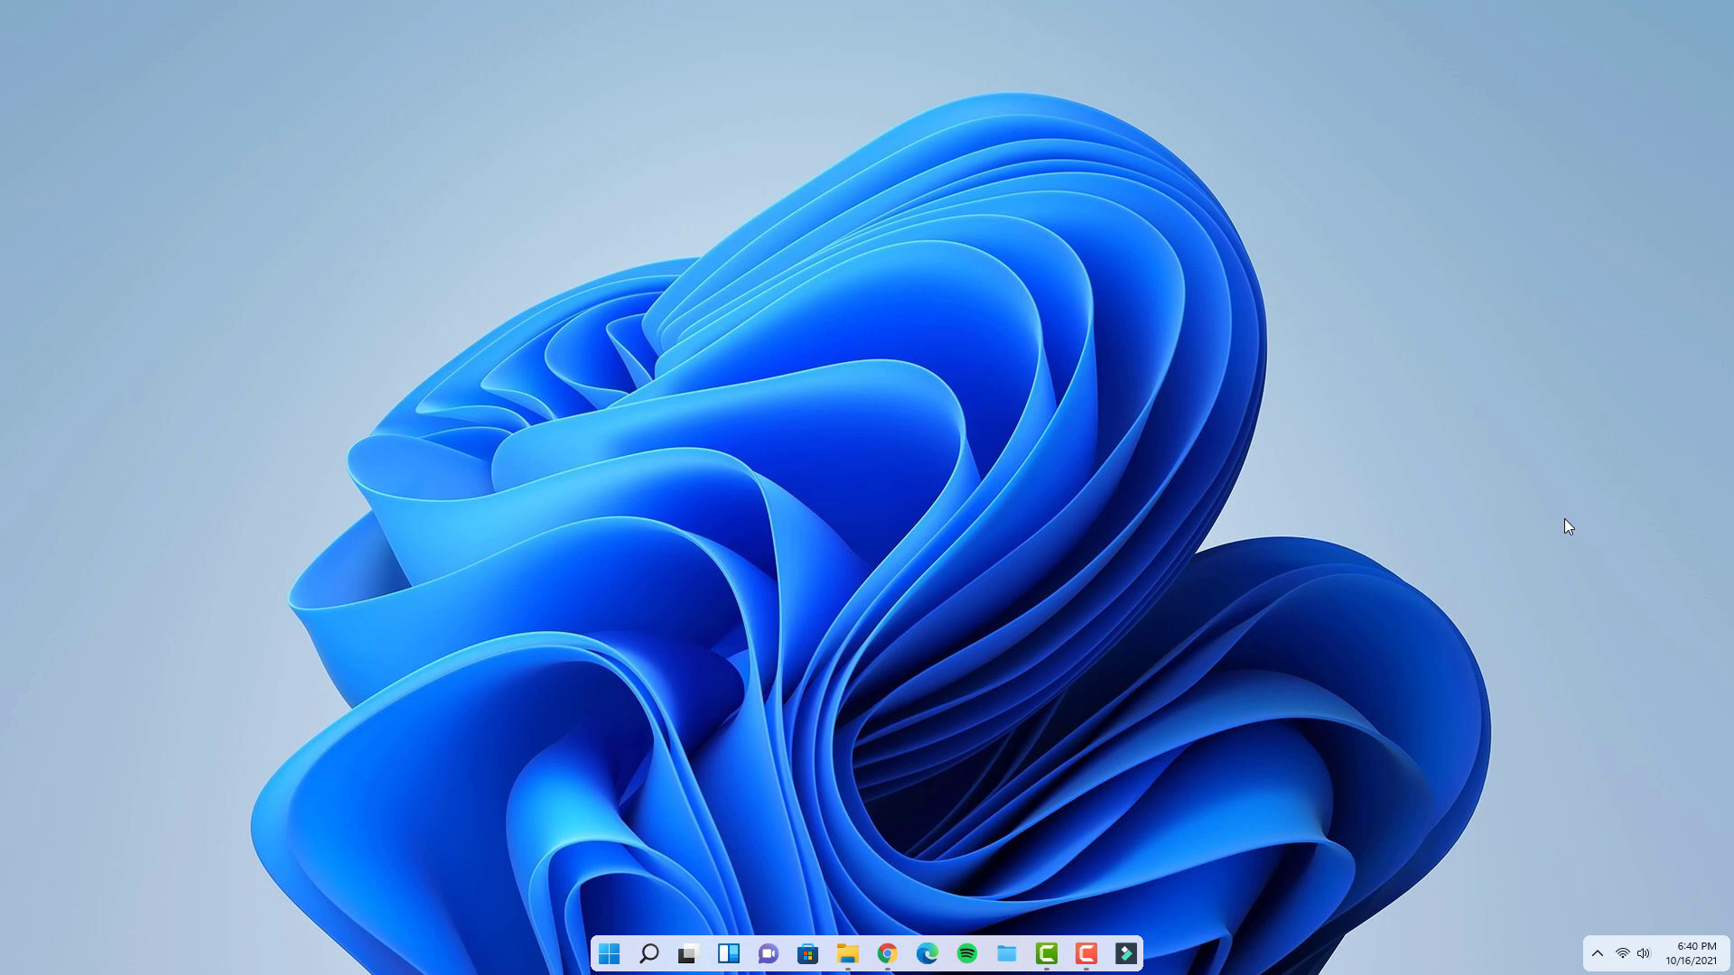
Check the AIO Folder group's program shortcuts on the rounded taskbar and dismiss the group.
left_click(1006, 955)
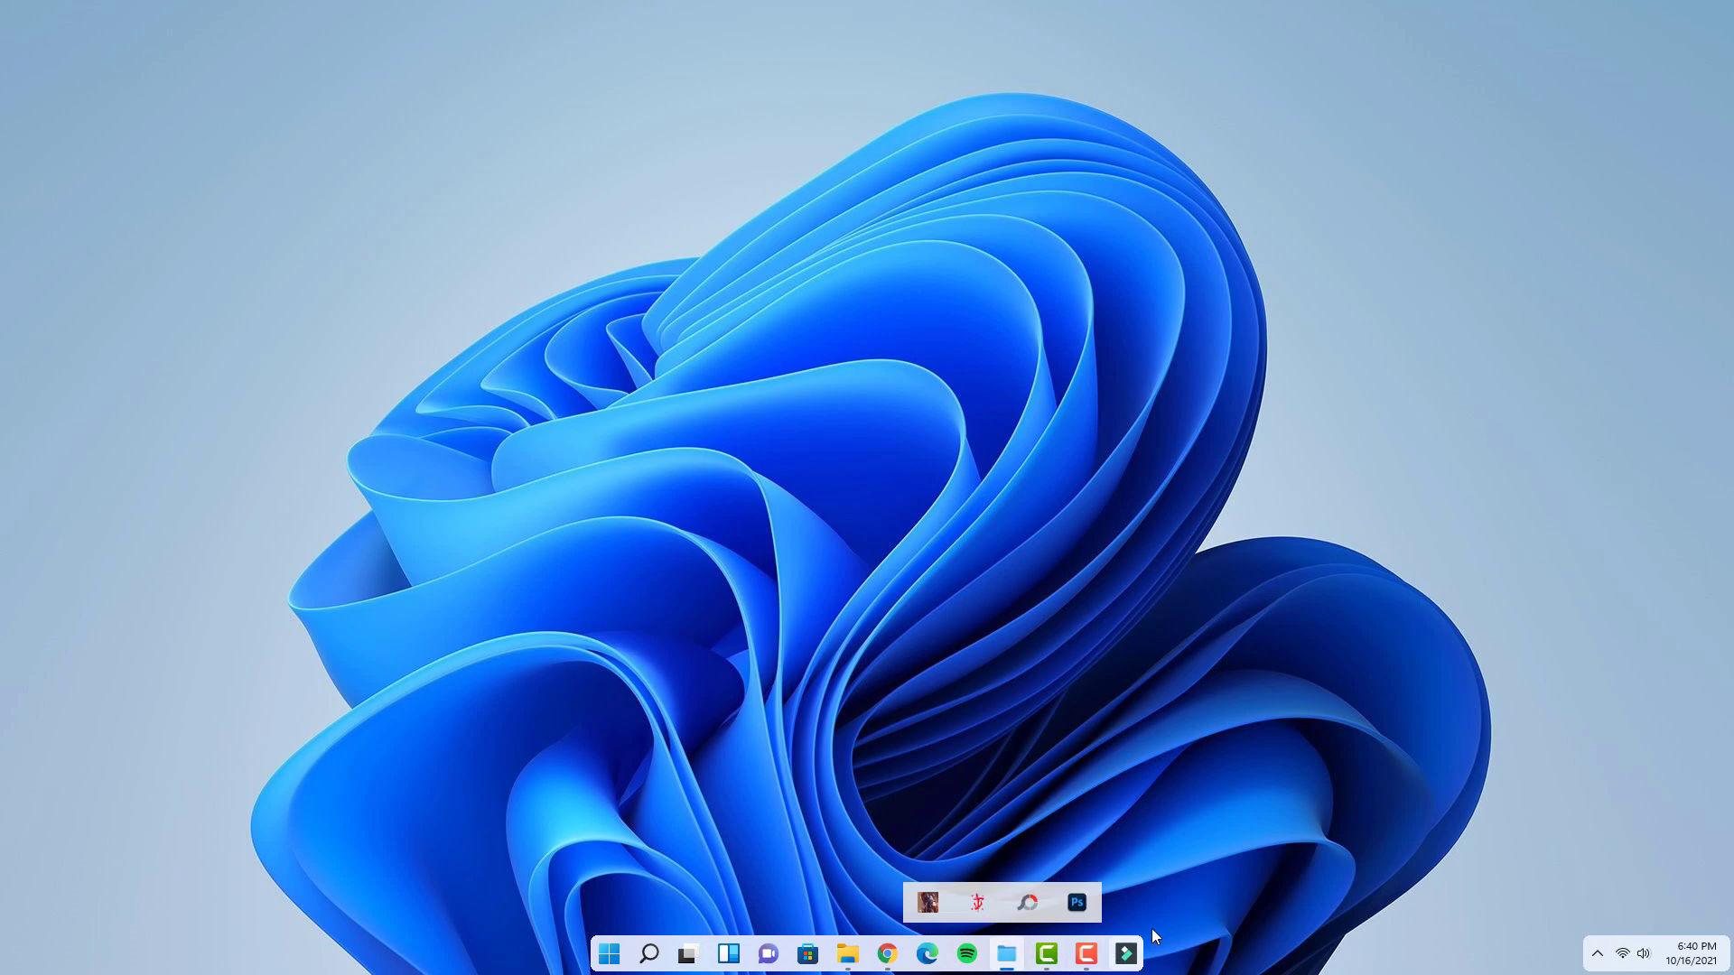
left_click(1179, 867)
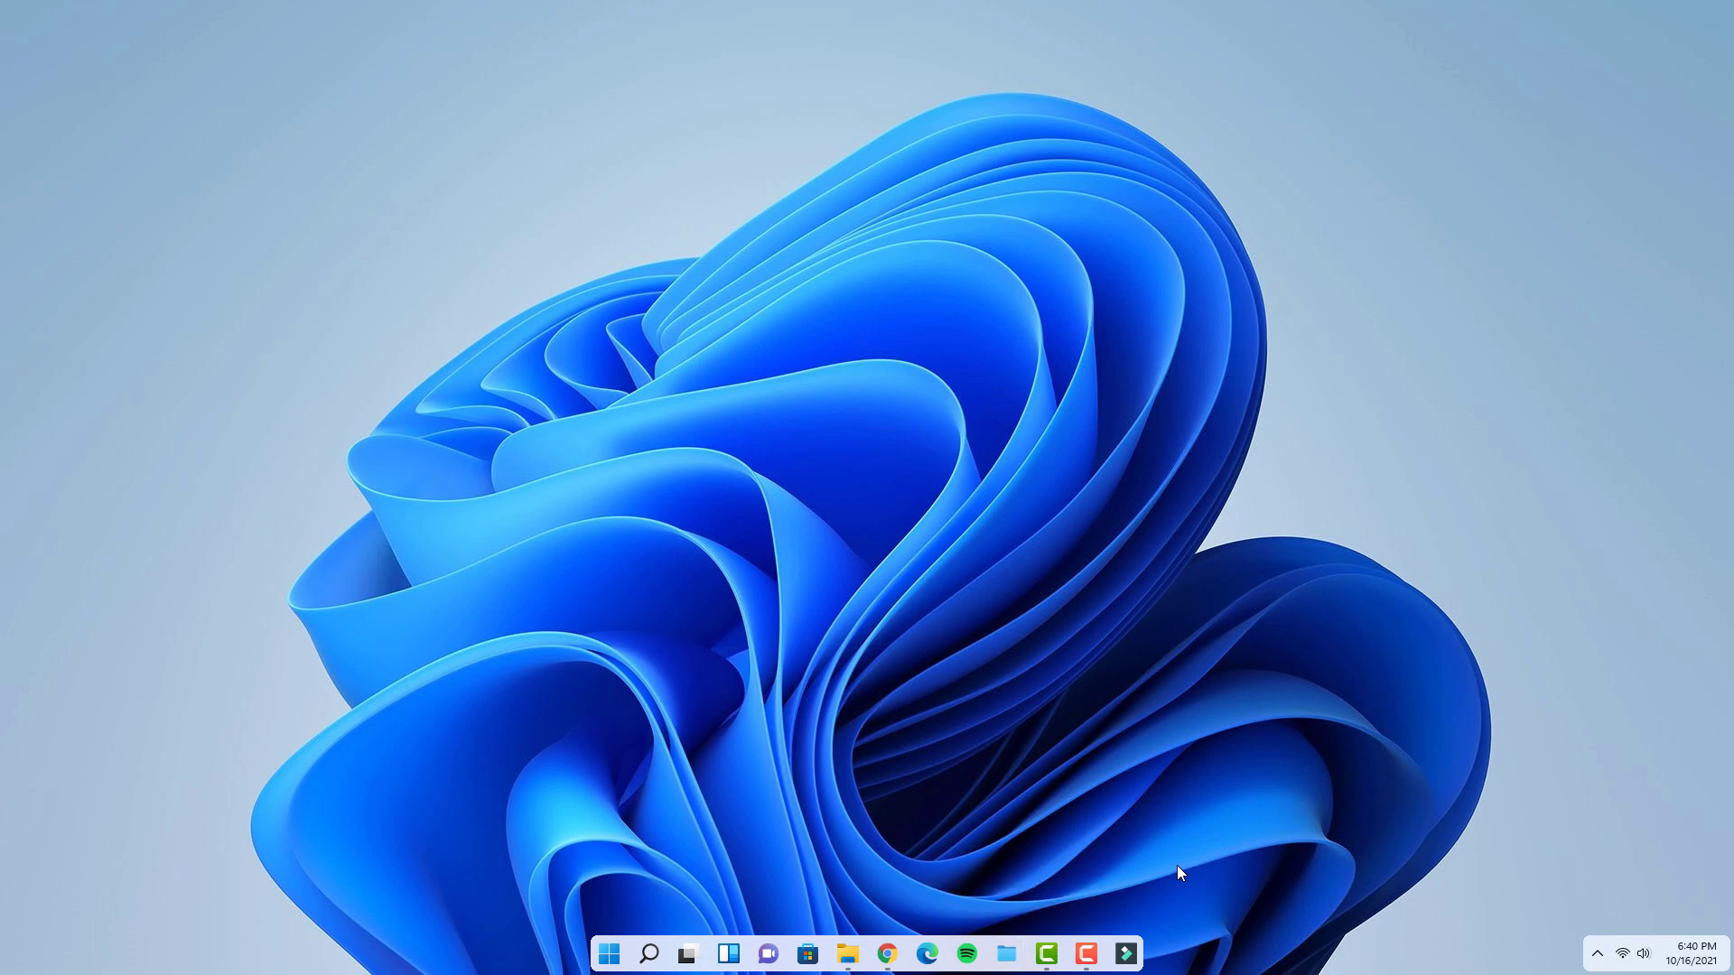